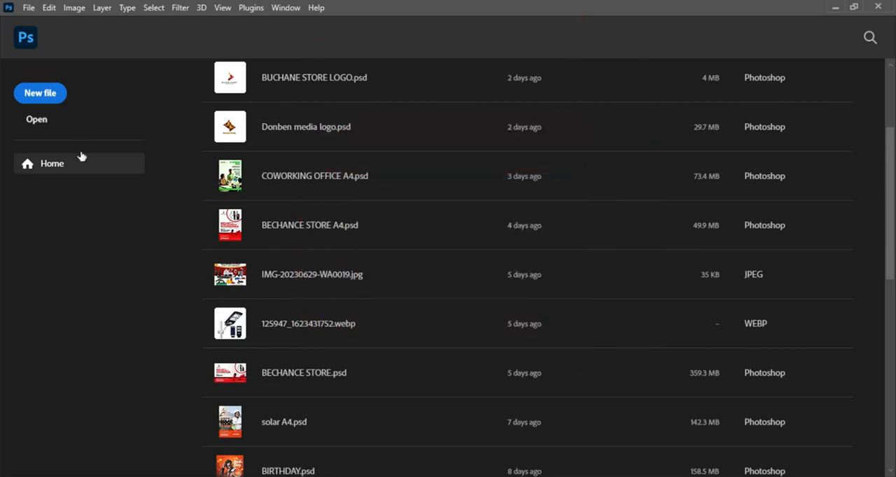
Create a new document named food at 1800 x 1800 pixels, 300 pixels/inch, RGB Color with white background contents
{"action": "left_click", "coordinate": [50, 95]}
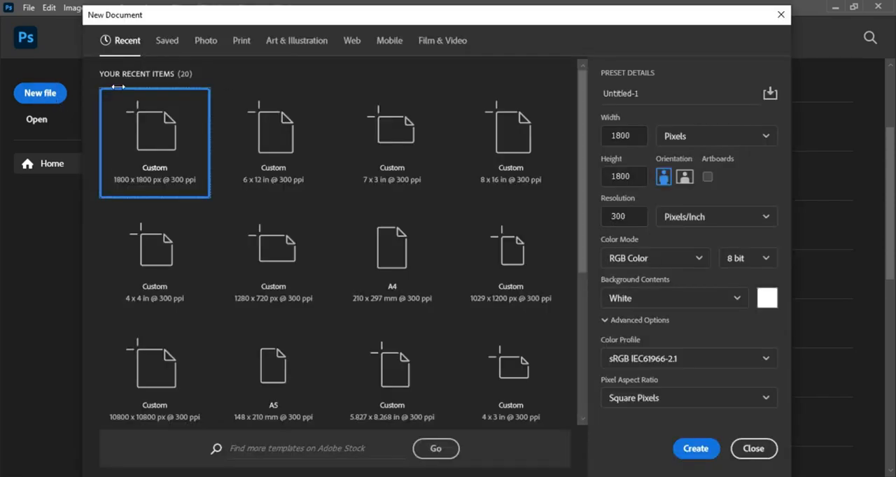
{"action": "left_click", "coordinate": [636, 89]}
{"action": "key", "text": "ctrl+a"}
{"action": "type", "text": "food"}
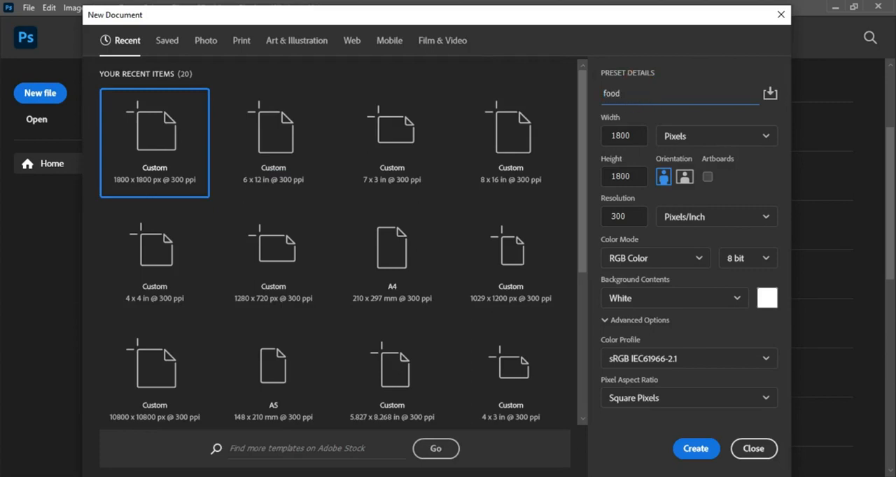
{"action": "left_click", "coordinate": [669, 137]}
{"action": "left_click", "coordinate": [702, 161]}
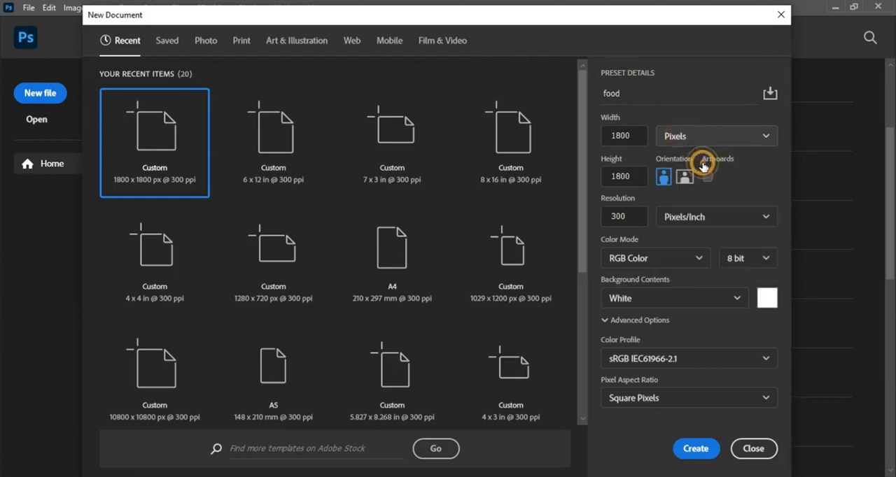
{"action": "left_click", "coordinate": [635, 136]}
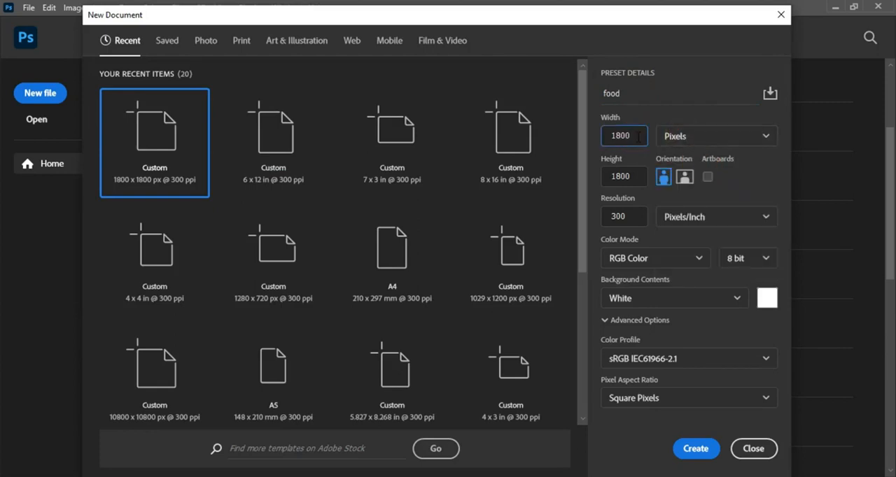
{"action": "left_click", "coordinate": [625, 177]}
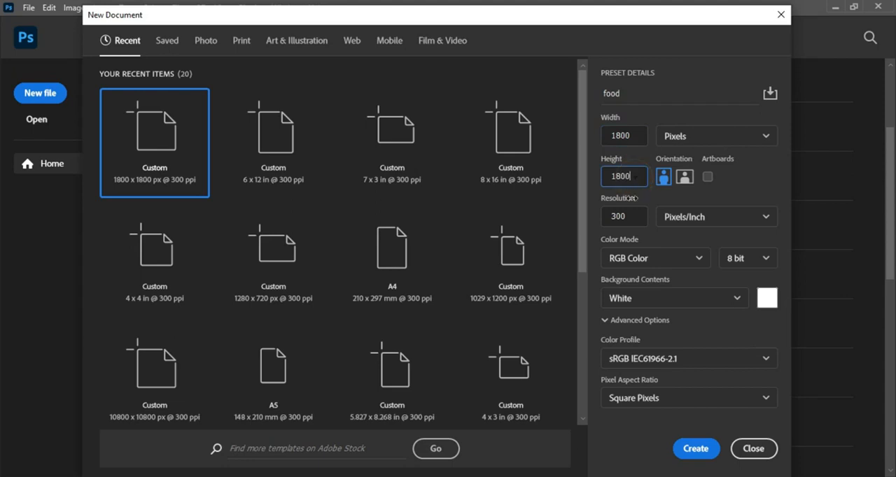
{"action": "left_click", "coordinate": [631, 217]}
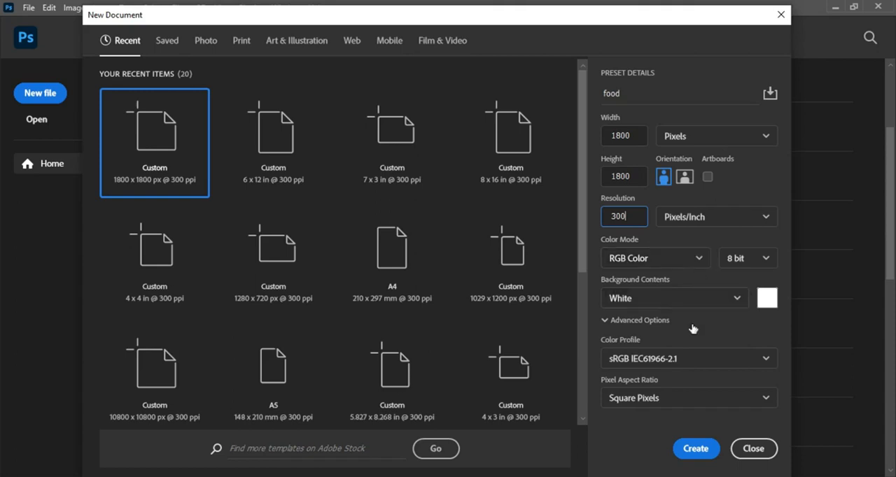
{"action": "left_click", "coordinate": [696, 448]}
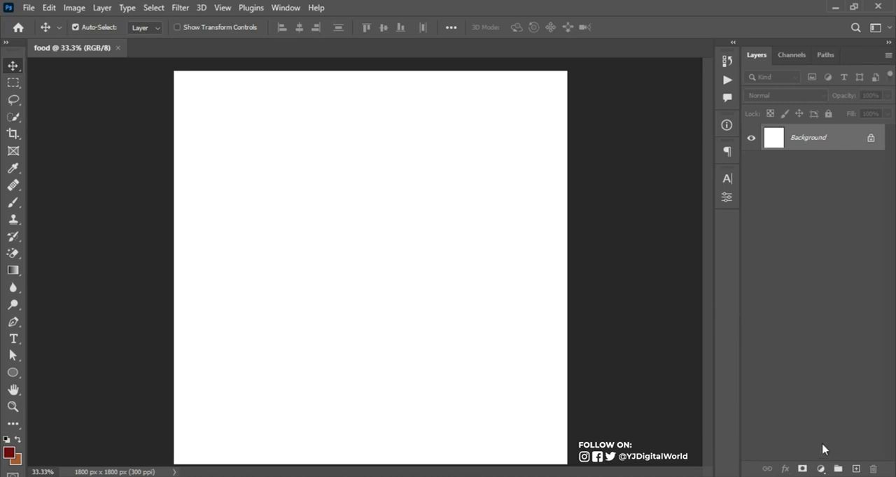
Add a gradient fill layer above the background and choose the red-to-cream gradient preset
{"action": "left_click", "coordinate": [820, 469]}
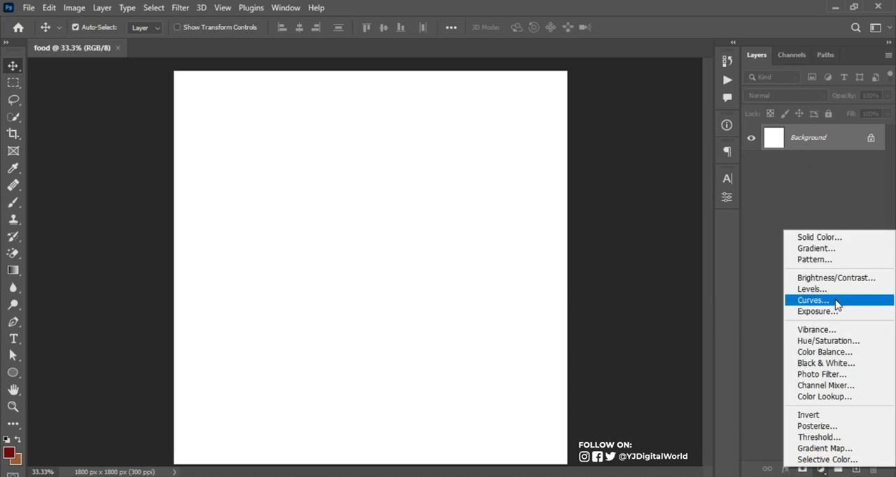
{"action": "left_click", "coordinate": [831, 250]}
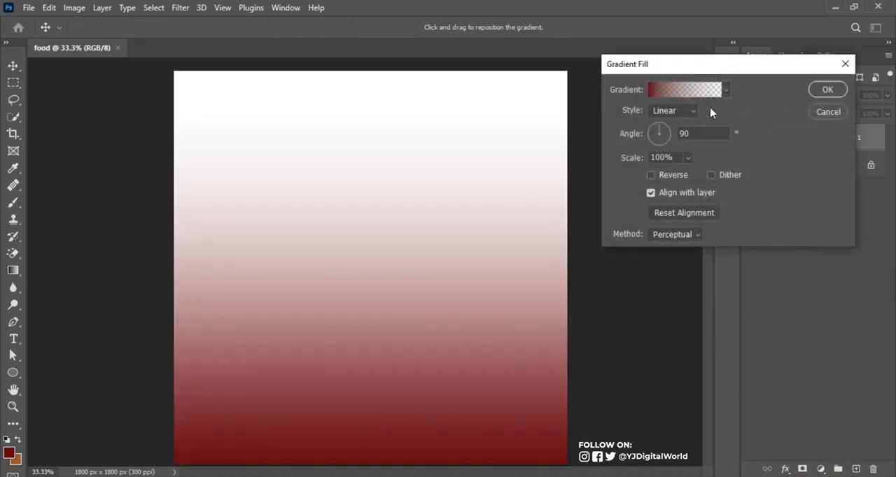
{"action": "left_click", "coordinate": [710, 92]}
{"action": "left_click_drag", "start_coordinate": [784, 133], "coordinate": [783, 187]}
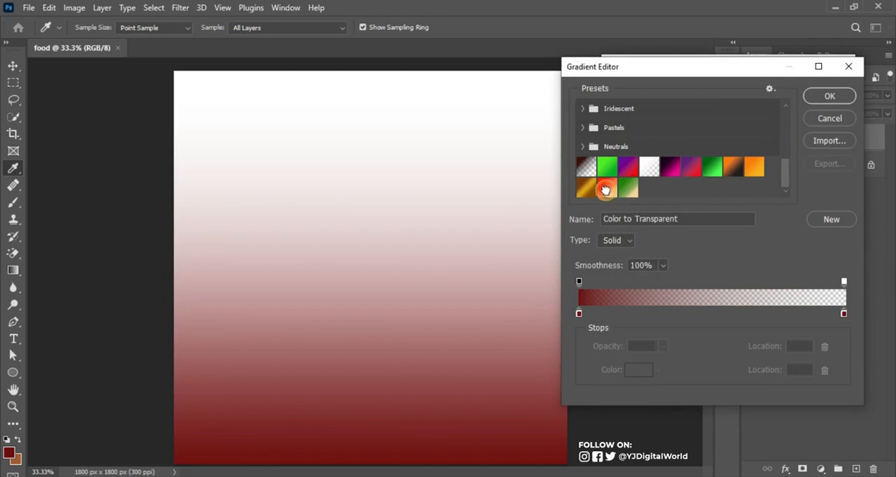
{"action": "left_click", "coordinate": [607, 188]}
Use f32305 for the gradient's start color stop and f3d69e for its end stop, and accept the gradient
{"action": "left_click", "coordinate": [579, 314]}
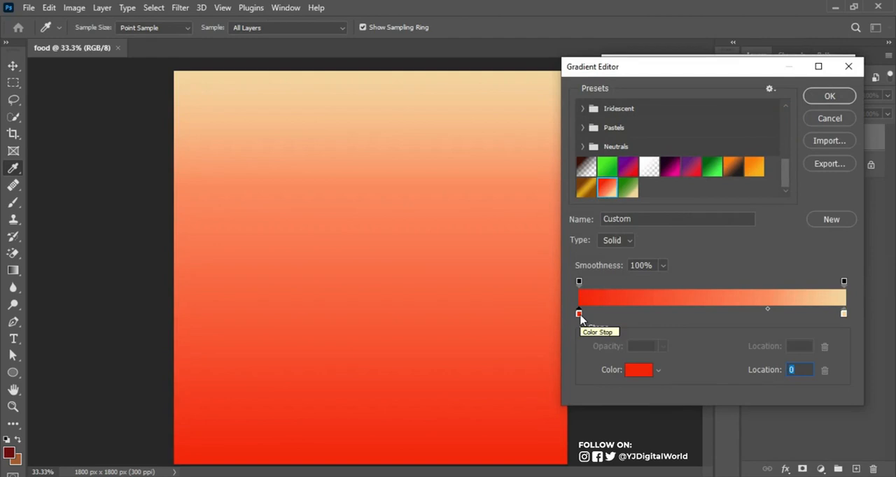
{"action": "left_click", "coordinate": [636, 371]}
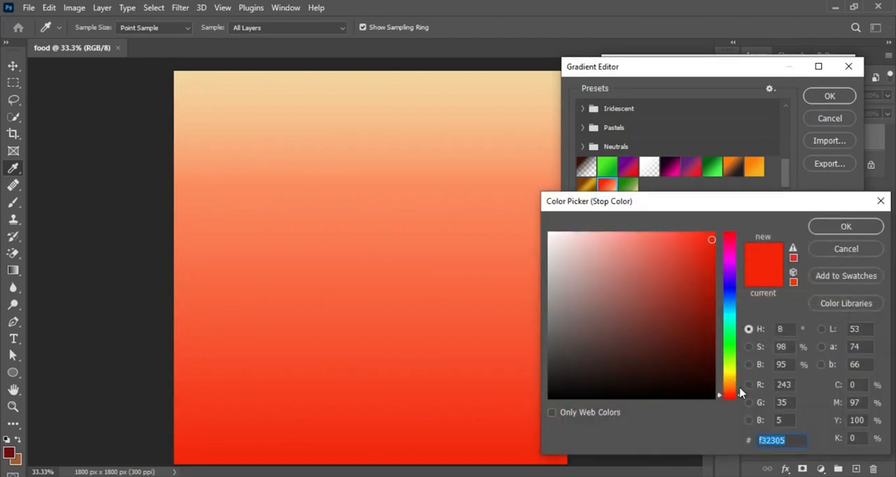
{"action": "left_click", "coordinate": [792, 440]}
{"action": "left_click", "coordinate": [848, 225]}
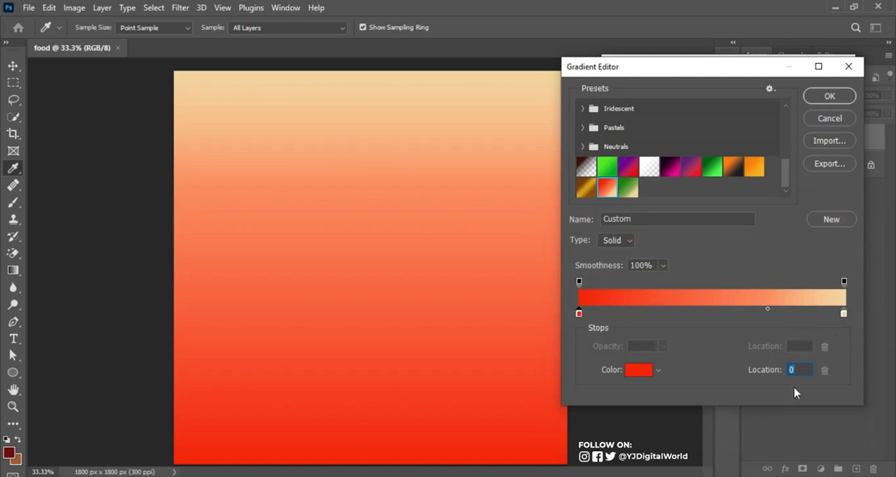
{"action": "left_click", "coordinate": [844, 313]}
{"action": "left_click", "coordinate": [640, 376]}
{"action": "left_click", "coordinate": [794, 441]}
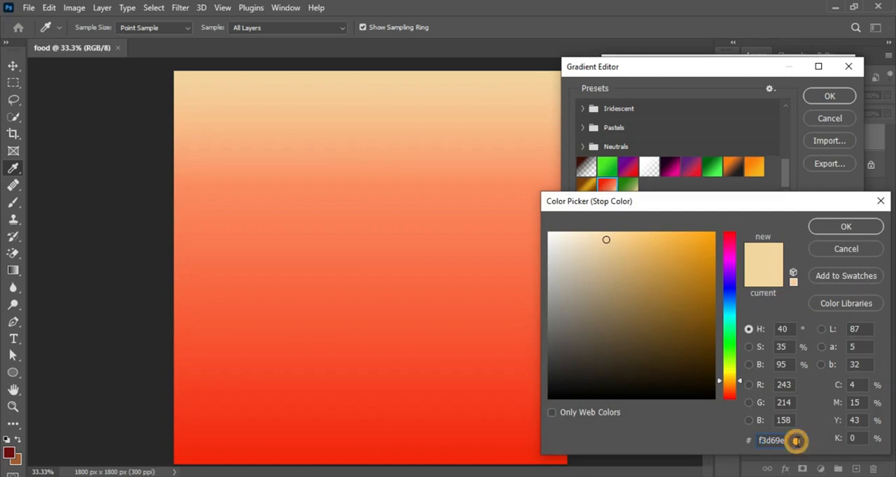
{"action": "left_click", "coordinate": [847, 228]}
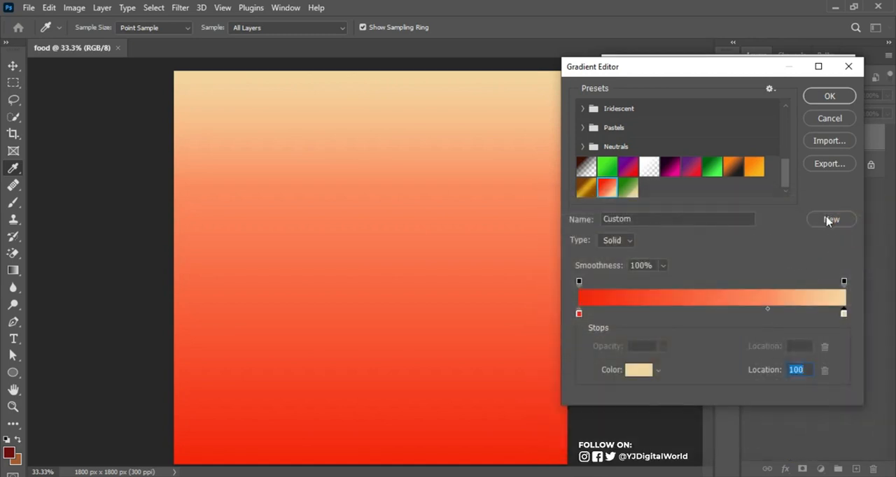
{"action": "left_click", "coordinate": [829, 98]}
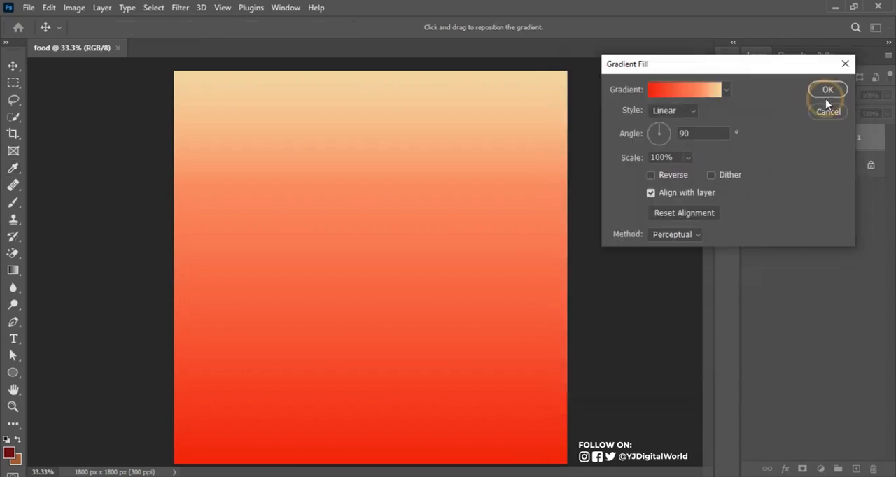
Make the gradient fill radial and reversed at 130% scale, apply it, and compare the canvas with the layer hidden and shown
{"action": "left_click", "coordinate": [693, 112]}
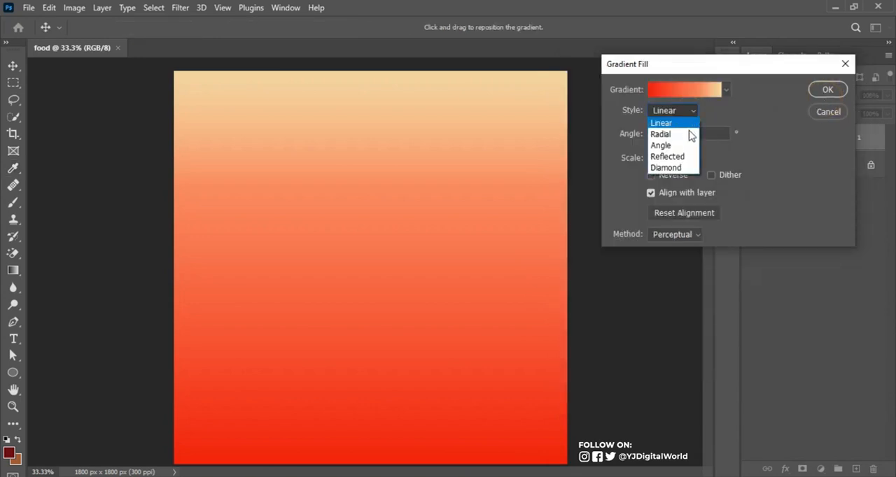
{"action": "left_click", "coordinate": [688, 134]}
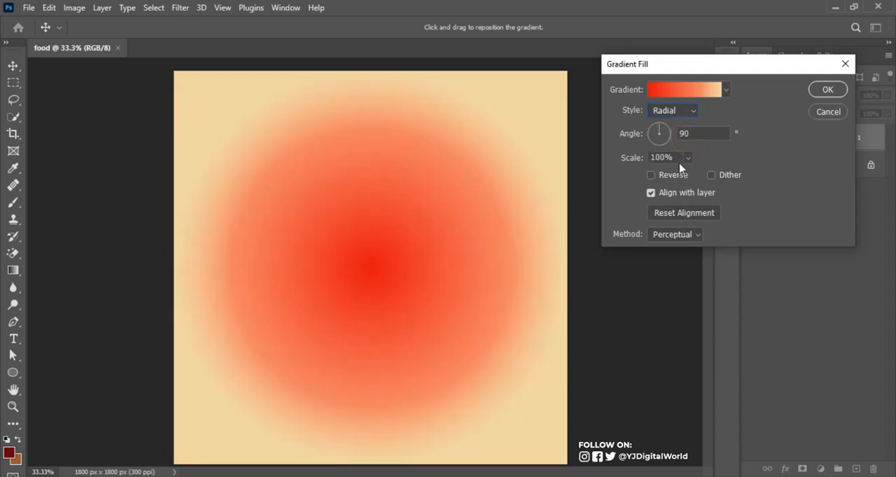
{"action": "left_click", "coordinate": [668, 180]}
{"action": "left_click", "coordinate": [666, 180]}
{"action": "left_click", "coordinate": [666, 180]}
{"action": "left_click", "coordinate": [688, 158]}
{"action": "left_click_drag", "start_coordinate": [692, 176], "coordinate": [692, 179]}
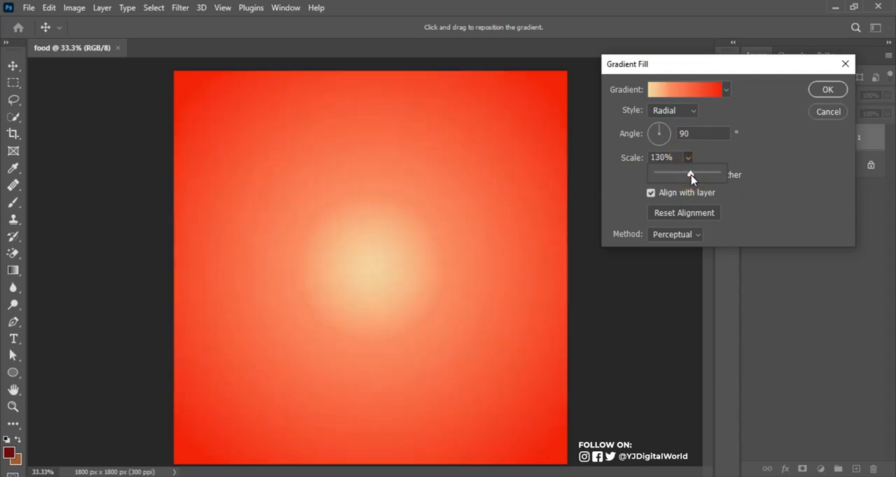
{"action": "left_click", "coordinate": [756, 111]}
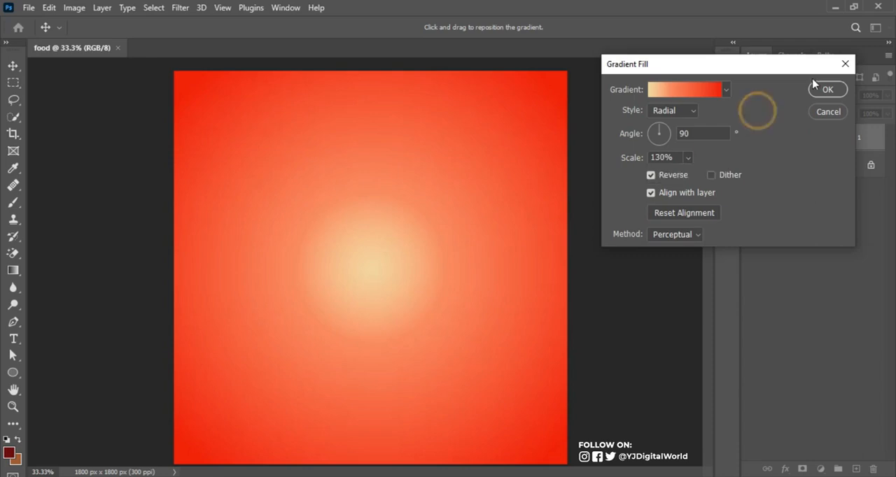
{"action": "left_click", "coordinate": [832, 93]}
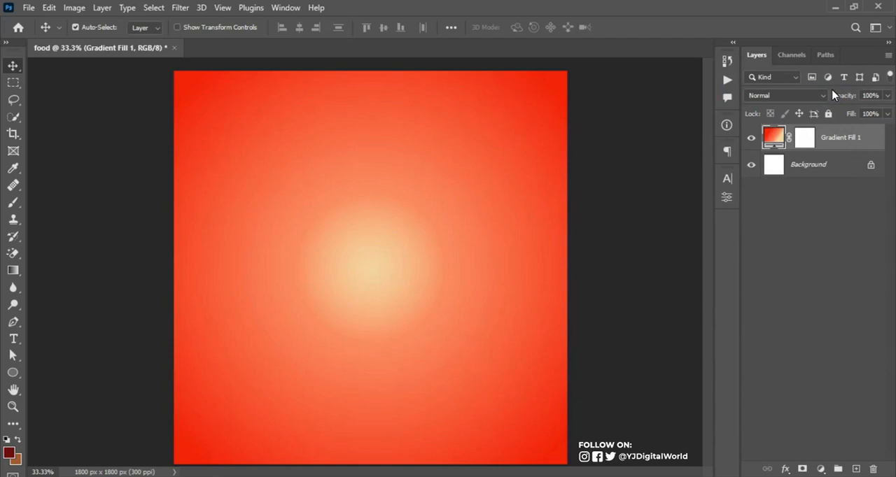
{"action": "left_click", "coordinate": [751, 139]}
{"action": "left_click", "coordinate": [751, 140]}
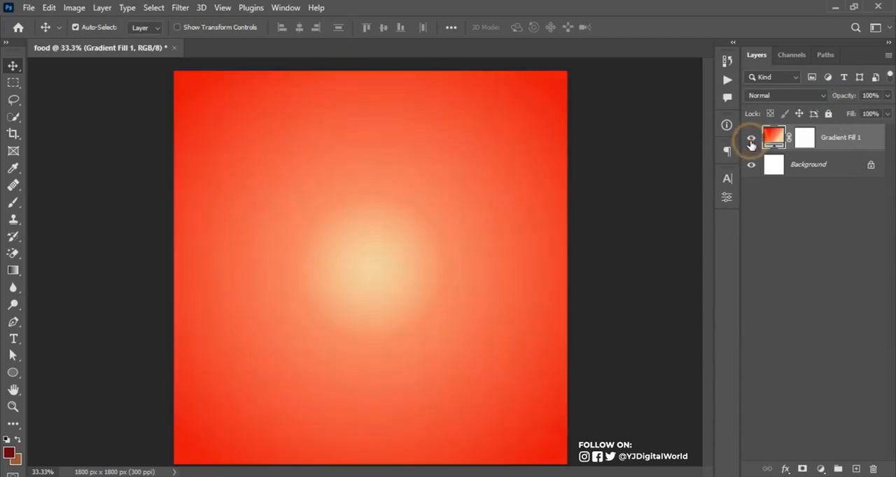
Switch to File Explorer and place all seven images from the noodles folder into the food document
{"action": "mouse_move", "coordinate": [334, 473]}
{"action": "left_click", "coordinate": [353, 427]}
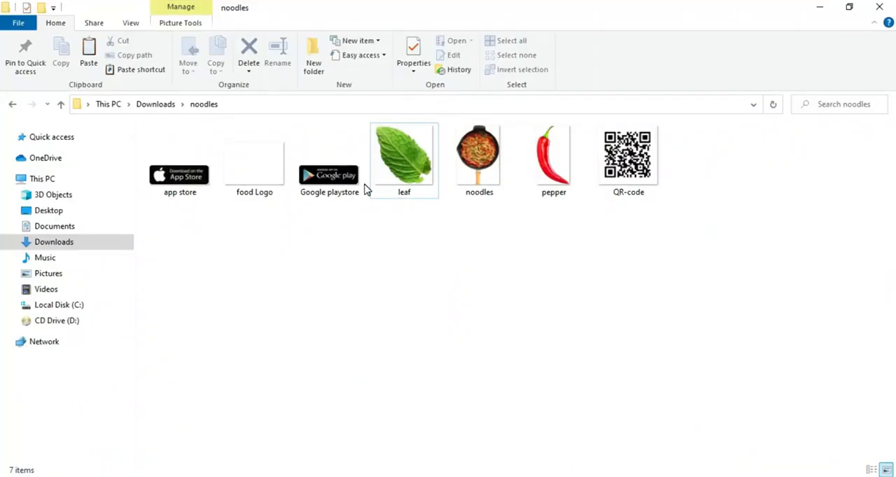
{"action": "left_click", "coordinate": [180, 176]}
{"action": "left_click", "coordinate": [622, 165], "text": "shift"}
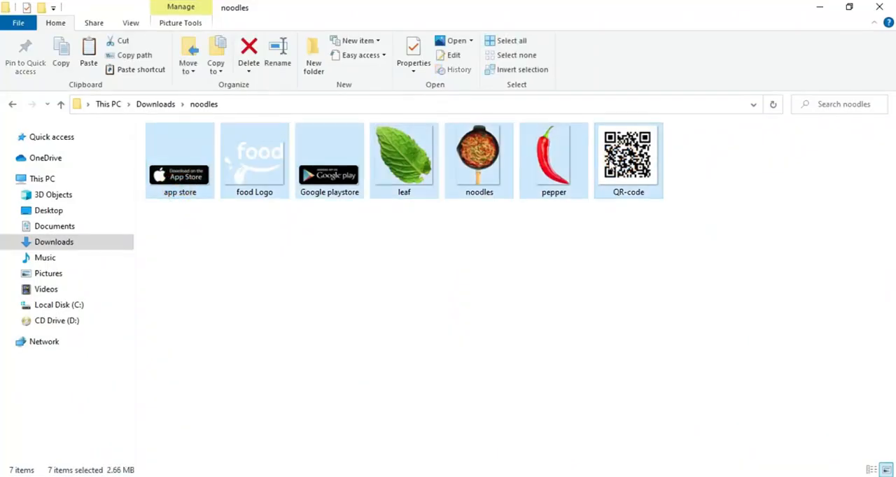
{"action": "left_click_drag", "start_coordinate": [554, 148], "coordinate": [438, 310]}
{"action": "left_click", "coordinate": [653, 30]}
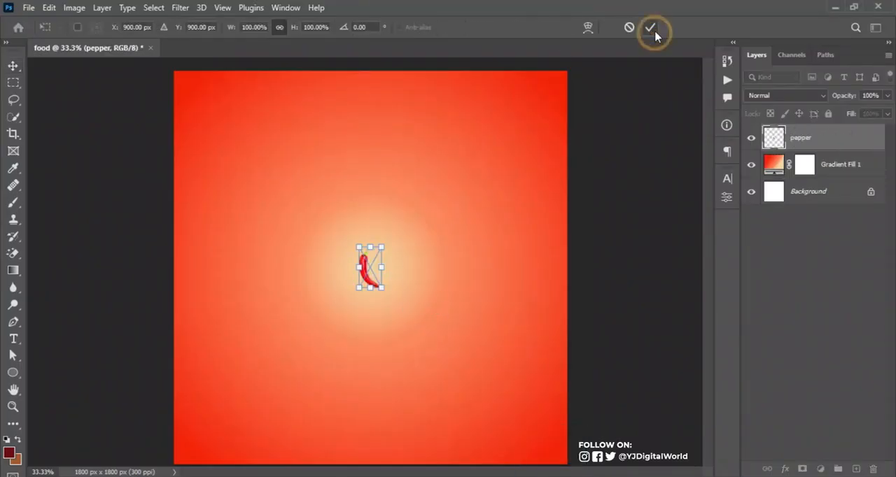
{"action": "left_click", "coordinate": [650, 28]}
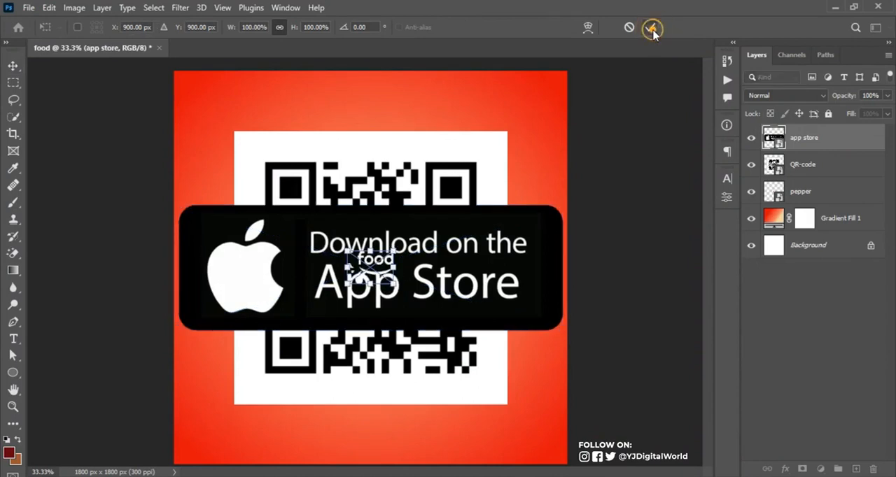
{"action": "left_click", "coordinate": [650, 28]}
{"action": "left_click", "coordinate": [650, 28]}
{"action": "left_click", "coordinate": [650, 28]}
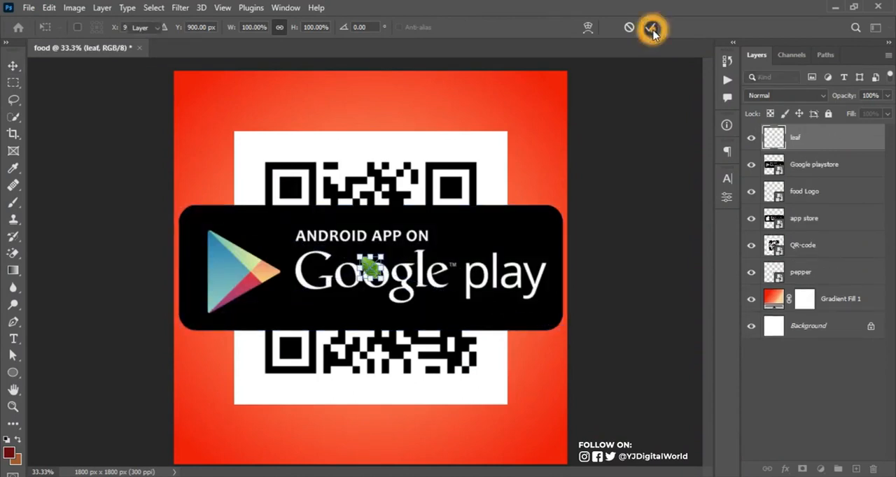
{"action": "left_click", "coordinate": [650, 28]}
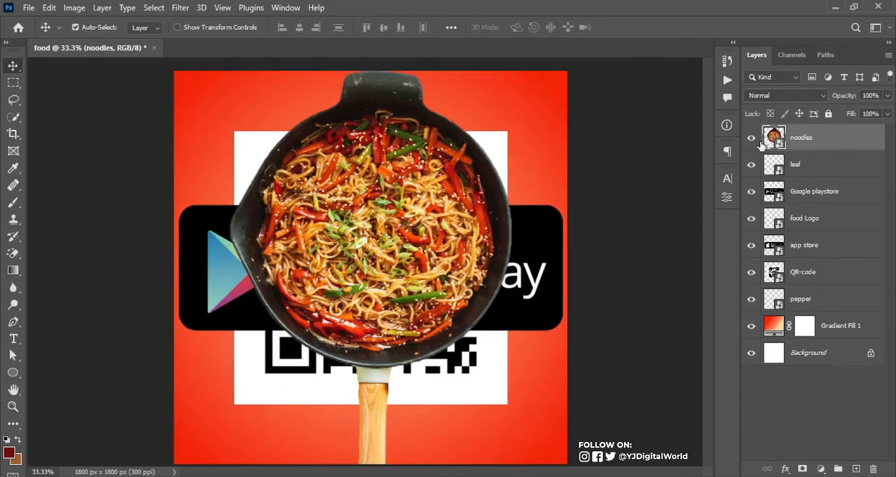
Move the noodles layer directly above Gradient Fill 1 and hide the leaf, Google playstore, food Logo, app store, QR-code and pepper layers
{"action": "left_click_drag", "start_coordinate": [828, 137], "coordinate": [814, 302]}
{"action": "left_click", "coordinate": [751, 273]}
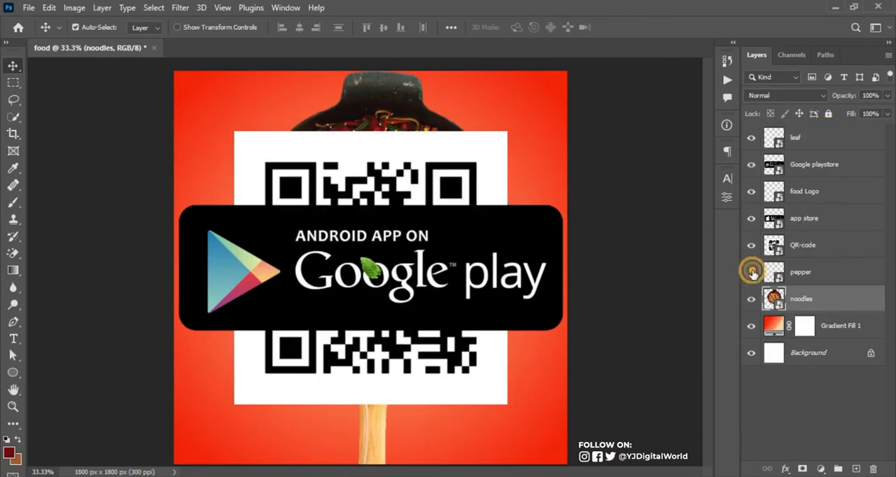
{"action": "left_click", "coordinate": [751, 245]}
{"action": "left_click", "coordinate": [751, 218]}
{"action": "left_click", "coordinate": [751, 191]}
{"action": "left_click", "coordinate": [751, 164]}
{"action": "left_click", "coordinate": [751, 138]}
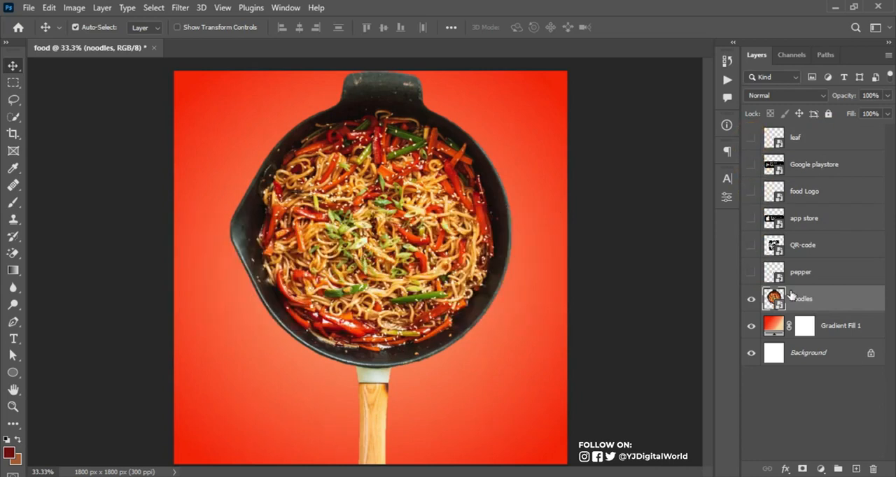
Check the noodles layer by toggling its visibility, and convert it to a smart object
{"action": "left_click", "coordinate": [751, 299]}
{"action": "left_click", "coordinate": [751, 300]}
{"action": "left_click", "coordinate": [751, 299]}
{"action": "left_click", "coordinate": [751, 299]}
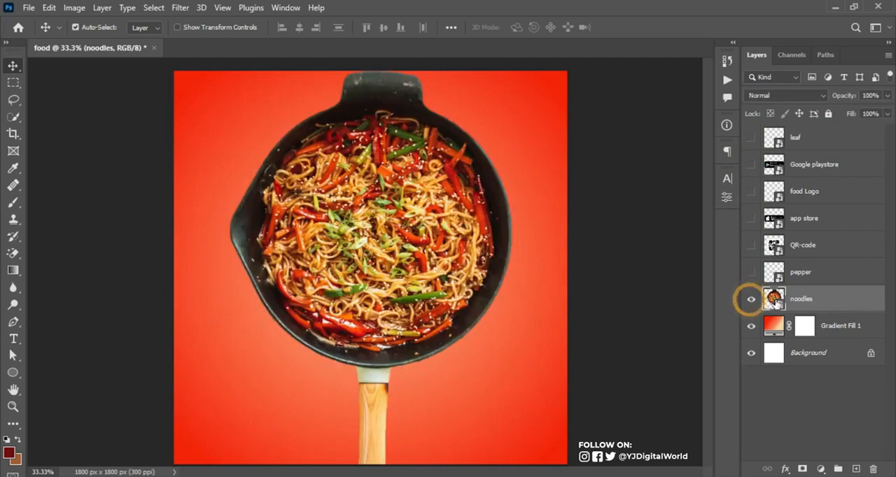
{"action": "right_click", "coordinate": [840, 306]}
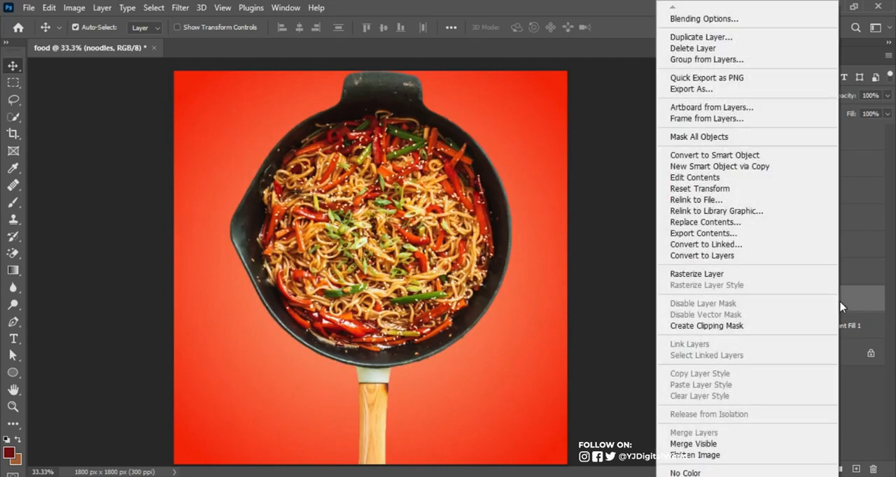
{"action": "left_click", "coordinate": [791, 155]}
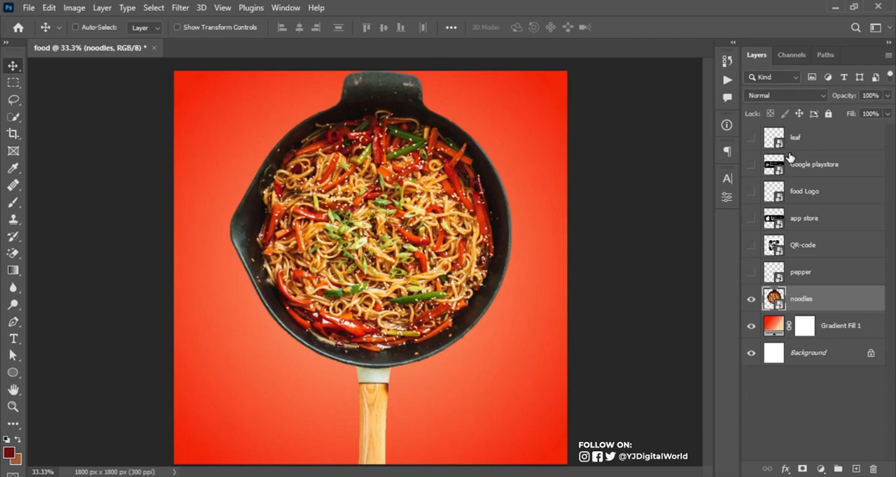
Scale the noodles pan down to about three quarters and place it in the lower middle, its handle running off the canvas's bottom edge
{"action": "key", "text": "ctrl+t"}
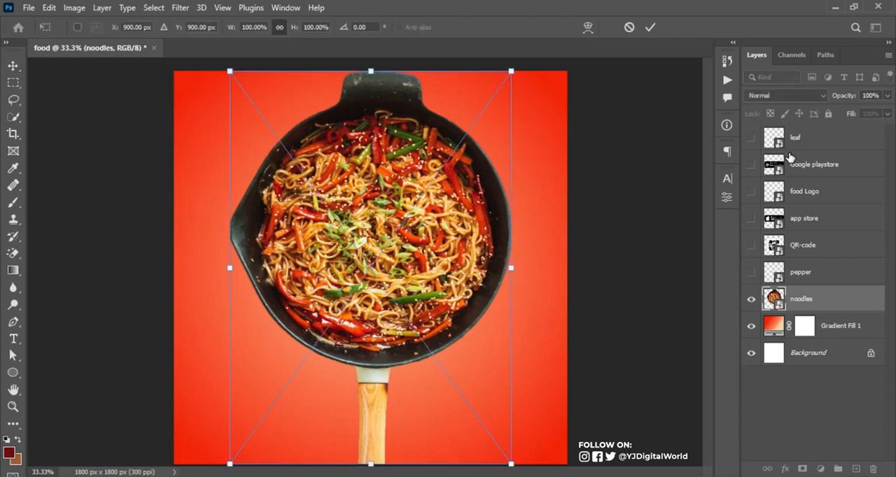
{"action": "left_click_drag", "start_coordinate": [511, 72], "coordinate": [456, 148]}
{"action": "left_click_drag", "start_coordinate": [375, 238], "coordinate": [374, 320]}
{"action": "left_click_drag", "start_coordinate": [456, 228], "coordinate": [484, 204]}
{"action": "key", "text": "Return"}
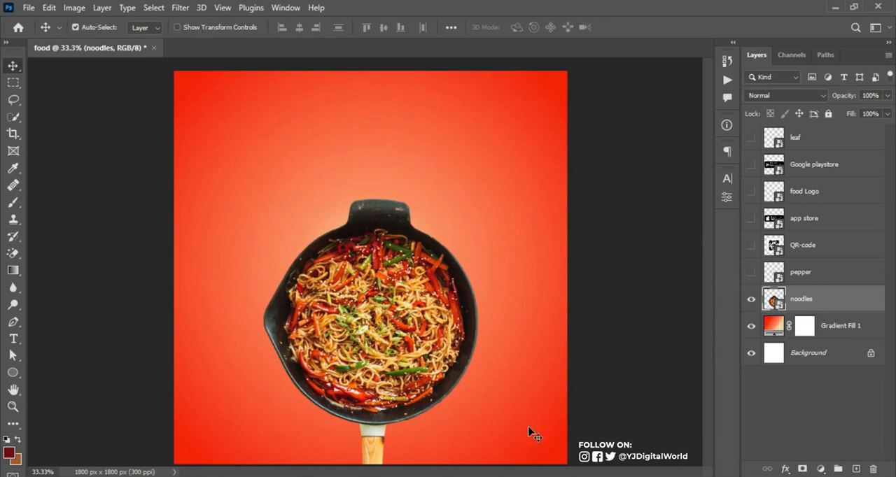
Create a layer named noise above Gradient Fill 1 in Soft Light mode, filled with the 50% gray neutral color
{"action": "left_click", "coordinate": [856, 328]}
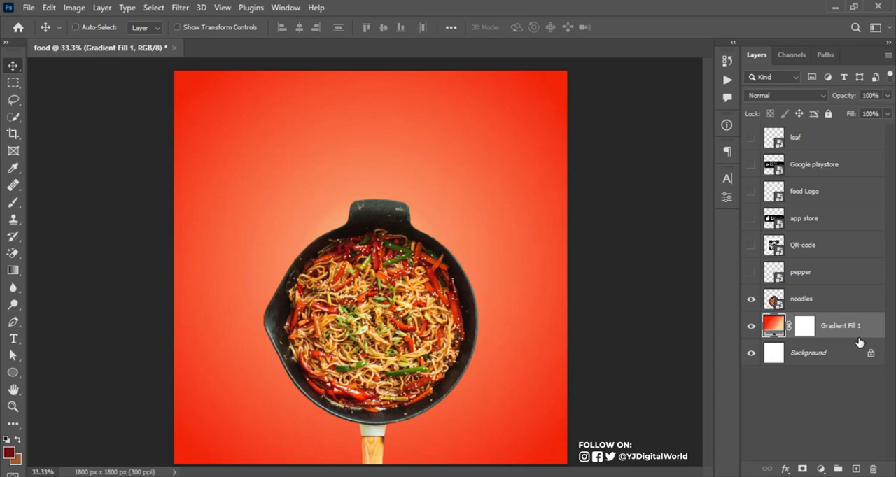
{"action": "key", "text": "ctrl+shift+n"}
{"action": "type", "text": "noise"}
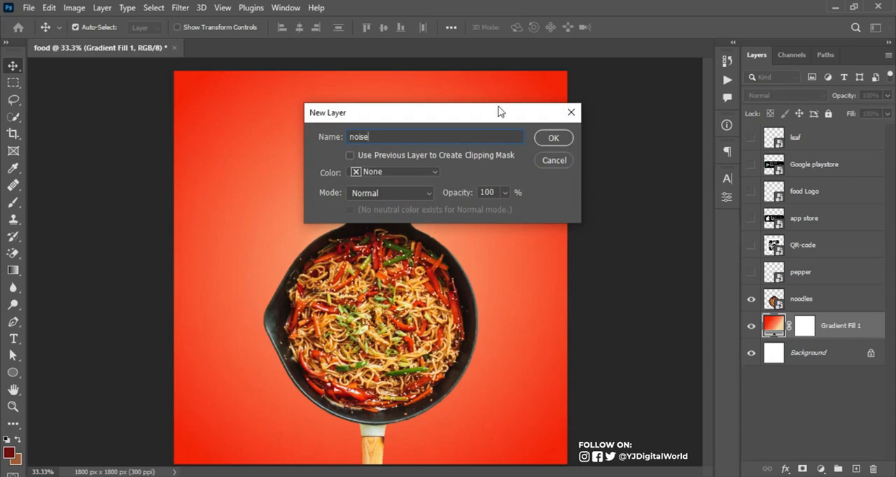
{"action": "left_click", "coordinate": [382, 139]}
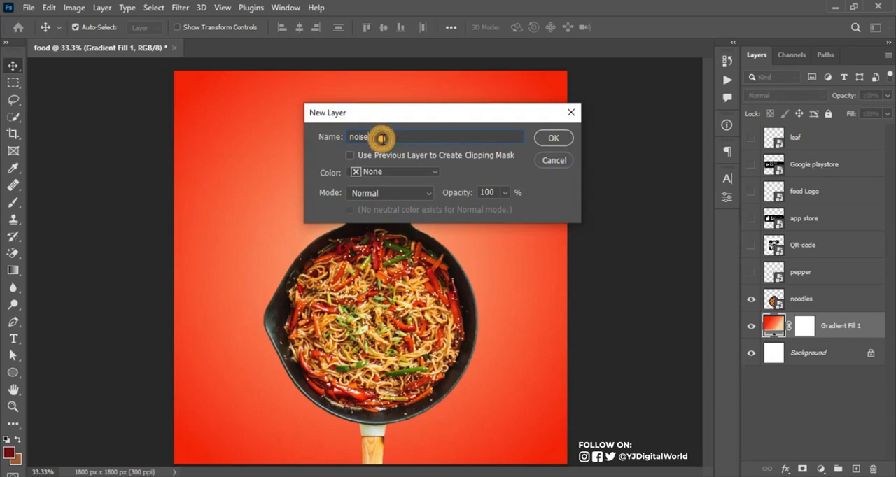
{"action": "left_click", "coordinate": [398, 202]}
{"action": "left_click", "coordinate": [401, 297]}
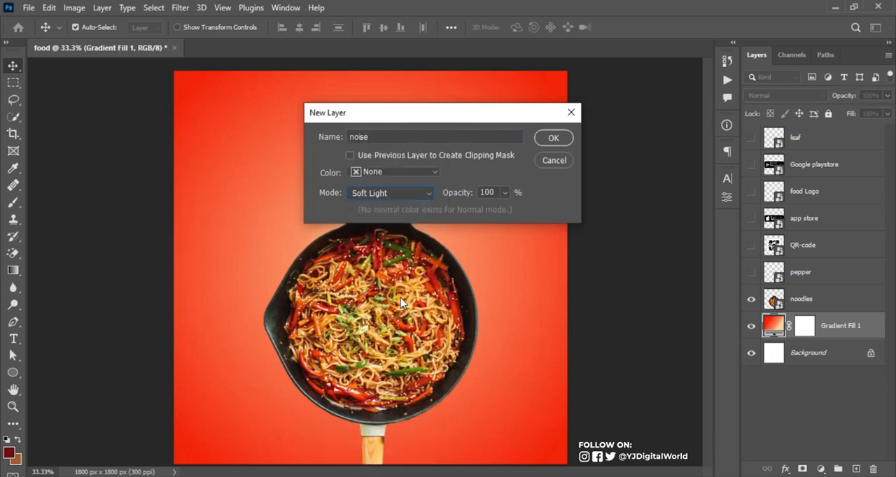
{"action": "left_click", "coordinate": [492, 208]}
{"action": "left_click", "coordinate": [557, 139]}
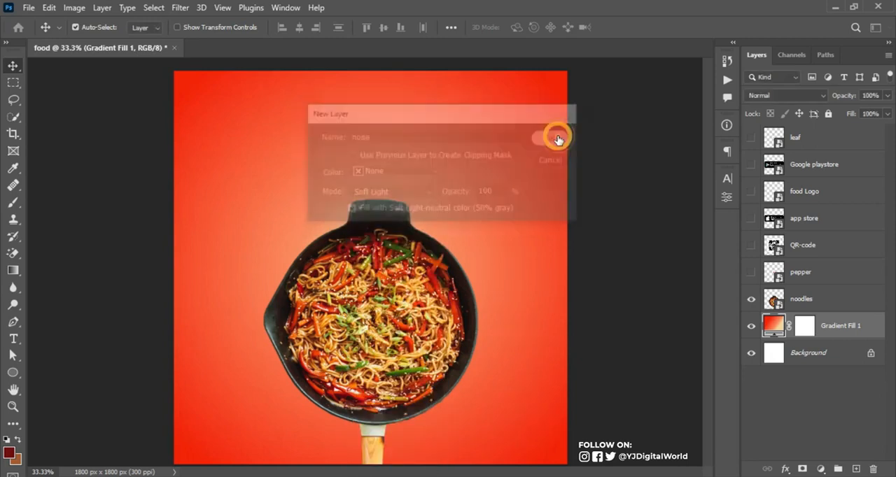
Convert the noise layer to a smart object and apply a low amount of uniform, monochromatic Add Noise to it
{"action": "right_click", "coordinate": [834, 328]}
{"action": "left_click", "coordinate": [707, 144]}
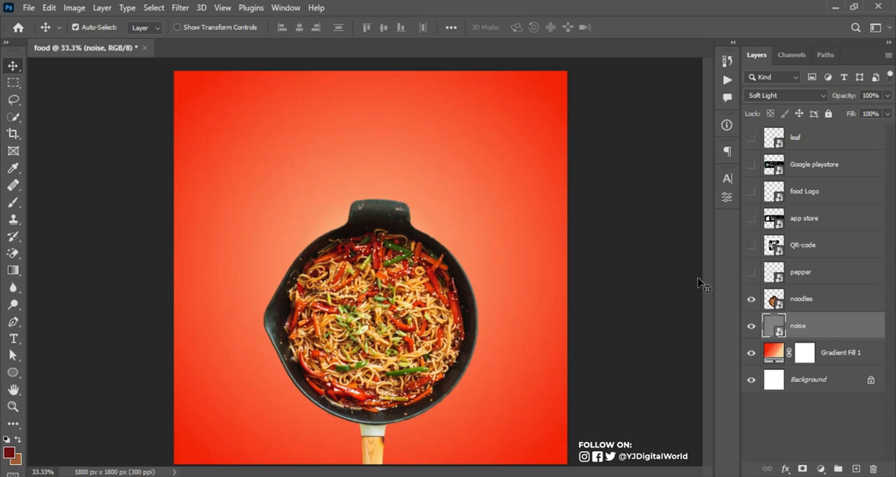
{"action": "left_click", "coordinate": [179, 8]}
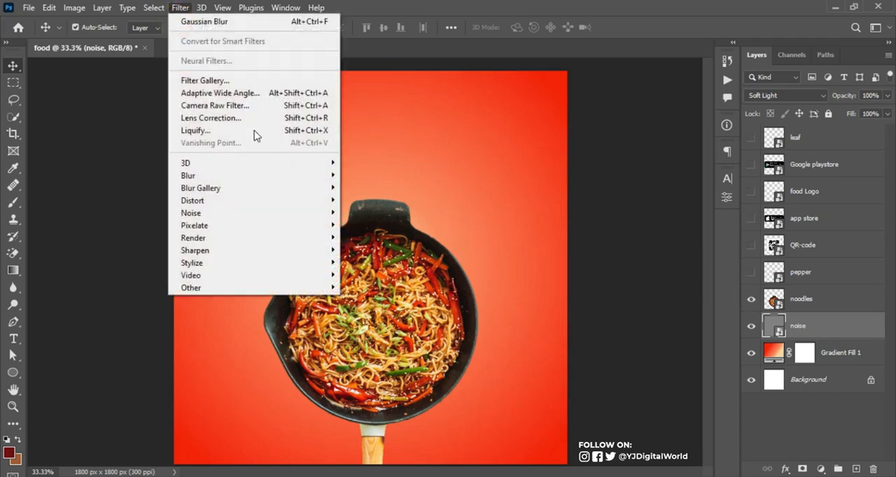
{"action": "mouse_move", "coordinate": [289, 180]}
{"action": "mouse_move", "coordinate": [304, 215]}
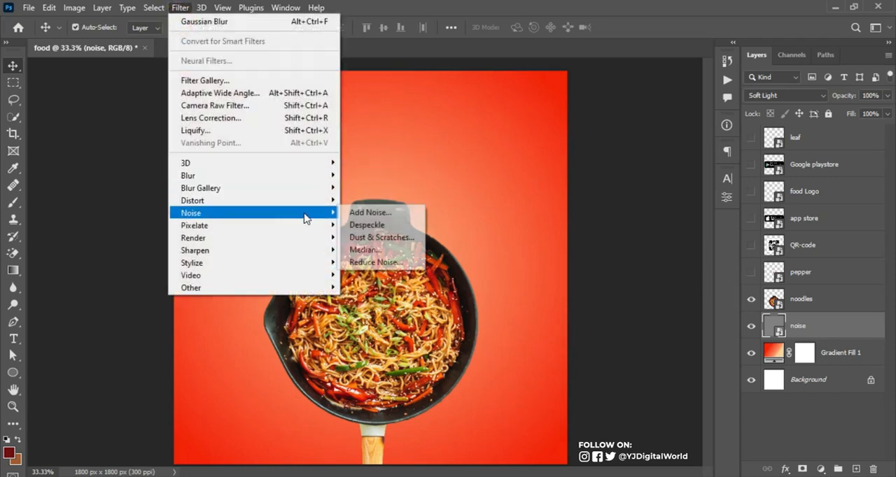
{"action": "left_click", "coordinate": [378, 213]}
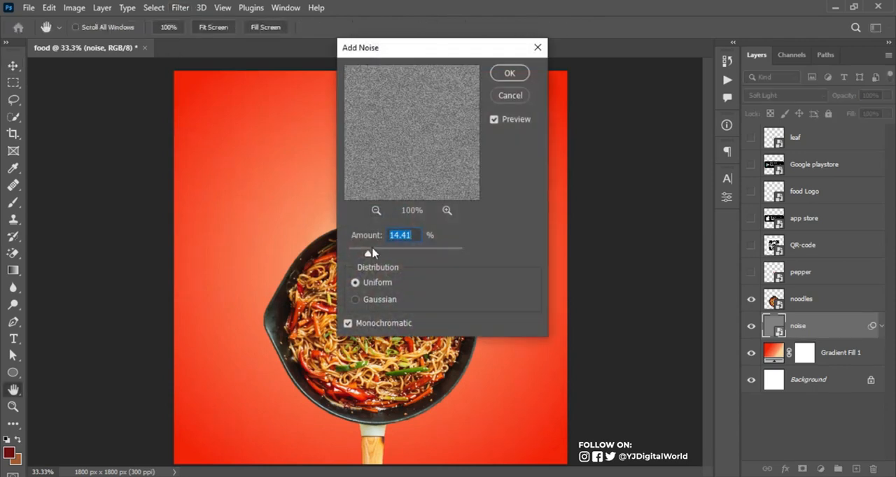
{"action": "mouse_move", "coordinate": [366, 256]}
{"action": "left_mouse_down"}
{"action": "mouse_move", "coordinate": [400, 254]}
{"action": "mouse_move", "coordinate": [365, 254]}
{"action": "left_mouse_up"}
{"action": "left_click", "coordinate": [509, 76]}
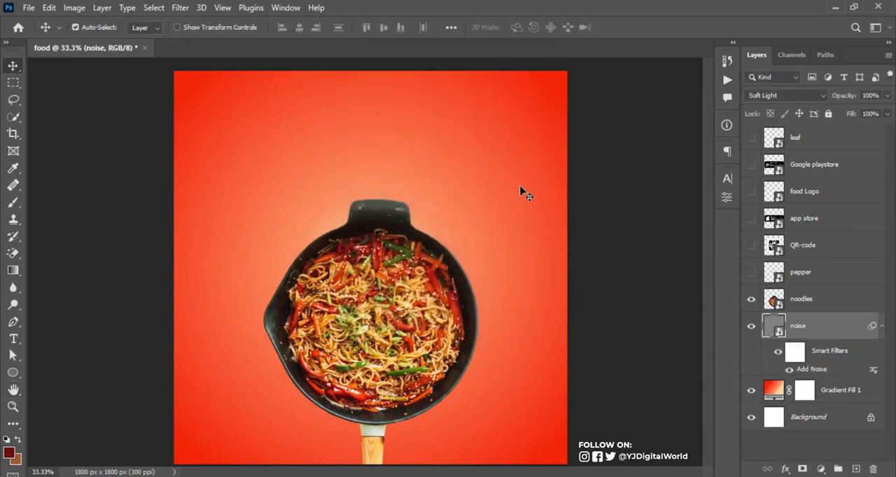
{"action": "left_click", "coordinate": [881, 326]}
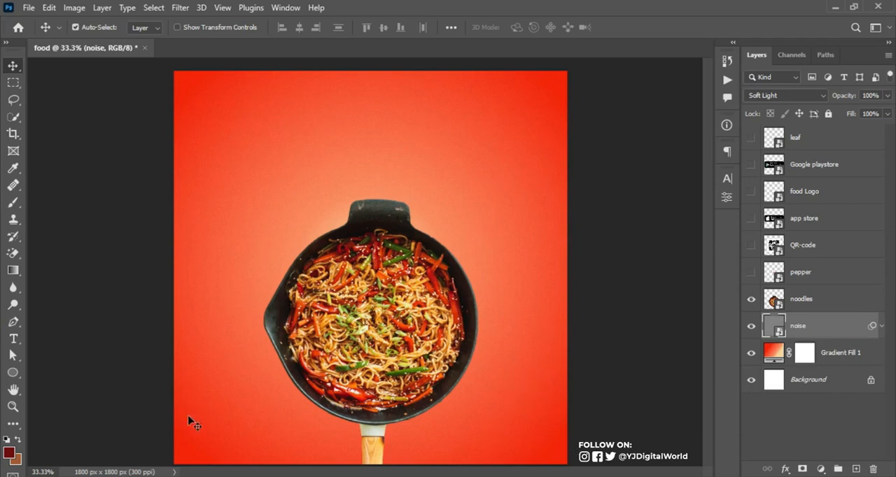
Add a Curves adjustment above the noise layer, pull its lower midtones down to darken the background, and compare before and after
{"action": "left_click", "coordinate": [861, 355]}
{"action": "left_click", "coordinate": [858, 325]}
{"action": "left_click", "coordinate": [821, 469]}
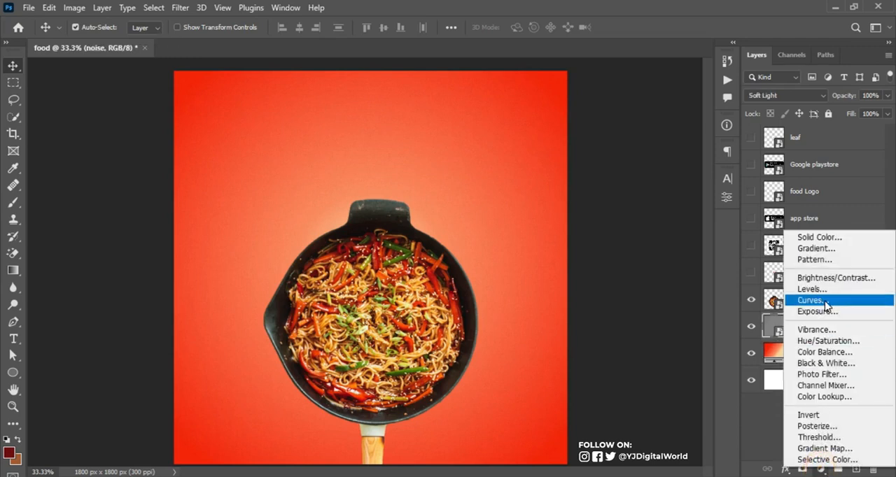
{"action": "left_click", "coordinate": [811, 300]}
{"action": "left_click_drag", "start_coordinate": [594, 347], "coordinate": [600, 358]}
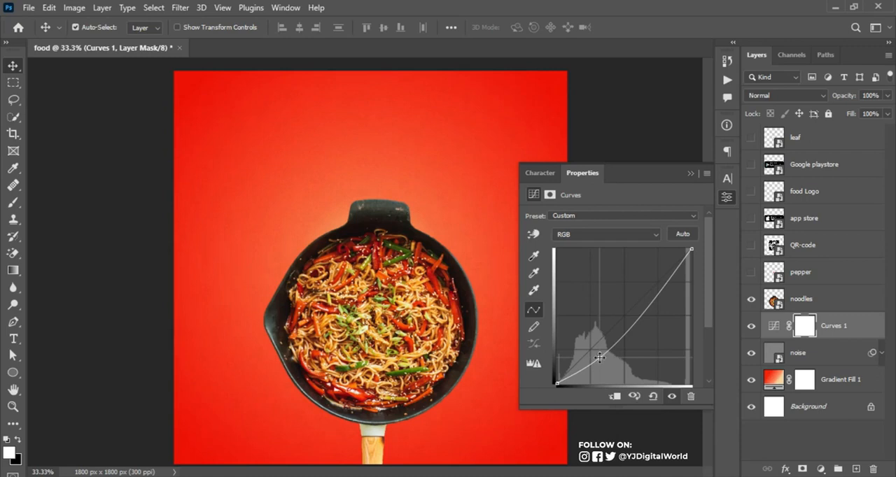
{"action": "left_click", "coordinate": [691, 175]}
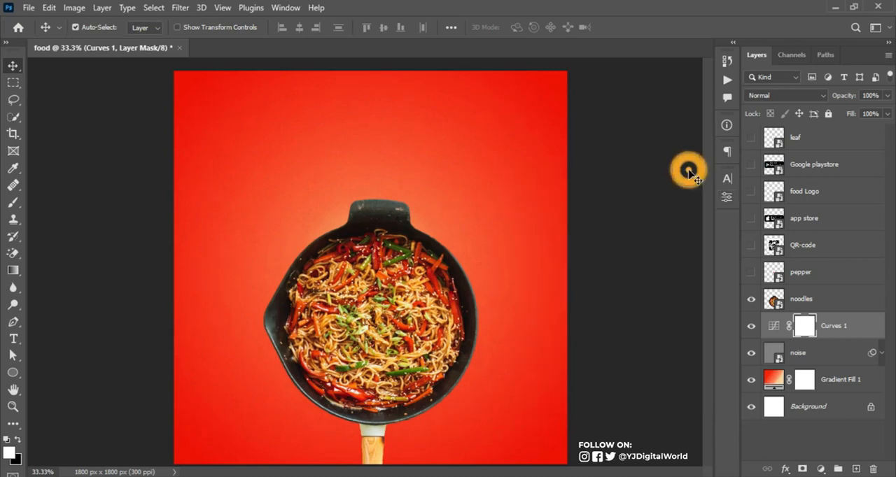
{"action": "left_click", "coordinate": [866, 322]}
{"action": "left_click", "coordinate": [751, 326]}
{"action": "left_click", "coordinate": [751, 325]}
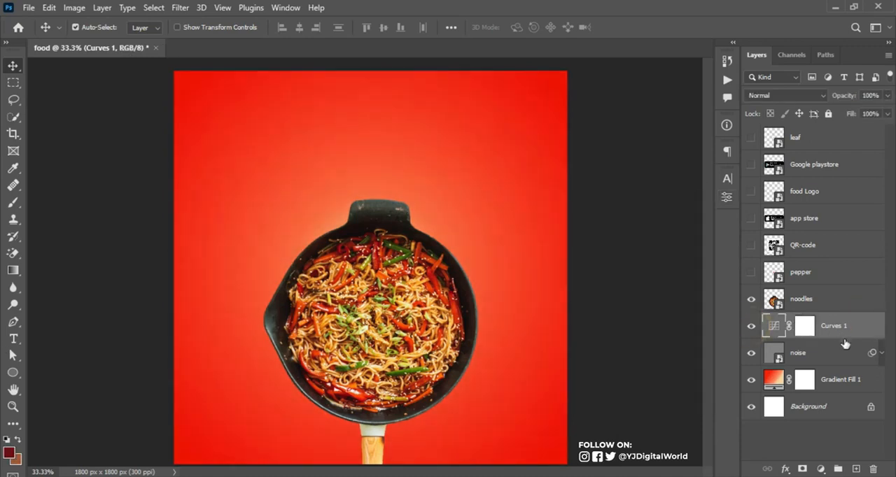
Group the Curves 1, noise and Gradient Fill 1 layers and name the group BG
{"action": "left_click", "coordinate": [866, 381], "text": "shift"}
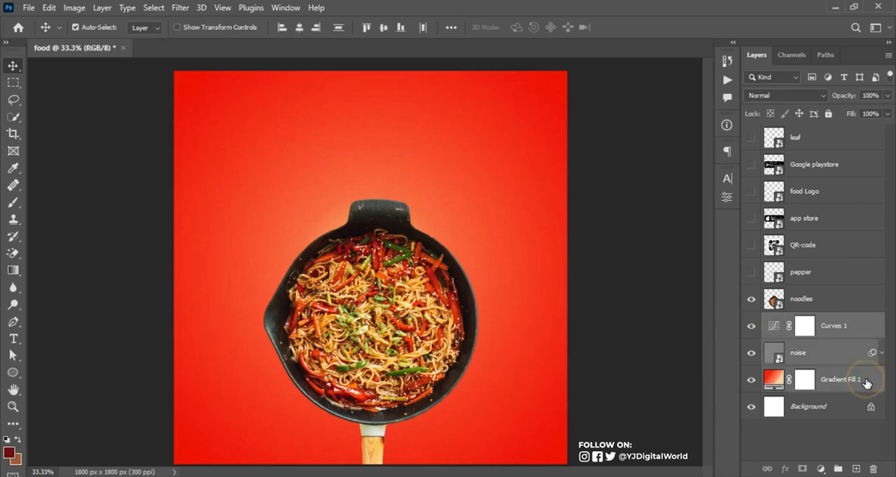
{"action": "key", "text": "ctrl+g"}
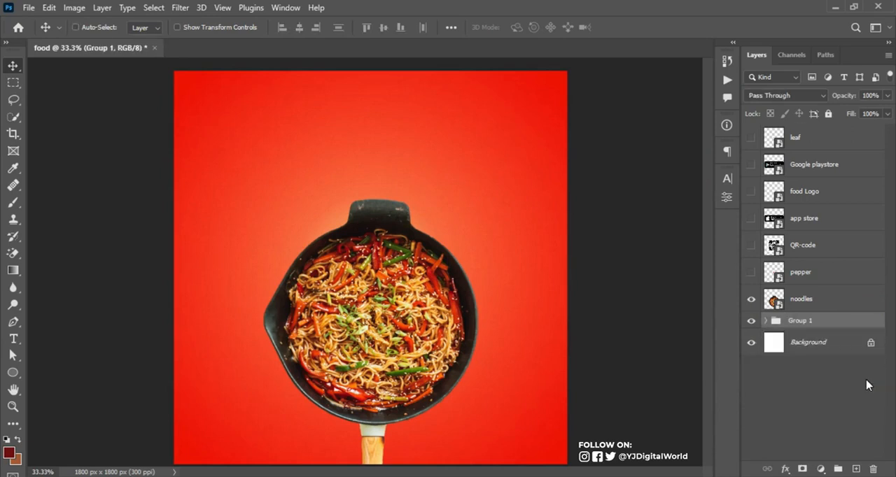
{"action": "double_click", "coordinate": [802, 321]}
{"action": "type", "text": "BG"}
{"action": "key", "text": "Return"}
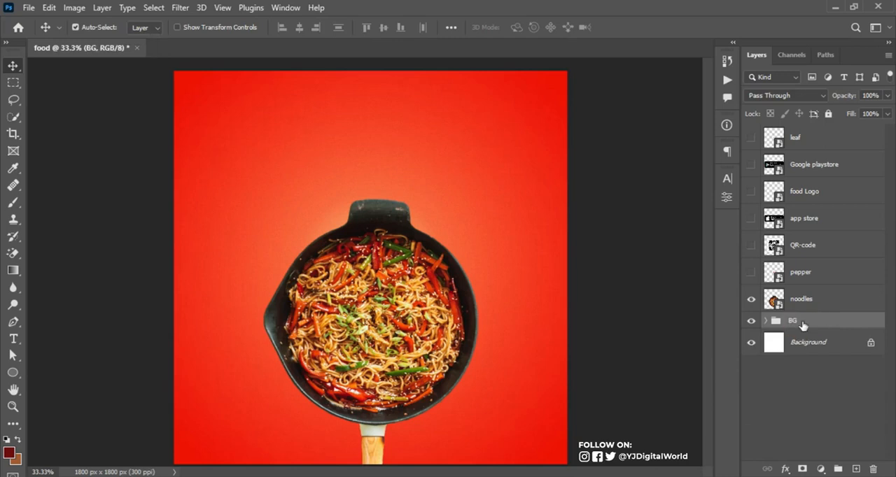
Add a Curves adjustment above the noodles layer and shape a gentle S-curve with slightly lowered shadows and raised highlights
{"action": "left_click", "coordinate": [818, 299]}
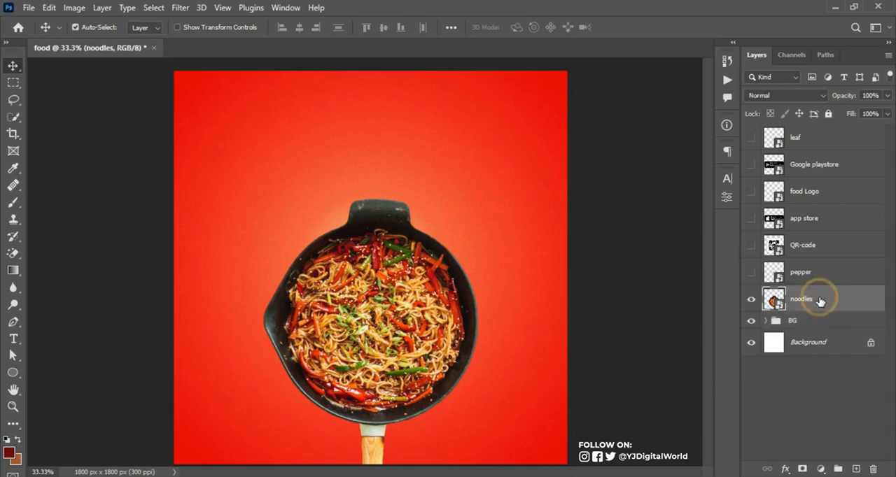
{"action": "left_click", "coordinate": [750, 300]}
{"action": "left_click", "coordinate": [751, 301]}
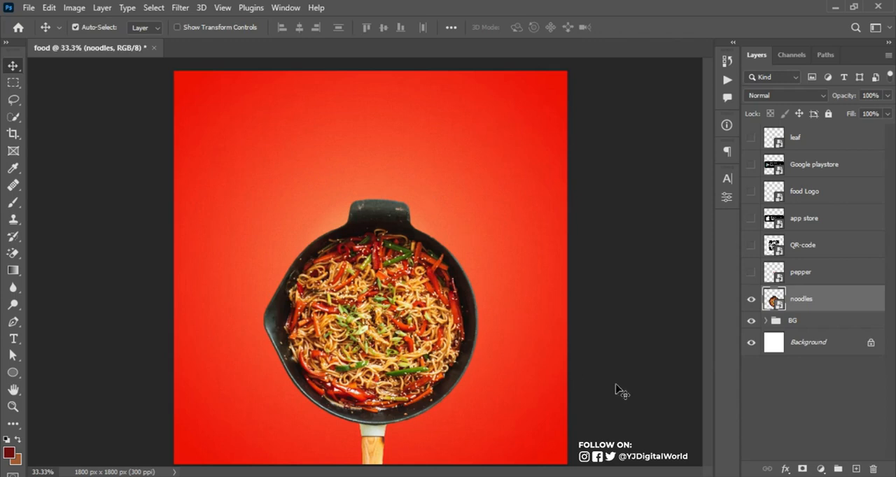
{"action": "left_click", "coordinate": [821, 470]}
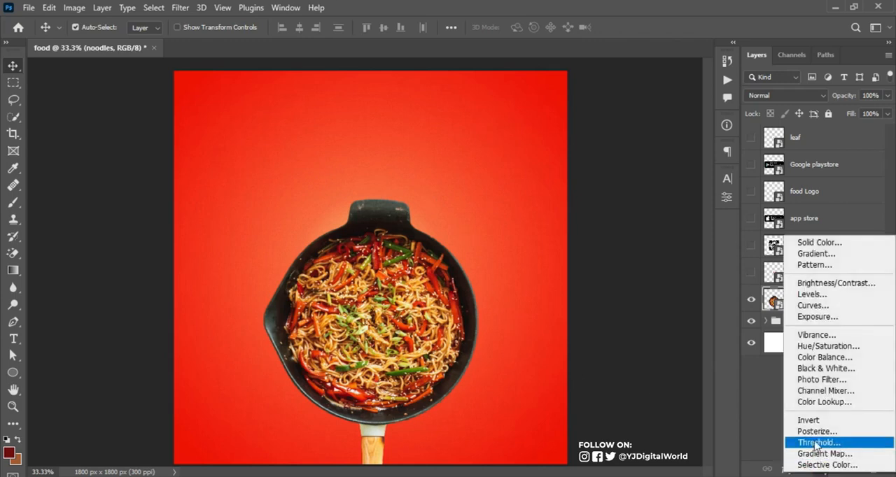
{"action": "left_click", "coordinate": [815, 305]}
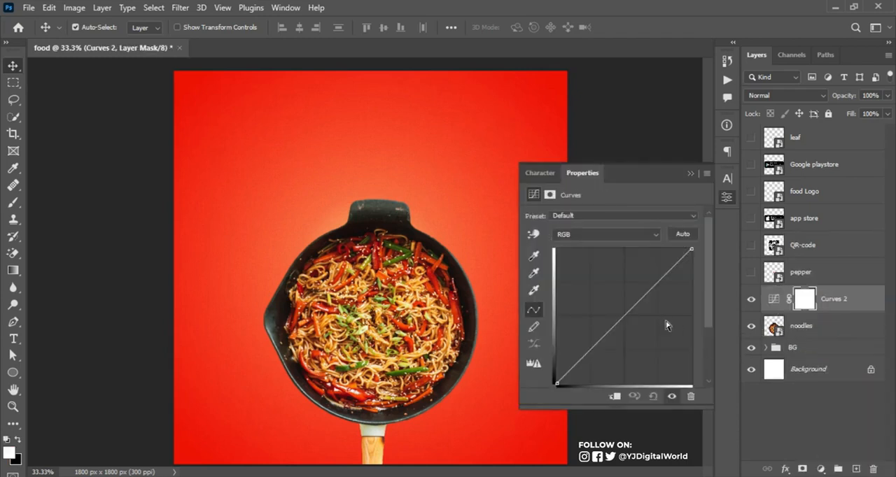
{"action": "left_click_drag", "start_coordinate": [589, 349], "coordinate": [590, 352]}
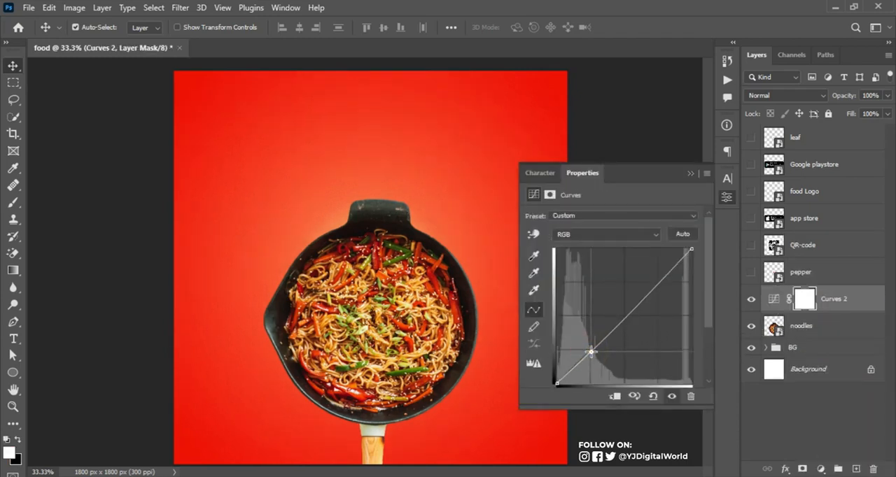
{"action": "mouse_move", "coordinate": [658, 283]}
{"action": "left_mouse_down"}
{"action": "mouse_move", "coordinate": [654, 270]}
{"action": "mouse_move", "coordinate": [660, 274]}
{"action": "left_mouse_up"}
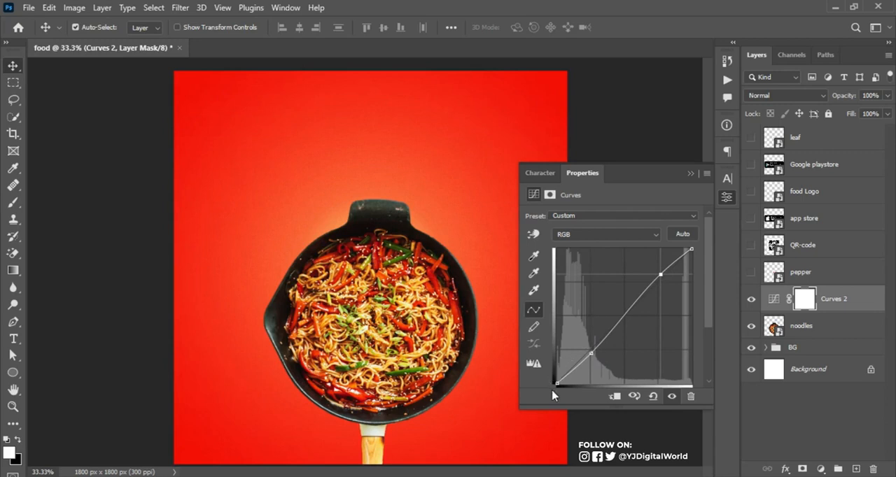
{"action": "mouse_move", "coordinate": [594, 353]}
{"action": "left_mouse_down"}
{"action": "mouse_move", "coordinate": [596, 362]}
{"action": "mouse_move", "coordinate": [593, 353]}
{"action": "left_mouse_up"}
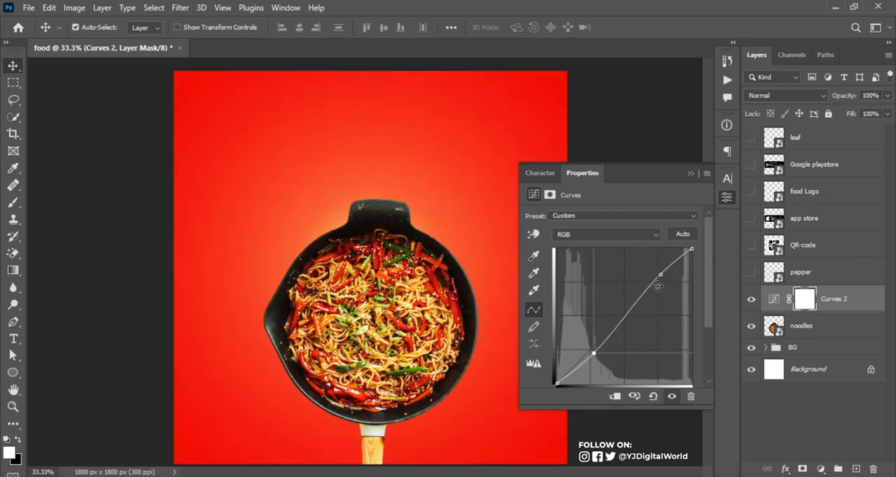
{"action": "left_click_drag", "start_coordinate": [658, 276], "coordinate": [659, 272]}
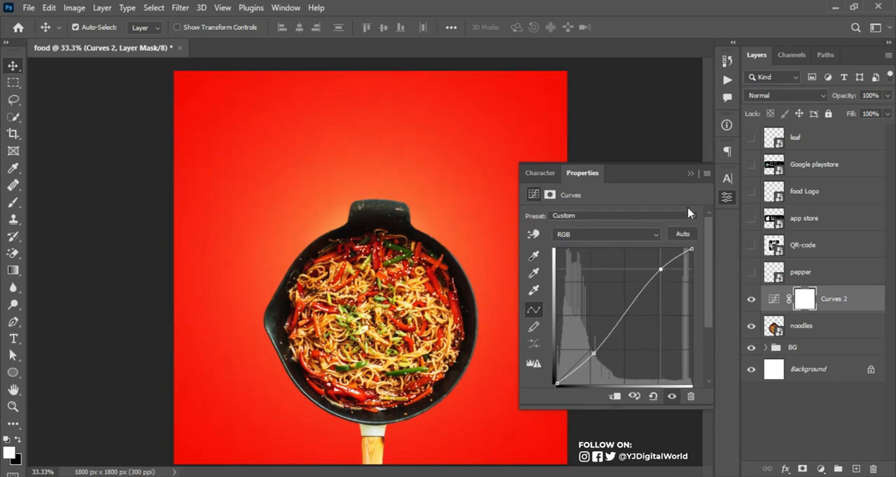
{"action": "left_click", "coordinate": [691, 175]}
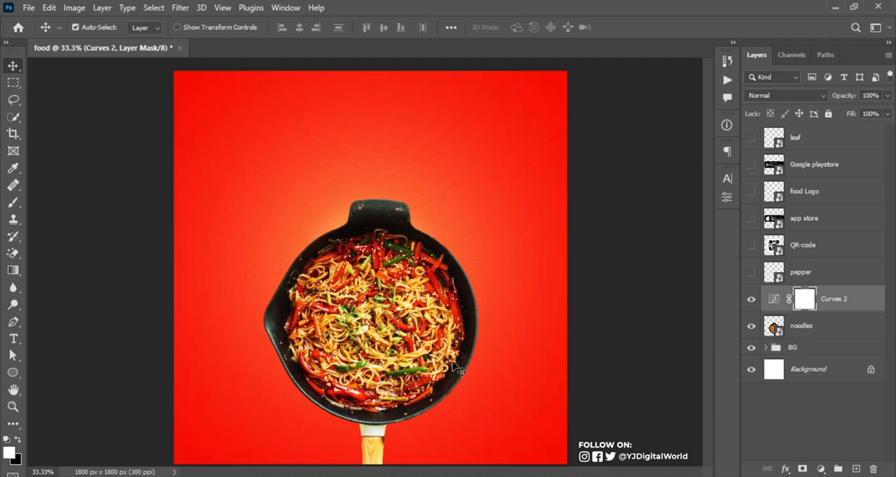
Add a Selective Color adjustment above Curves 2 and set Cyan to -64% for the Reds
{"action": "left_click", "coordinate": [821, 469]}
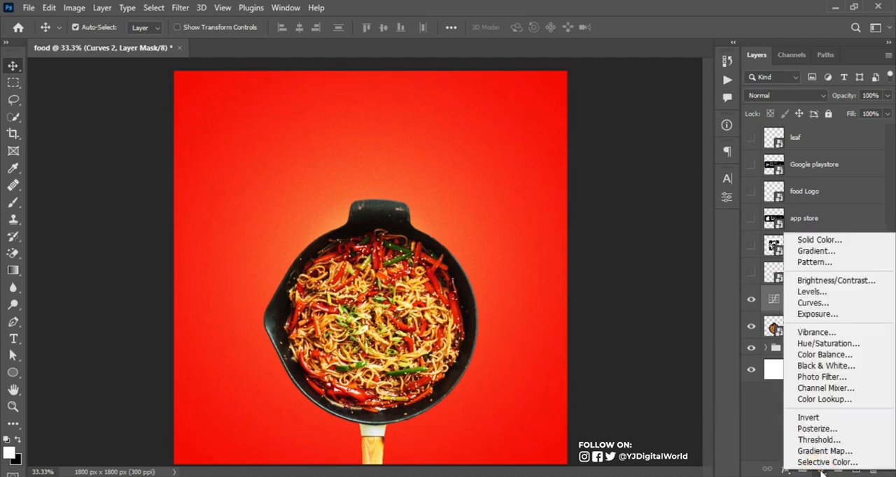
{"action": "left_click", "coordinate": [827, 462]}
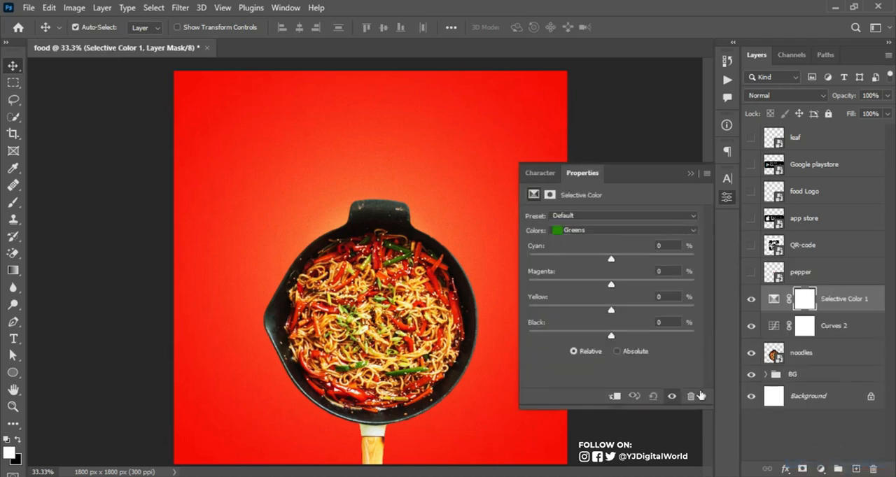
{"action": "left_click", "coordinate": [637, 231]}
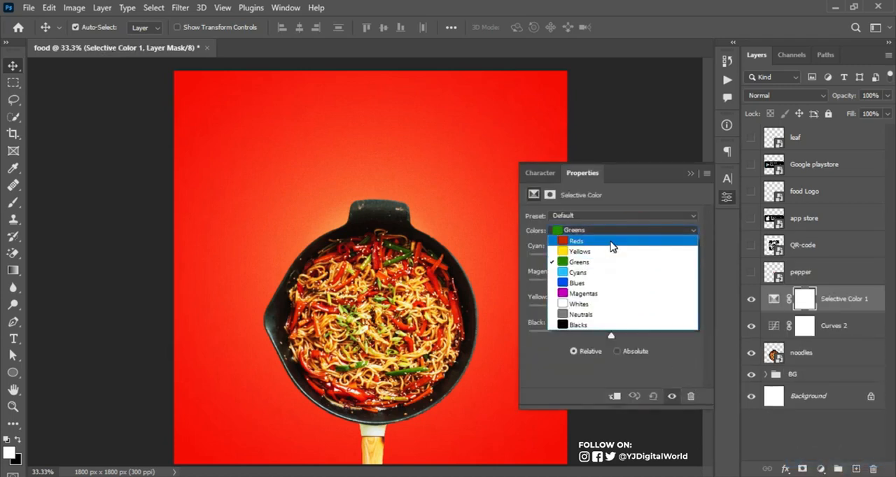
{"action": "left_click", "coordinate": [611, 241]}
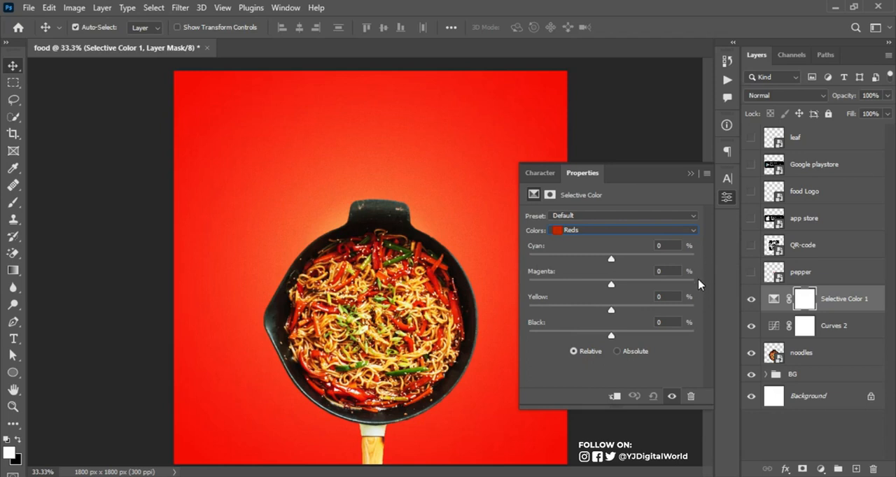
{"action": "left_click", "coordinate": [630, 231]}
{"action": "left_click", "coordinate": [627, 245]}
{"action": "left_click_drag", "start_coordinate": [611, 260], "coordinate": [669, 266]}
{"action": "left_click_drag", "start_coordinate": [613, 263], "coordinate": [578, 262]}
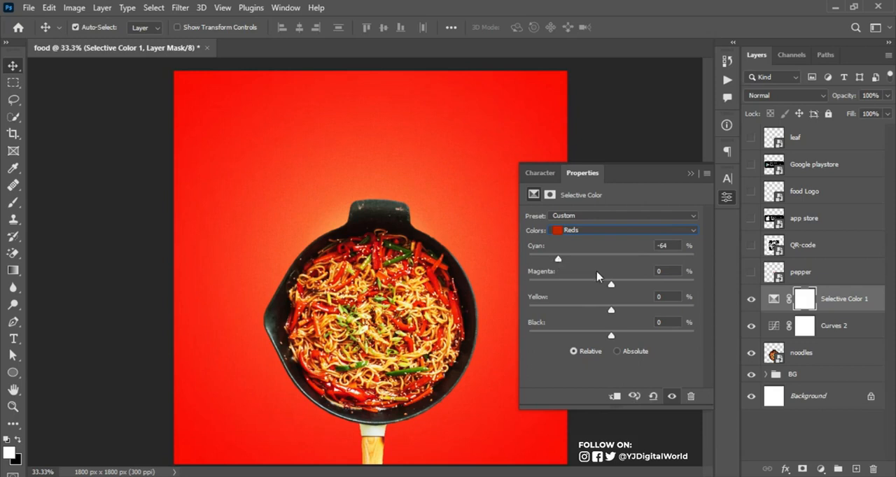
In the Selective Color adjustment, raise Yellow fully for the Yellows and lower Magenta fully for the Greens
{"action": "left_click", "coordinate": [638, 231]}
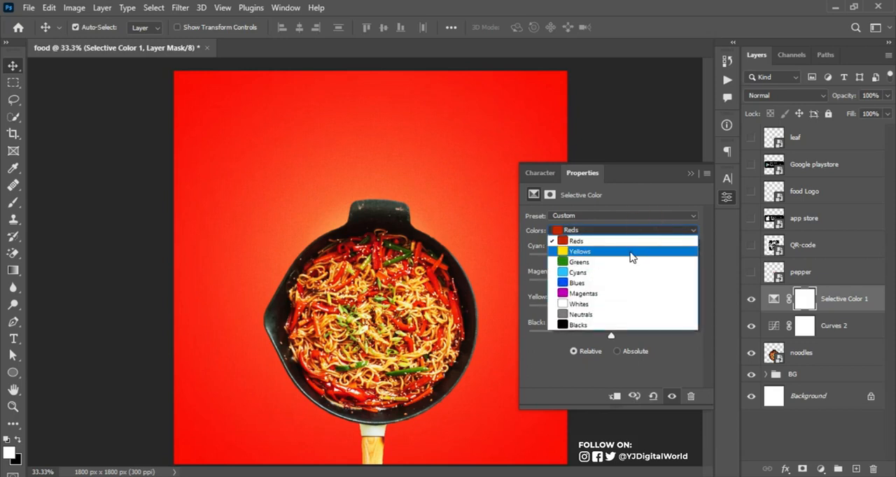
{"action": "left_click", "coordinate": [634, 253]}
{"action": "left_click_drag", "start_coordinate": [611, 310], "coordinate": [694, 325]}
{"action": "left_click", "coordinate": [658, 230]}
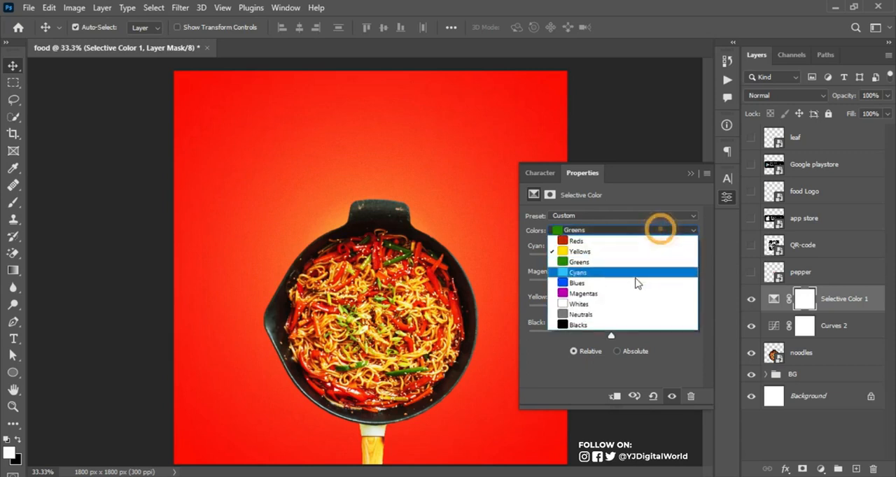
{"action": "left_click", "coordinate": [646, 262]}
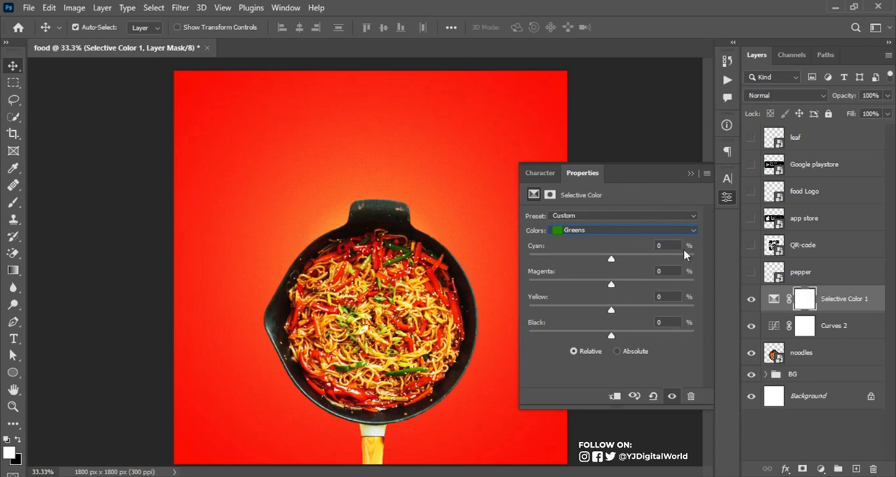
{"action": "left_click_drag", "start_coordinate": [611, 285], "coordinate": [522, 299]}
{"action": "left_click", "coordinate": [690, 173]}
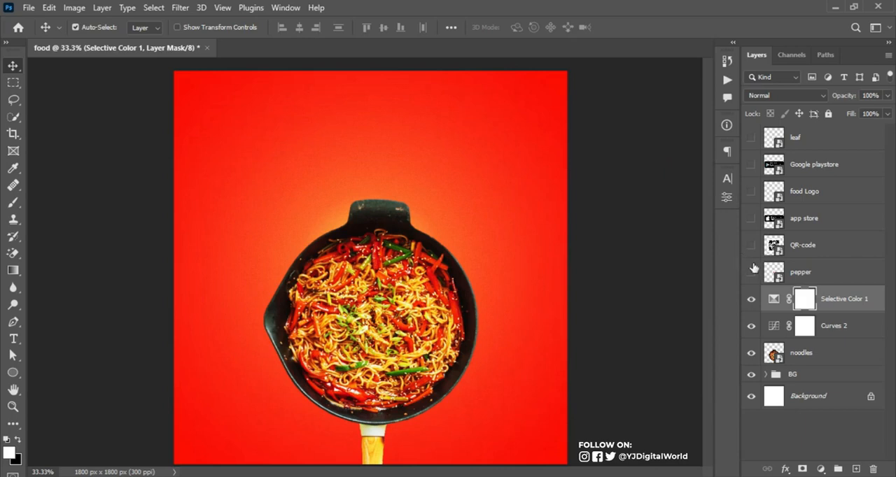
Duplicate the noodles layer and select the original noodles layer beneath the copy
{"action": "left_click", "coordinate": [810, 353]}
{"action": "left_click", "coordinate": [751, 354]}
{"action": "left_click", "coordinate": [751, 354]}
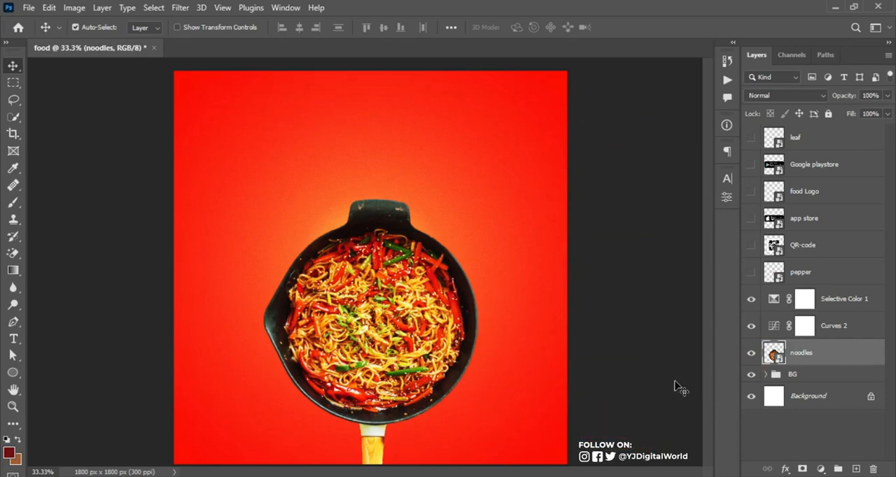
{"action": "key", "text": "ctrl+j"}
{"action": "left_click", "coordinate": [815, 380]}
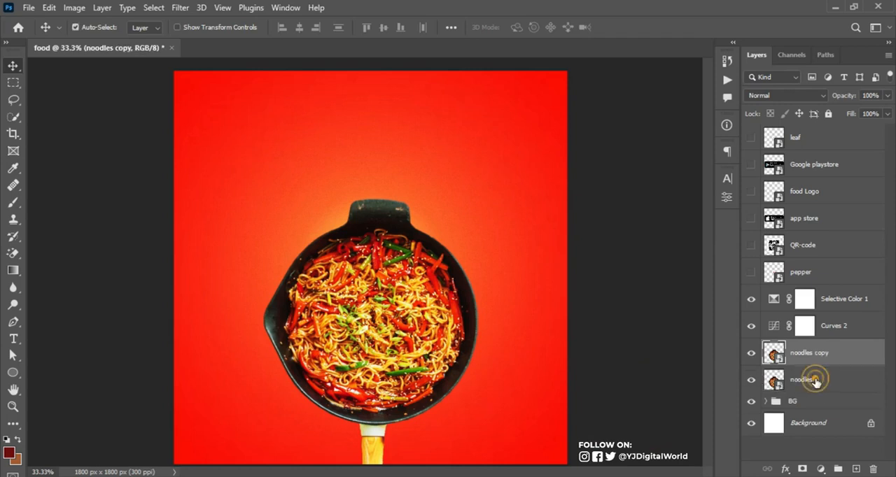
{"action": "left_click", "coordinate": [752, 381]}
{"action": "left_click", "coordinate": [752, 381]}
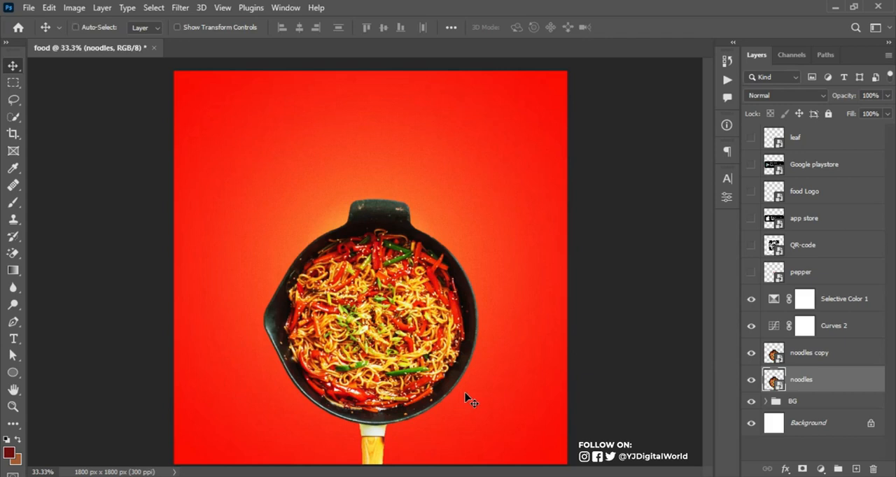
Desaturate the lower noodles layer with Hue/Saturation at Saturation -100 and offset it slightly down and to the right of the pan
{"action": "key", "text": "ctrl+u"}
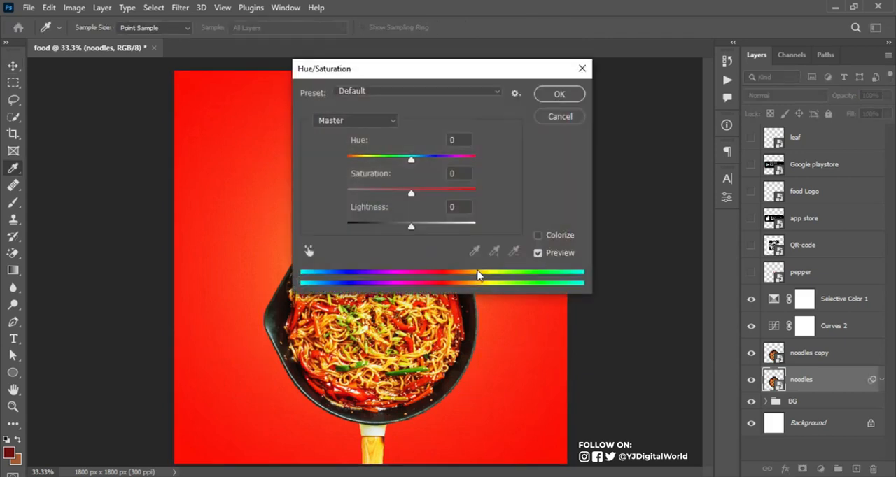
{"action": "left_click_drag", "start_coordinate": [411, 194], "coordinate": [362, 193]}
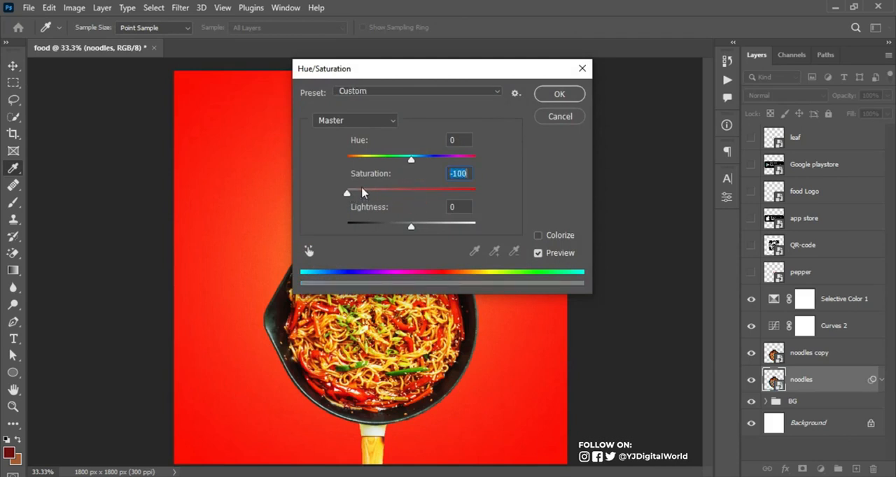
{"action": "left_click", "coordinate": [573, 93]}
{"action": "key", "text": "ctrl+t"}
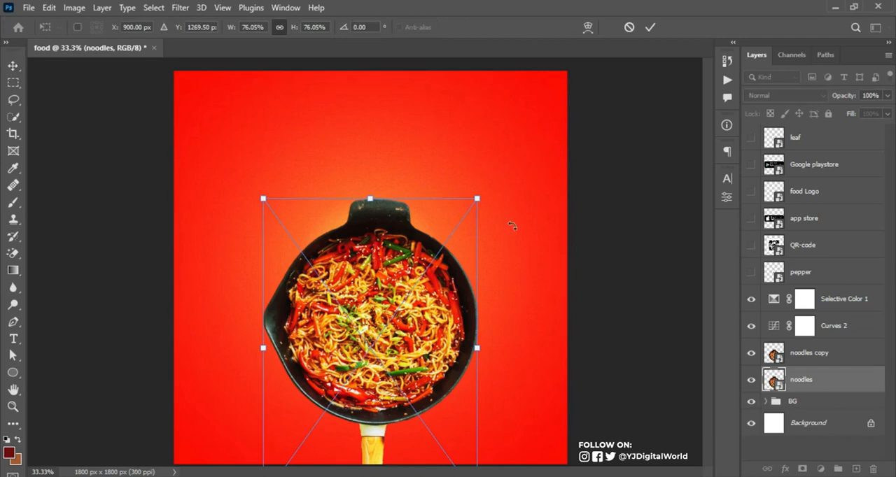
{"action": "left_click_drag", "start_coordinate": [430, 369], "coordinate": [435, 376]}
{"action": "left_click", "coordinate": [651, 26]}
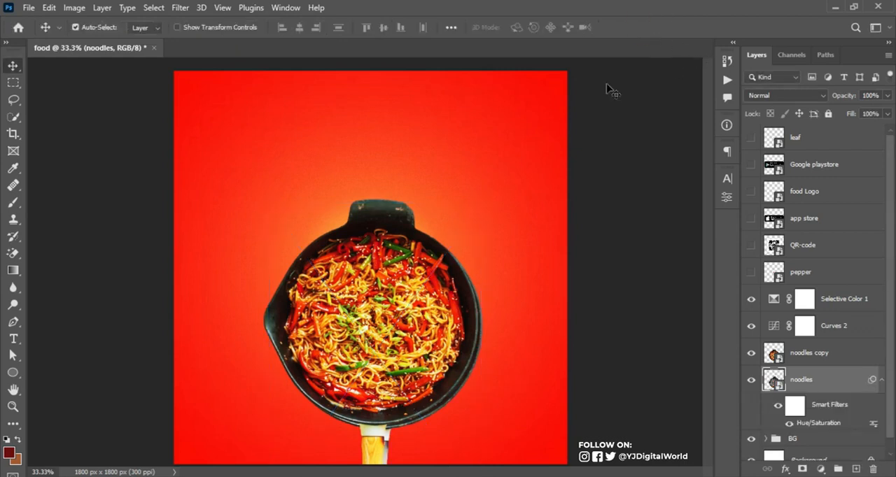
Apply a Gaussian Blur with a 26.3-pixel radius to the desaturated noodles layer and collapse its smart filters
{"action": "left_click", "coordinate": [180, 8]}
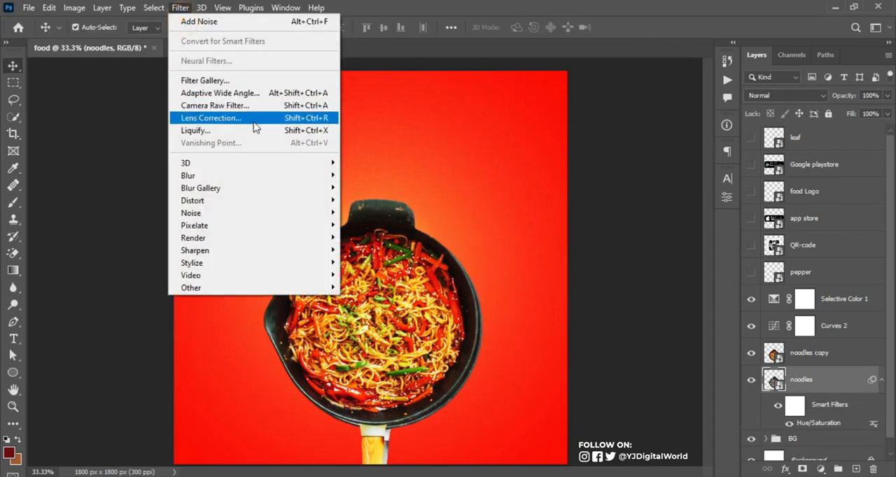
{"action": "mouse_move", "coordinate": [303, 181]}
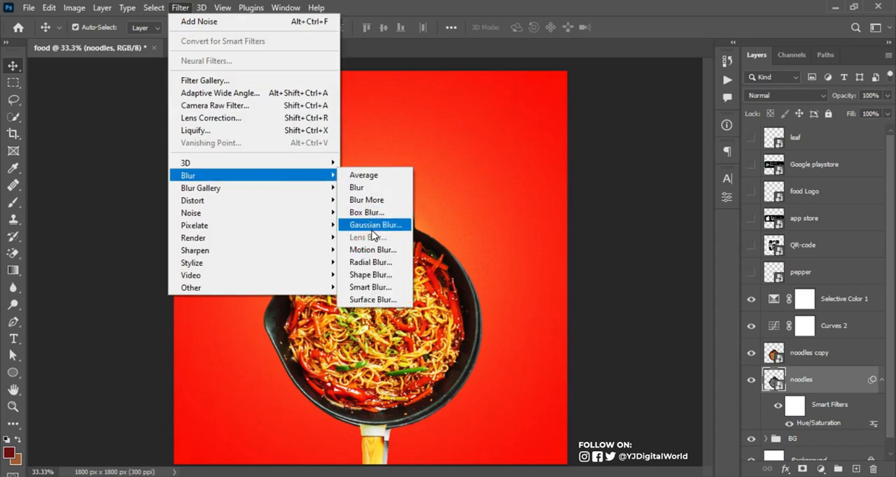
{"action": "left_click", "coordinate": [375, 233]}
{"action": "mouse_move", "coordinate": [742, 267]}
{"action": "left_mouse_down"}
{"action": "mouse_move", "coordinate": [710, 267]}
{"action": "mouse_move", "coordinate": [741, 269]}
{"action": "left_mouse_up"}
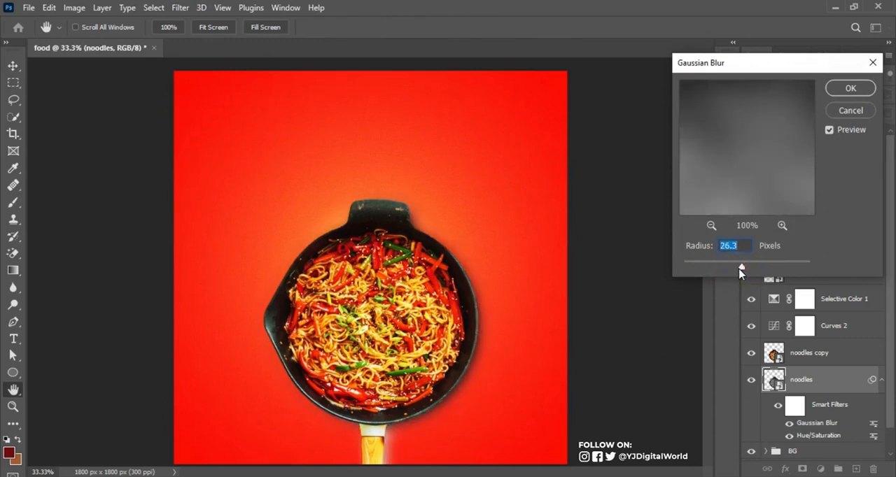
{"action": "left_click", "coordinate": [863, 89]}
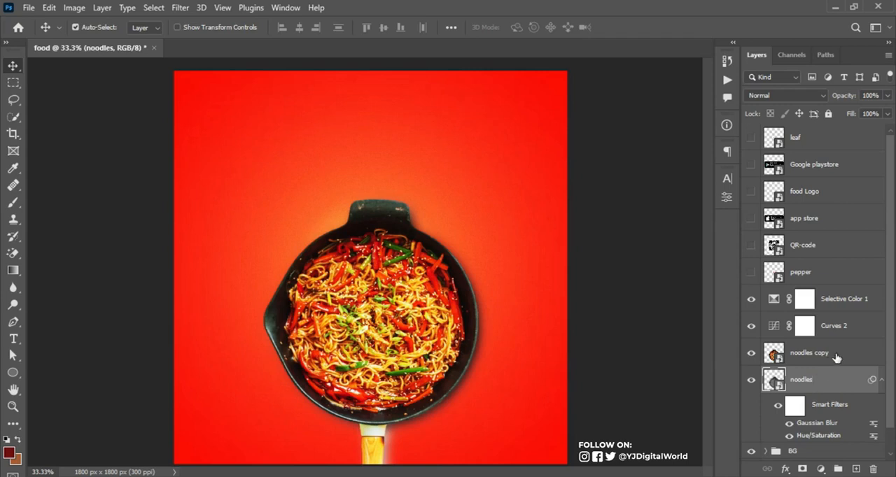
{"action": "left_click", "coordinate": [880, 380]}
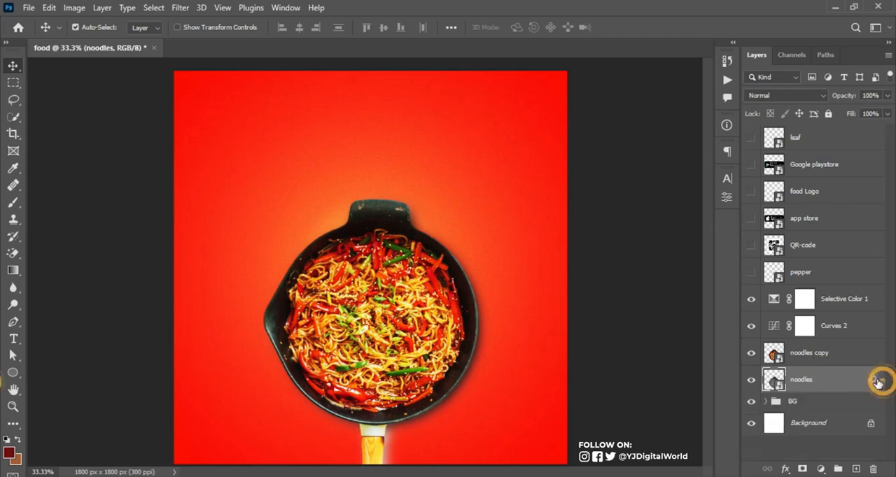
{"action": "left_click", "coordinate": [751, 353]}
{"action": "left_click", "coordinate": [751, 353]}
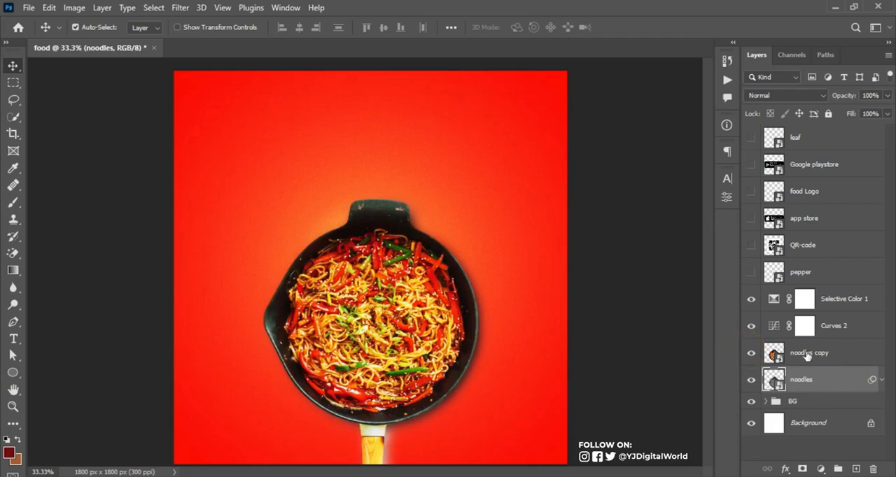
Add a Multiply drop shadow to the noodles copy layer with 24% opacity, 108° angle, 32 px distance and 103 px size
{"action": "left_click", "coordinate": [843, 358]}
{"action": "double_click", "coordinate": [873, 353]}
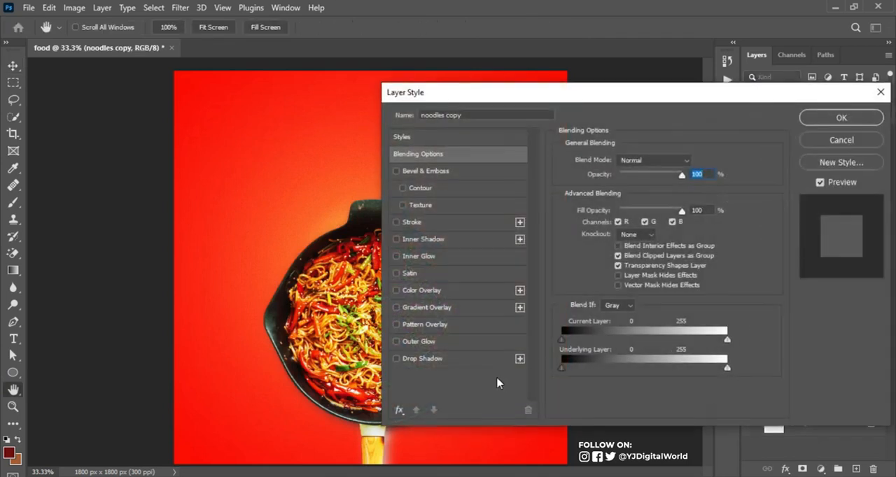
{"action": "left_click", "coordinate": [428, 359]}
{"action": "left_click_drag", "start_coordinate": [615, 98], "coordinate": [749, 94]}
{"action": "mouse_move", "coordinate": [440, 419]}
{"action": "left_mouse_down"}
{"action": "mouse_move", "coordinate": [453, 425]}
{"action": "mouse_move", "coordinate": [440, 420]}
{"action": "left_mouse_up"}
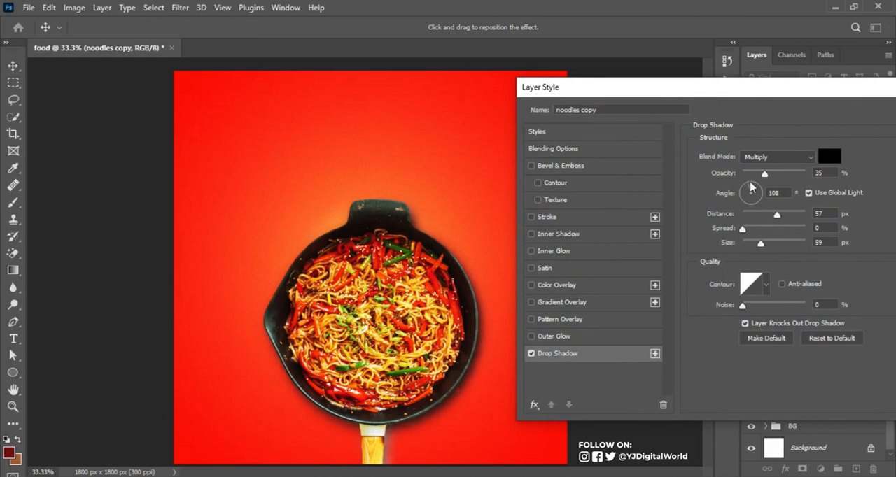
{"action": "mouse_move", "coordinate": [764, 174]}
{"action": "left_mouse_down"}
{"action": "mouse_move", "coordinate": [744, 177]}
{"action": "mouse_move", "coordinate": [761, 180]}
{"action": "left_mouse_up"}
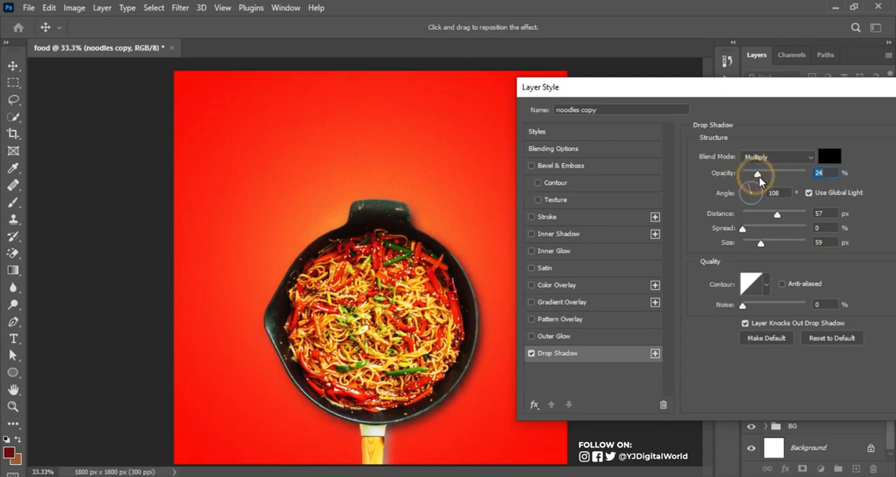
{"action": "left_click_drag", "start_coordinate": [777, 214], "coordinate": [772, 249]}
{"action": "left_click_drag", "start_coordinate": [826, 90], "coordinate": [747, 92]}
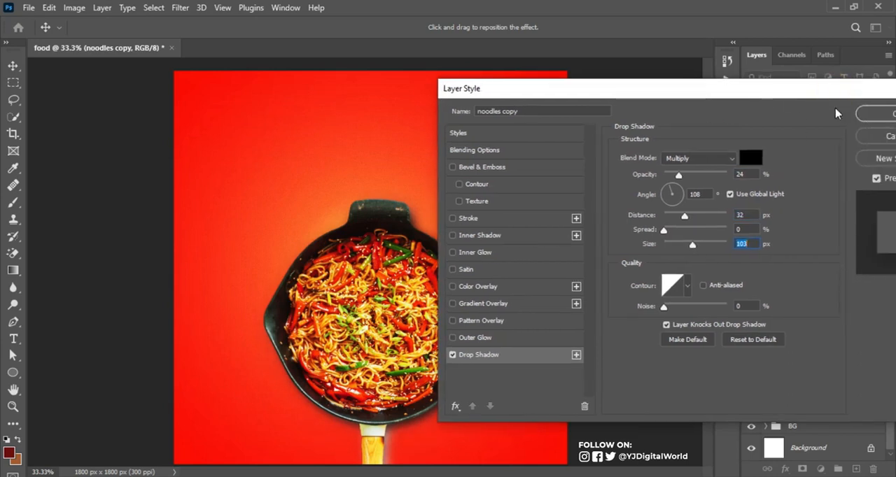
{"action": "left_click", "coordinate": [867, 117]}
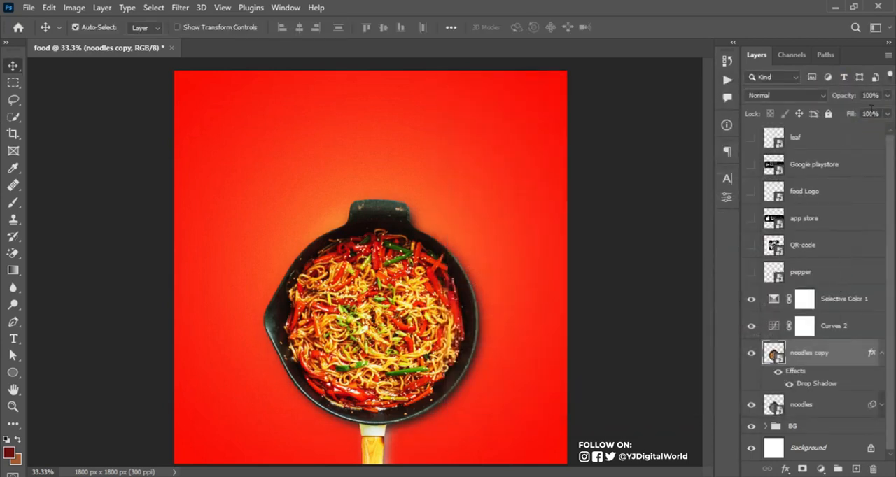
Lower the opacity of the blurred noodles layer to 75% and compare the shadow with that layer hidden and shown
{"action": "left_click_drag", "start_coordinate": [847, 96], "coordinate": [844, 101]}
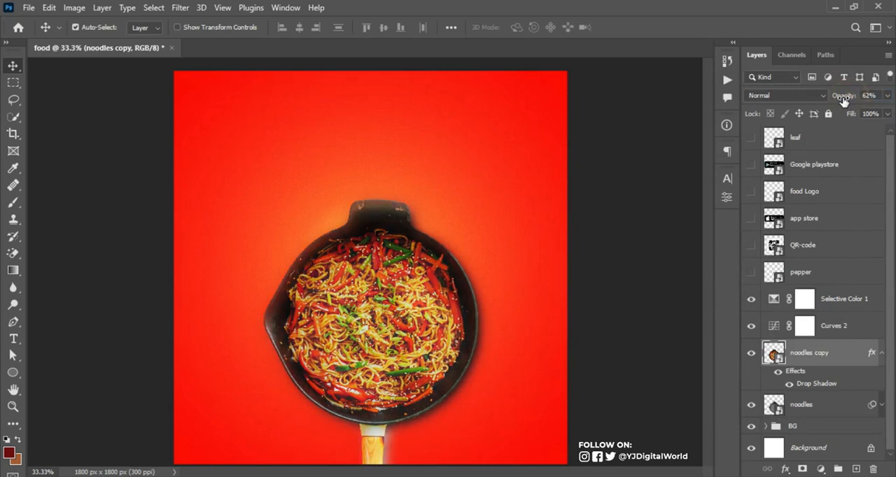
{"action": "left_click", "coordinate": [816, 409]}
{"action": "left_click", "coordinate": [751, 405]}
{"action": "left_click", "coordinate": [751, 405]}
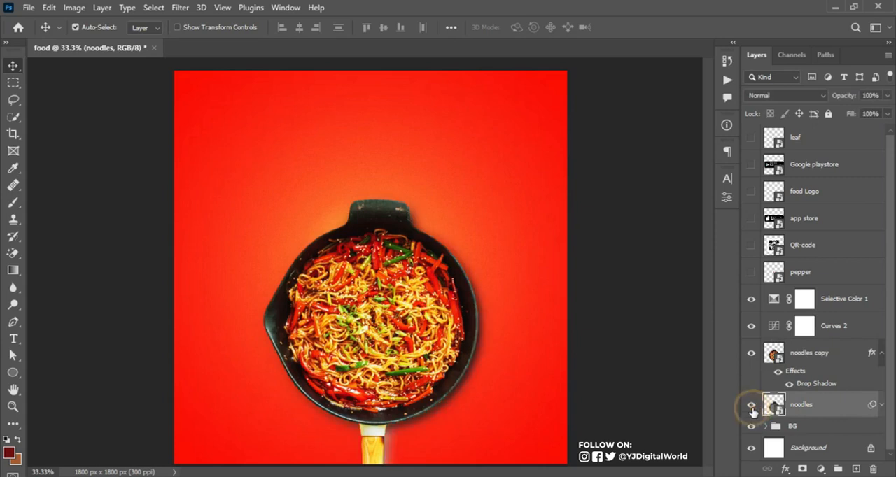
{"action": "left_click_drag", "start_coordinate": [848, 95], "coordinate": [852, 100]}
{"action": "left_click", "coordinate": [750, 405]}
{"action": "left_click", "coordinate": [750, 404]}
{"action": "left_click", "coordinate": [751, 404]}
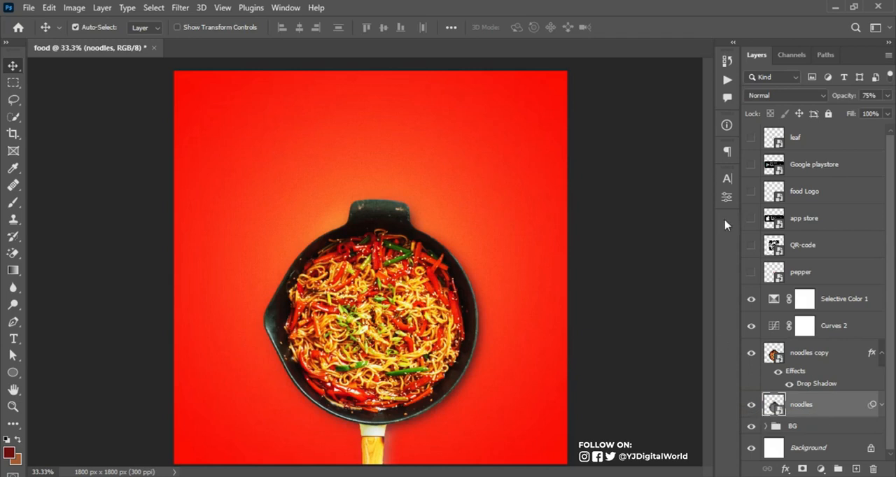
Group the layers from Selective Color 1 down to noodles and name the group NOODLES
{"action": "left_click", "coordinate": [854, 301]}
{"action": "left_click", "coordinate": [839, 412], "text": "shift"}
{"action": "key", "text": "ctrl+g"}
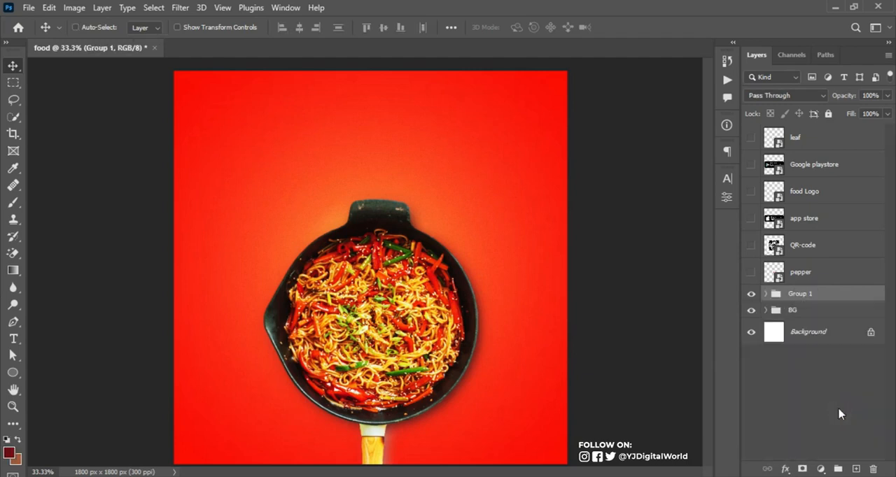
{"action": "double_click", "coordinate": [801, 293]}
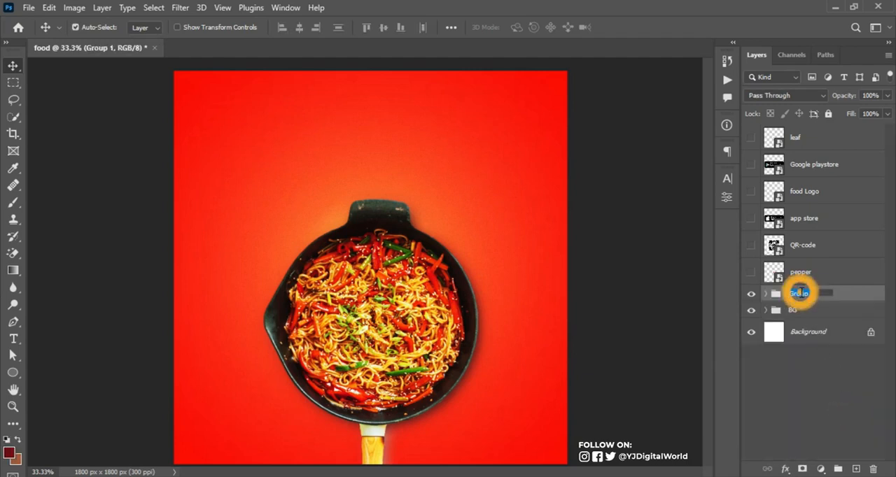
{"action": "type", "text": "NOODLES"}
{"action": "key", "text": "Return"}
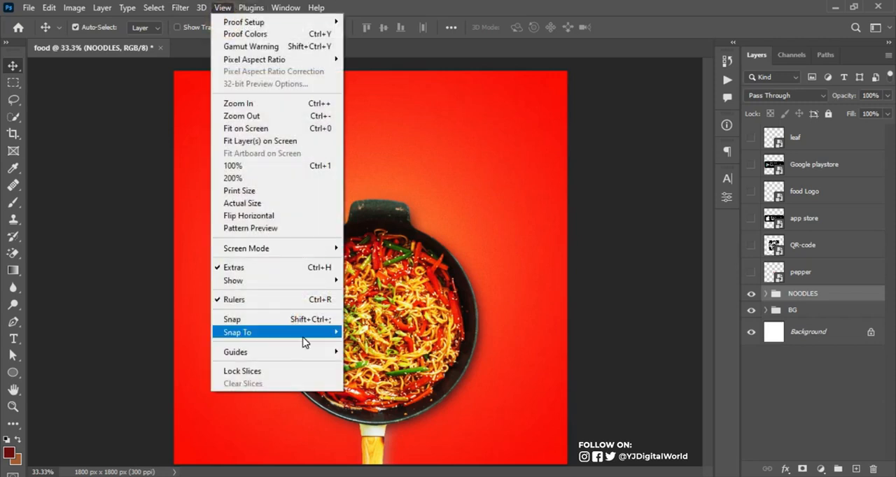
Create a guide layout with 5% margins on all four sides of the canvas
{"action": "mouse_move", "coordinate": [326, 354]}
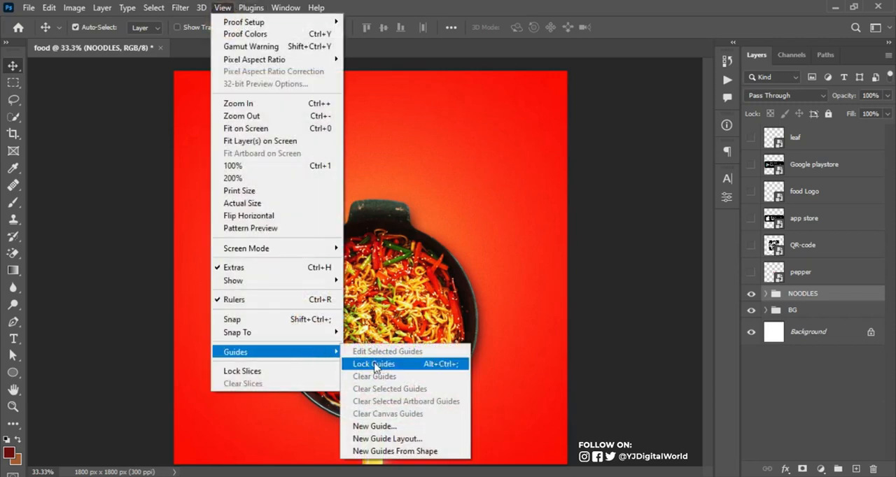
{"action": "left_click", "coordinate": [404, 439]}
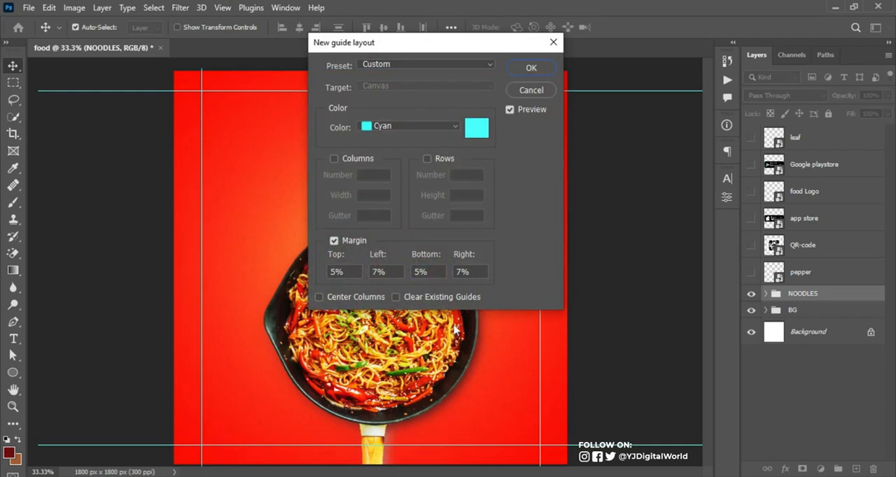
{"action": "left_click", "coordinate": [353, 272]}
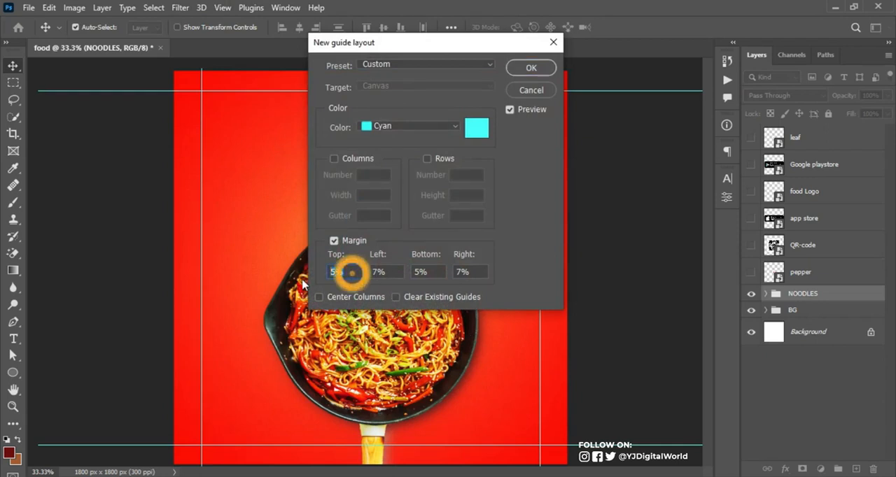
{"action": "left_click", "coordinate": [392, 271]}
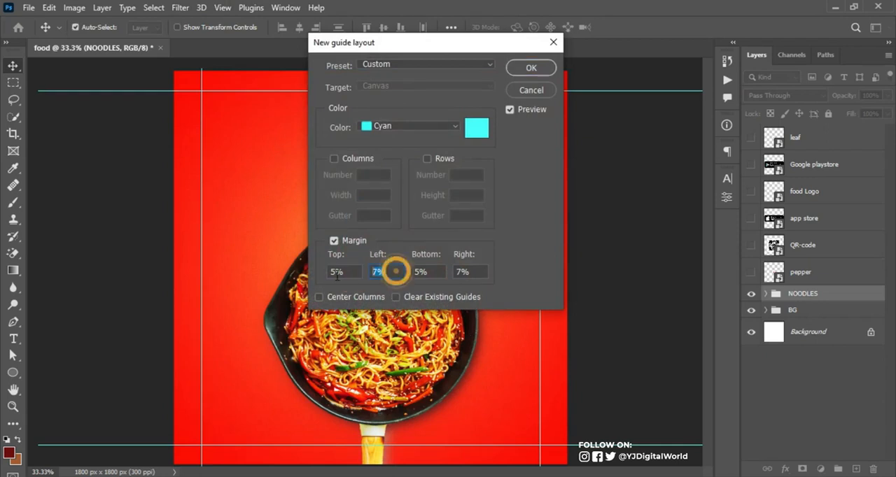
{"action": "type", "text": "5%"}
{"action": "left_click", "coordinate": [470, 272]}
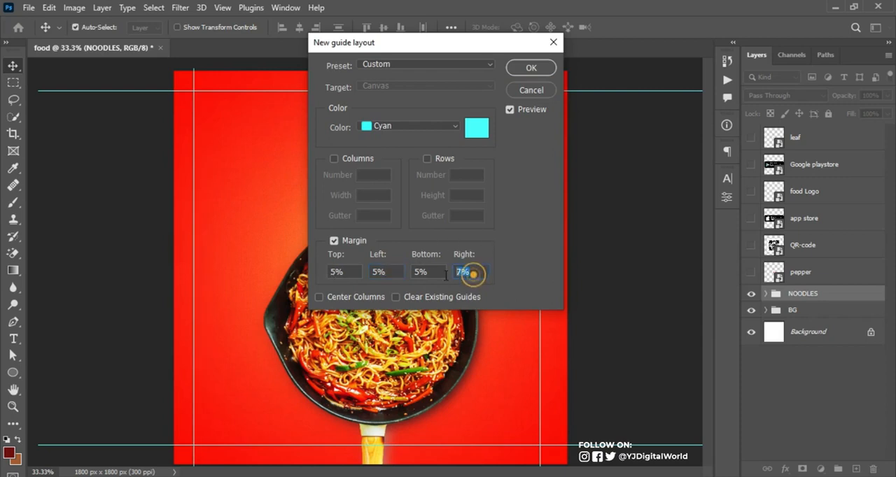
{"action": "type", "text": "5%"}
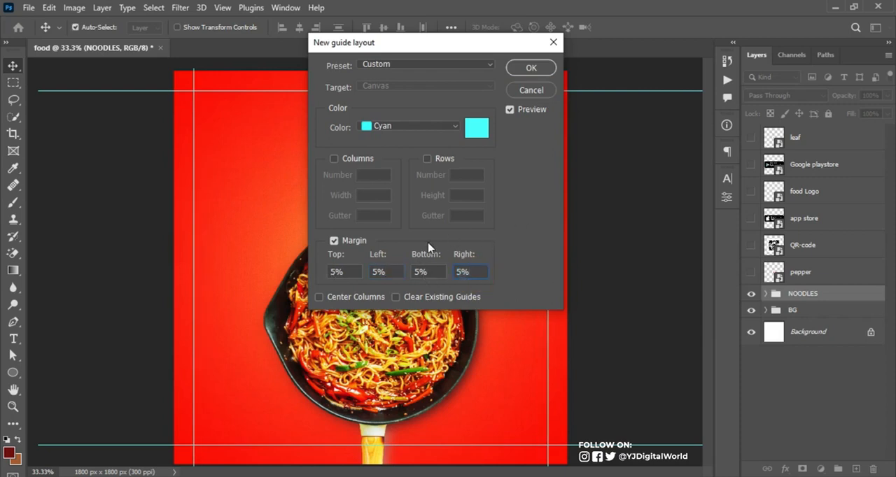
{"action": "left_click", "coordinate": [528, 69]}
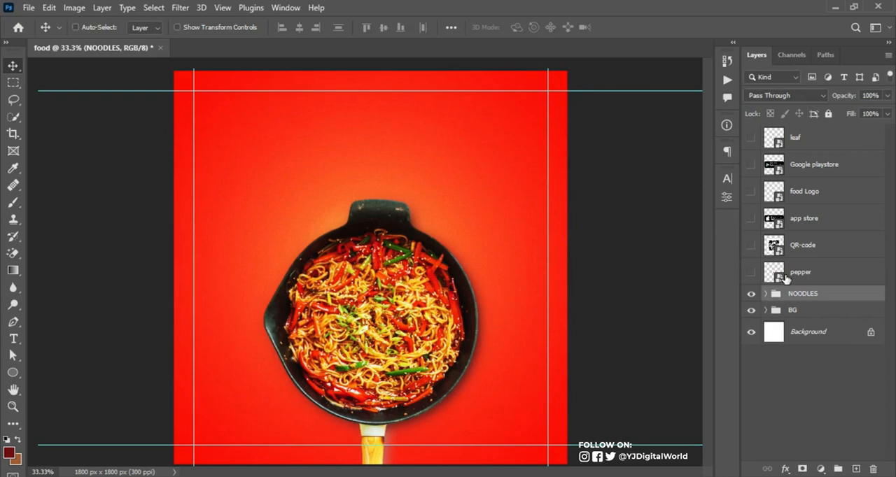
Scale the NOODLES group down to about 90.5% around its center
{"action": "key", "text": "ctrl+t"}
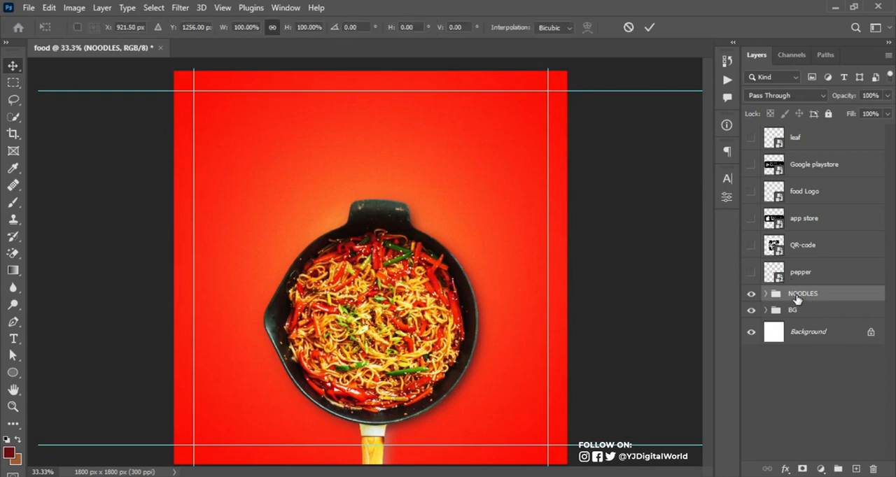
{"action": "left_click_drag", "start_coordinate": [497, 185], "coordinate": [484, 201]}
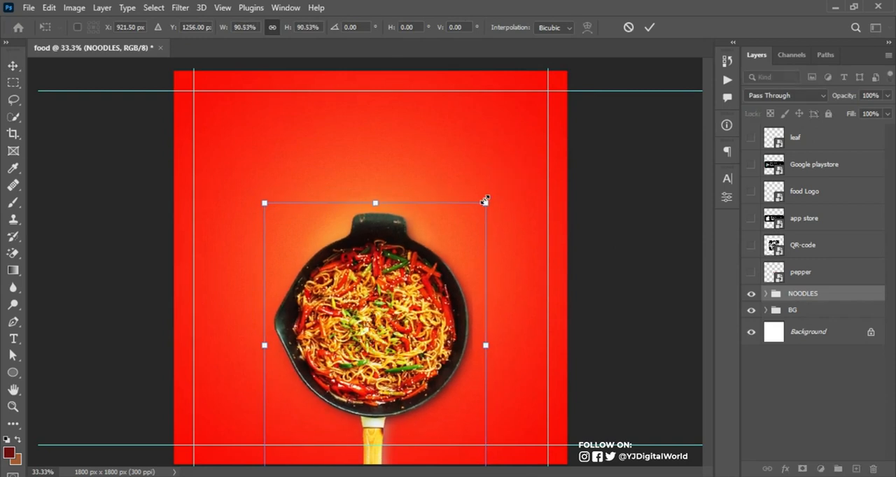
{"action": "key", "text": "Return"}
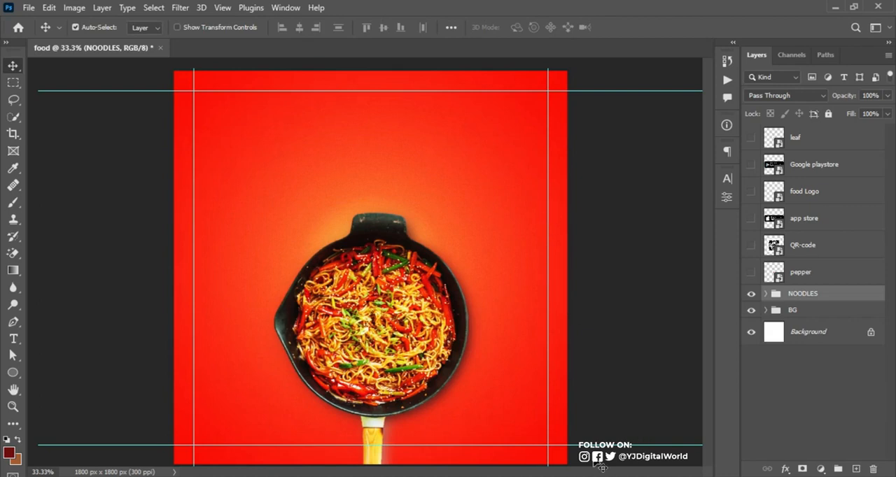
Copy the word "Noodles" from the Notepad notes and add it as a text layer above the pan
{"action": "key", "text": "alt+Tab"}
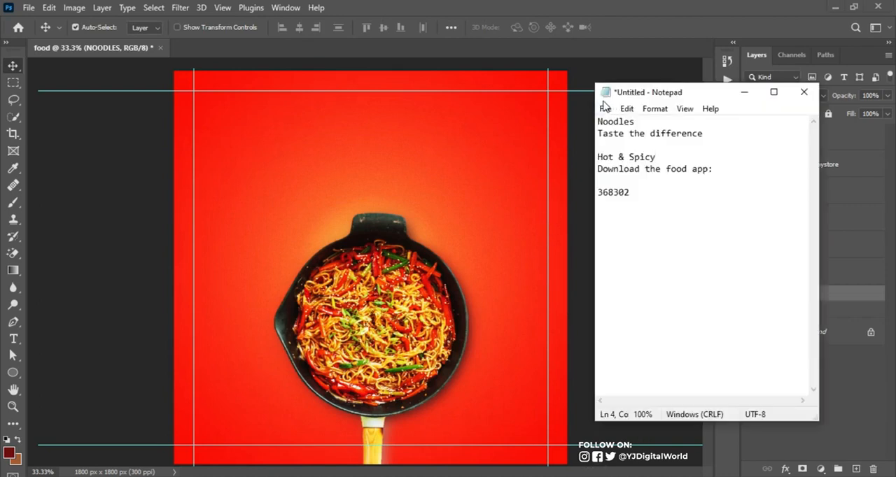
{"action": "left_click_drag", "start_coordinate": [596, 121], "coordinate": [636, 122]}
{"action": "key", "text": "ctrl+c"}
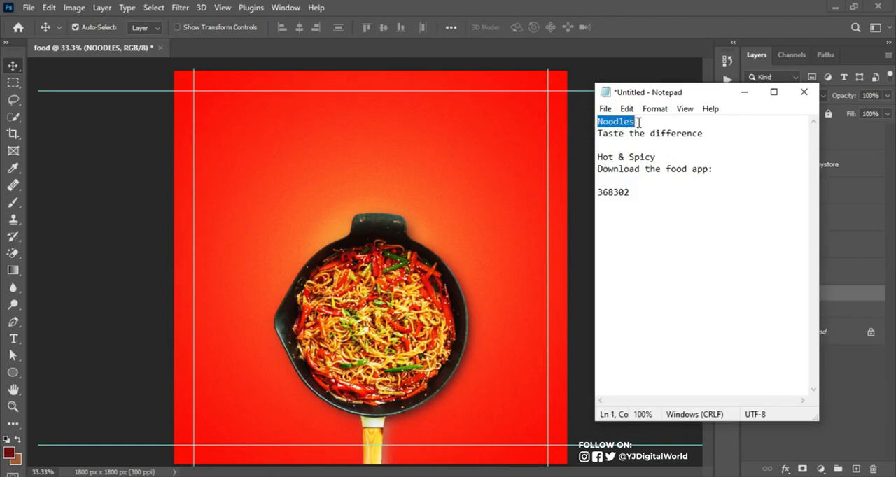
{"action": "left_click", "coordinate": [594, 22]}
{"action": "key", "text": "t"}
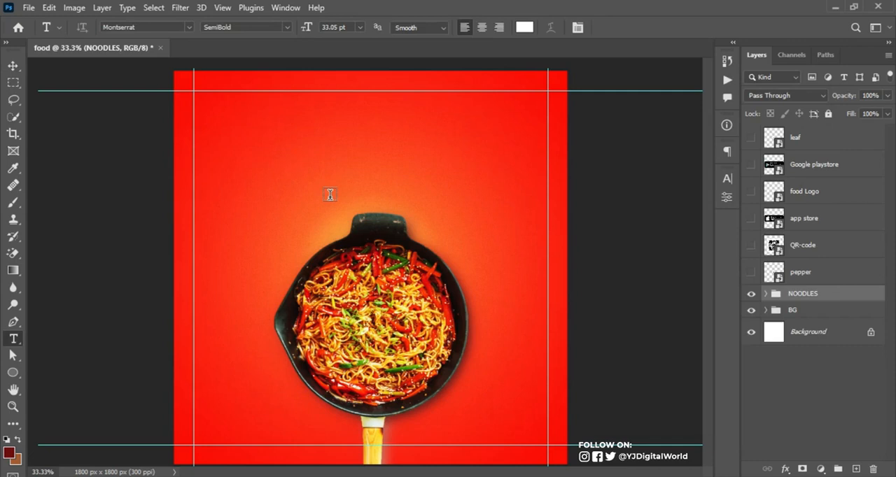
{"action": "left_click", "coordinate": [332, 201]}
{"action": "key", "text": "ctrl+v"}
{"action": "left_click", "coordinate": [625, 27]}
Set the Noodles text to the Heathergreen Regular font with tracking 0
{"action": "left_click", "coordinate": [726, 180]}
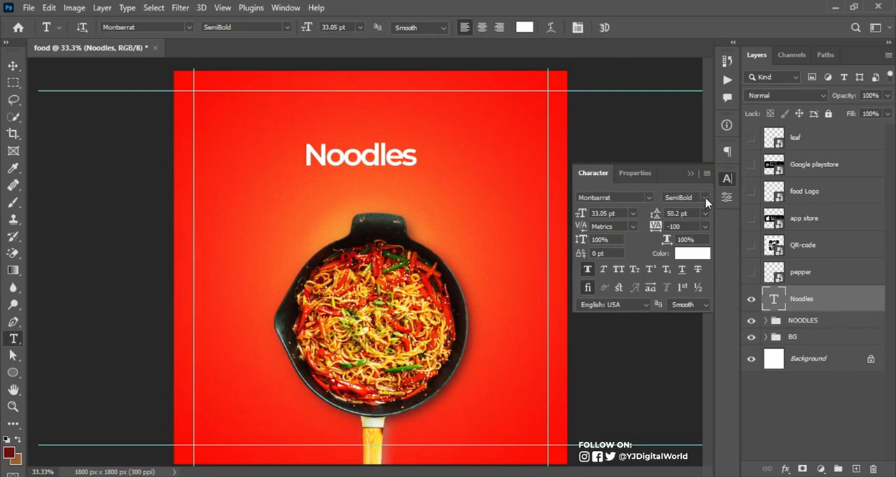
{"action": "left_click", "coordinate": [628, 198]}
{"action": "type", "text": "HEATH"}
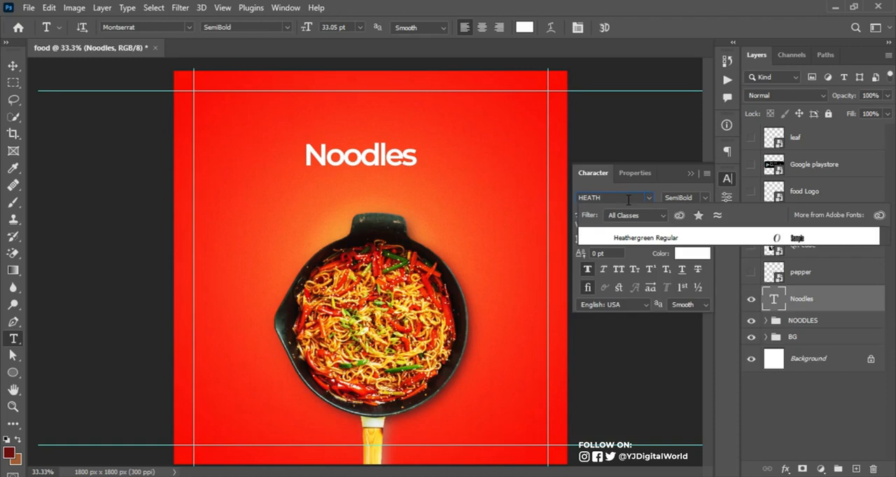
{"action": "left_click", "coordinate": [680, 237]}
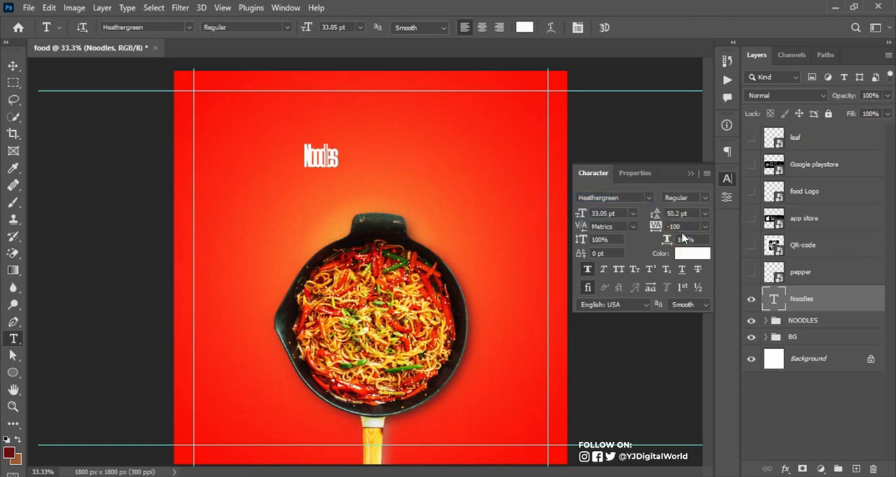
{"action": "left_click", "coordinate": [678, 226]}
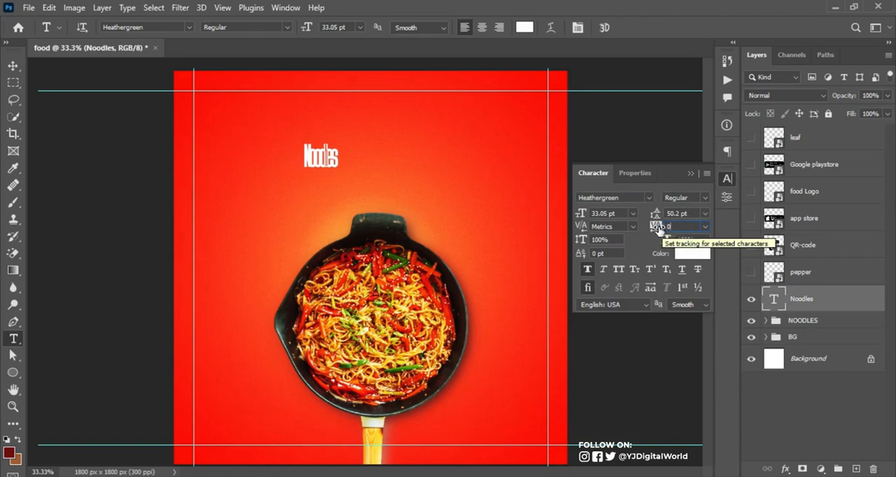
{"action": "key", "text": "Return"}
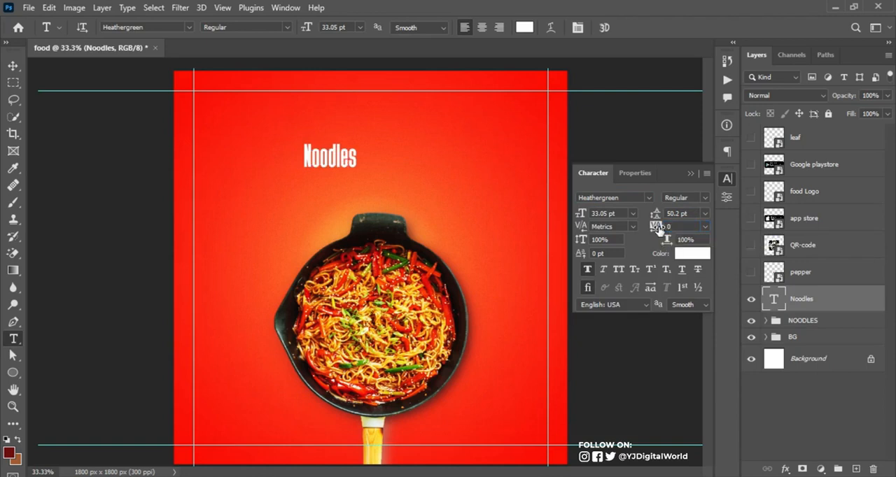
{"action": "left_click", "coordinate": [691, 174]}
Enlarge the Noodles text to about 139.66 pt and place it overlapping the upper part of the pan
{"action": "key", "text": "ctrl+t"}
{"action": "left_click_drag", "start_coordinate": [360, 170], "coordinate": [507, 239]}
{"action": "left_click_drag", "start_coordinate": [436, 204], "coordinate": [416, 222]}
{"action": "left_click_drag", "start_coordinate": [476, 264], "coordinate": [510, 289]}
{"action": "key", "text": "Return"}
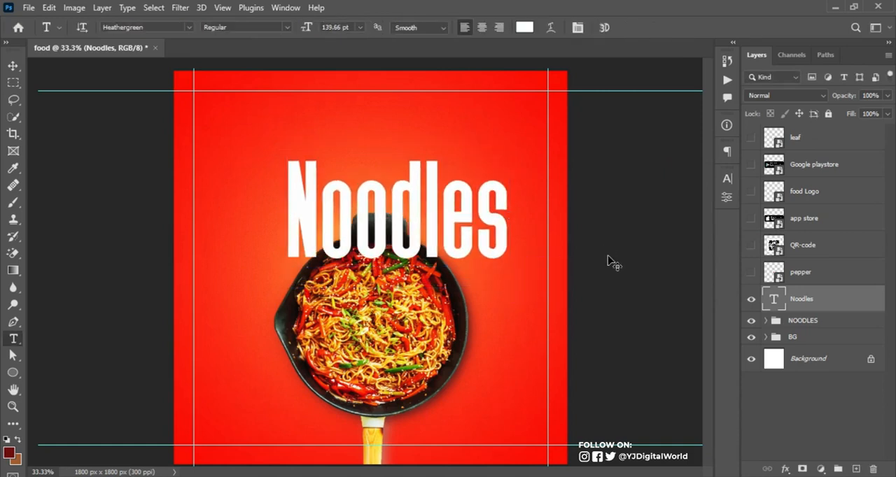
Center the Noodles text horizontally on the canvas and clear the selection
{"action": "key", "text": "ctrl+a"}
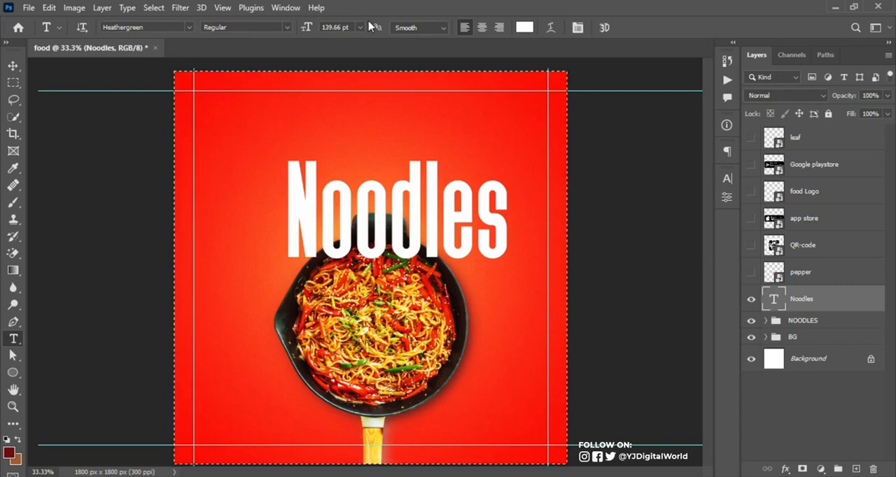
{"action": "key", "text": "v"}
{"action": "left_click", "coordinate": [299, 29]}
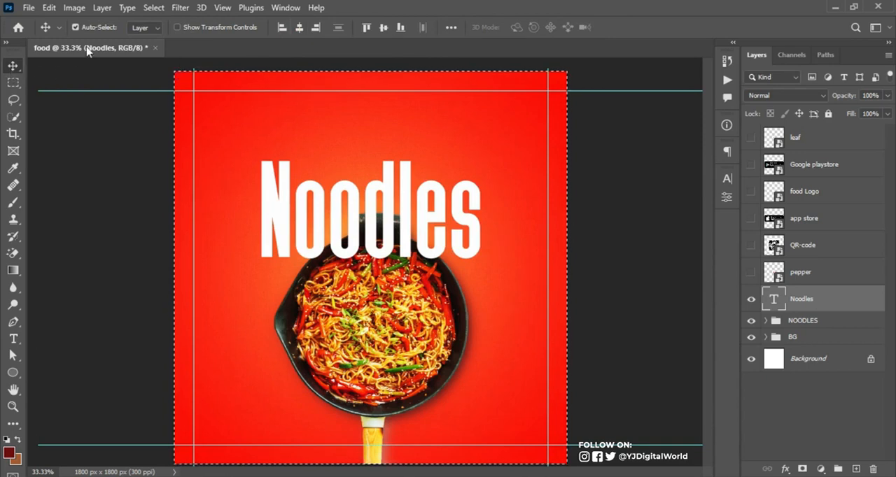
{"action": "left_click", "coordinate": [299, 28]}
{"action": "key", "text": "ctrl+d"}
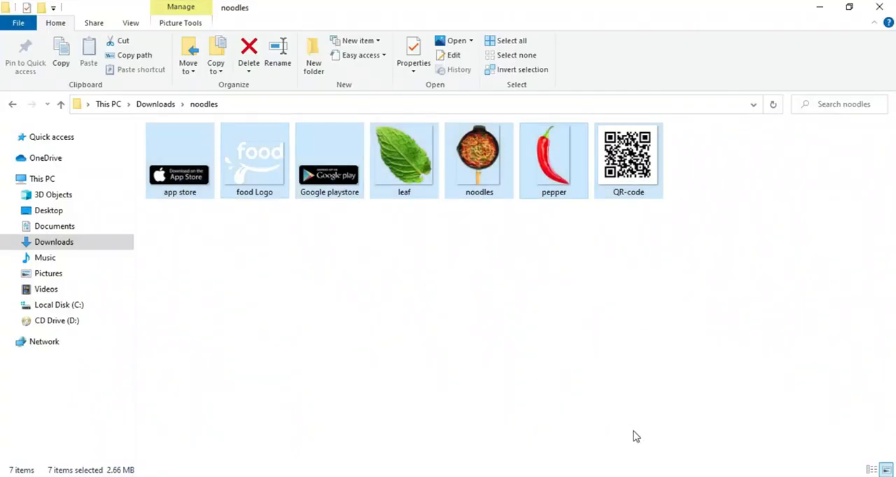
Copy "Taste the difference" from the notes and add it as a new text layer below the Noodles headline
{"action": "left_click", "coordinate": [580, 476]}
{"action": "left_click_drag", "start_coordinate": [599, 133], "coordinate": [709, 144]}
{"action": "key", "text": "ctrl+c"}
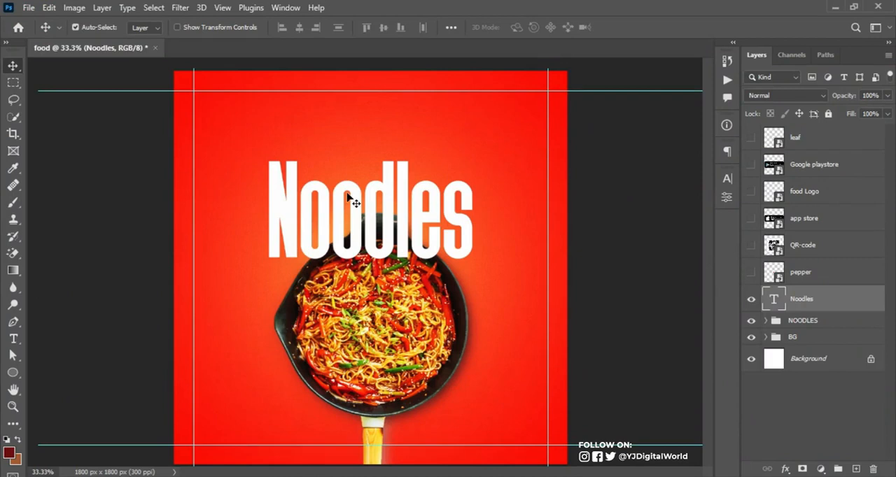
{"action": "key", "text": "t"}
{"action": "left_click", "coordinate": [241, 316]}
{"action": "key", "text": "ctrl+v"}
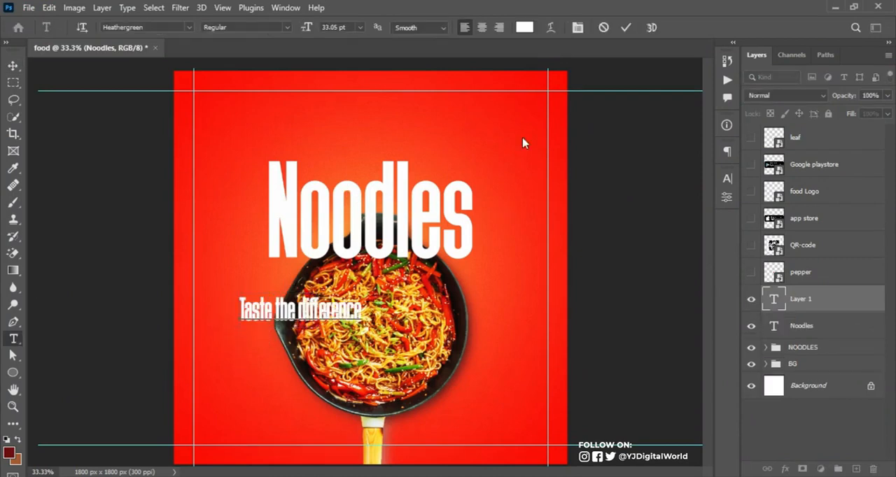
{"action": "left_click", "coordinate": [626, 28]}
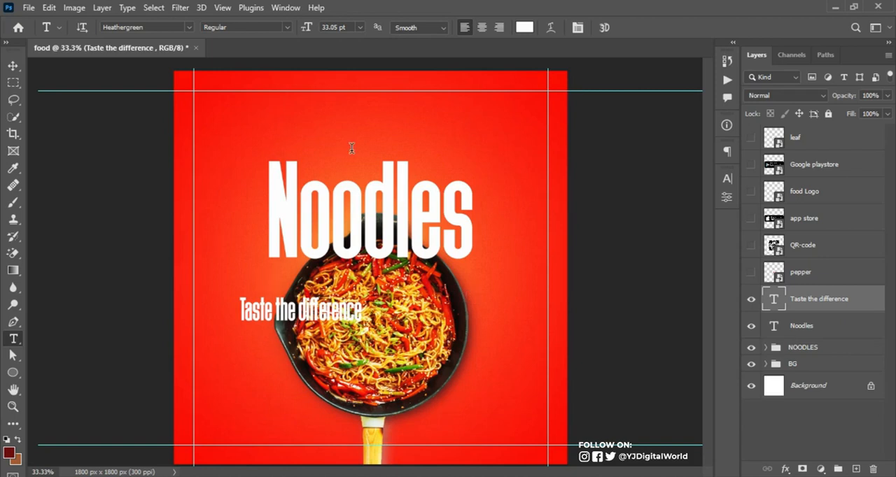
Change the "Taste the difference" text to the Montserrat font in SemiBold
{"action": "left_click", "coordinate": [728, 179]}
{"action": "left_click", "coordinate": [638, 198]}
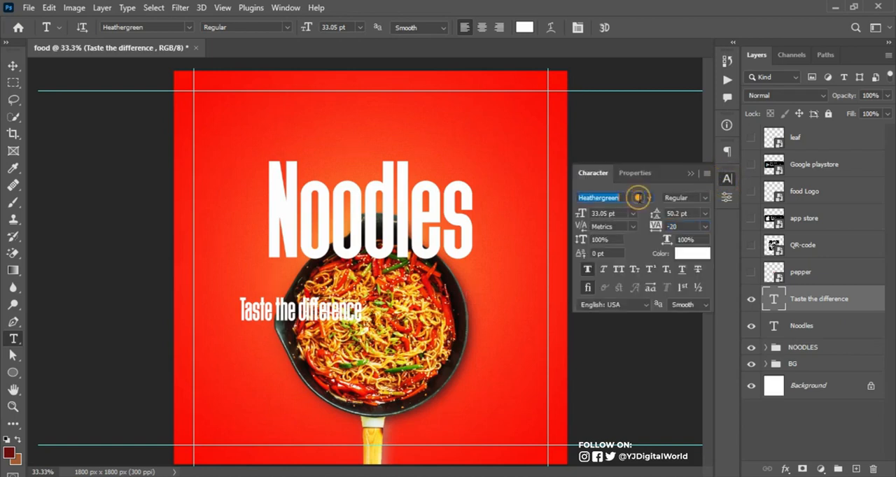
{"action": "left_click", "coordinate": [649, 198]}
{"action": "left_click", "coordinate": [705, 198]}
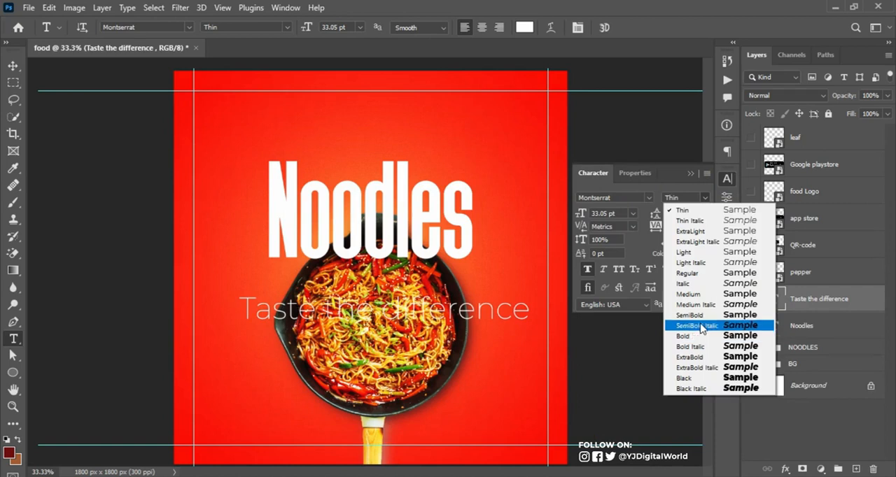
{"action": "left_click", "coordinate": [700, 337]}
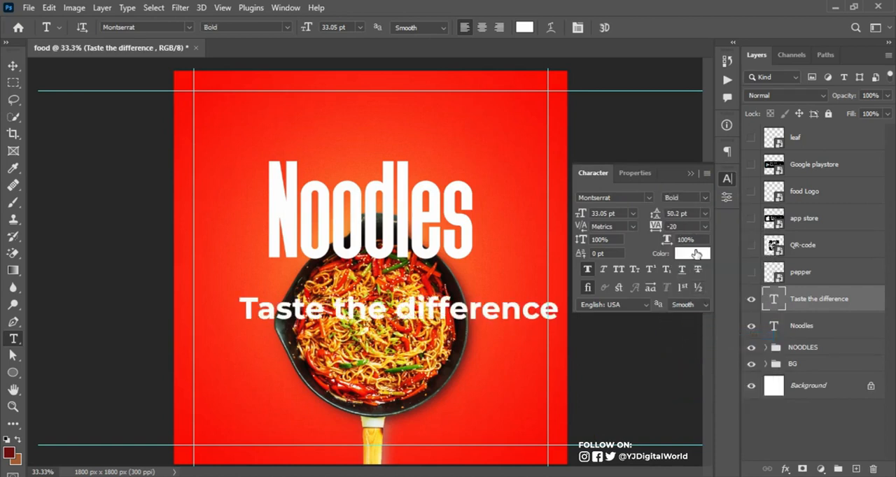
{"action": "left_click", "coordinate": [704, 198]}
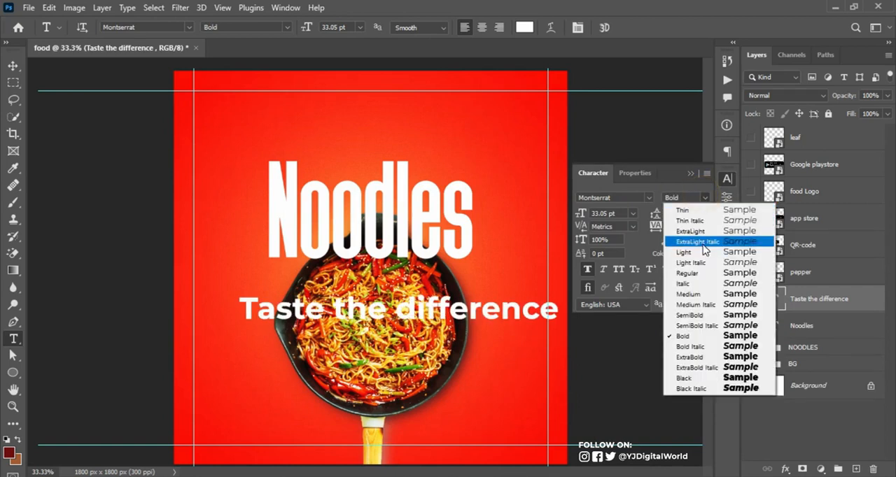
{"action": "left_click", "coordinate": [683, 313]}
{"action": "left_click", "coordinate": [692, 181]}
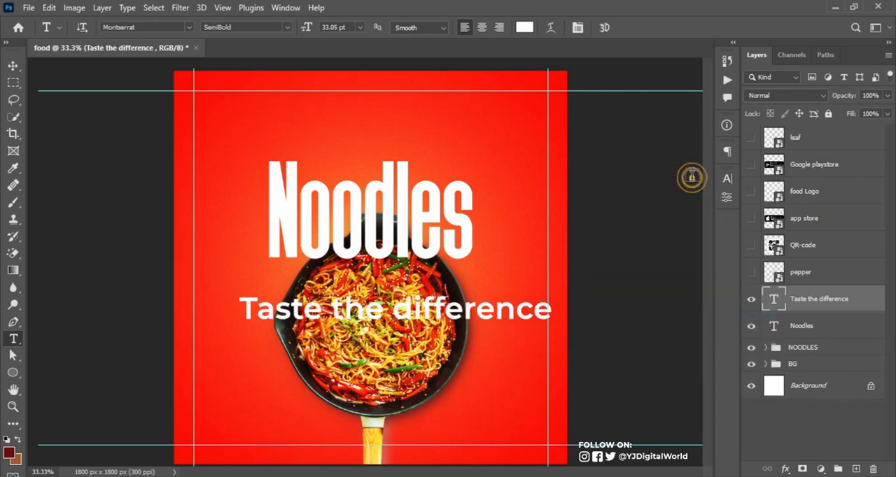
Shrink the tagline to about 10.66 pt and place it just under the right end of the Noodles headline
{"action": "key", "text": "ctrl+t"}
{"action": "left_click_drag", "start_coordinate": [554, 377], "coordinate": [343, 323]}
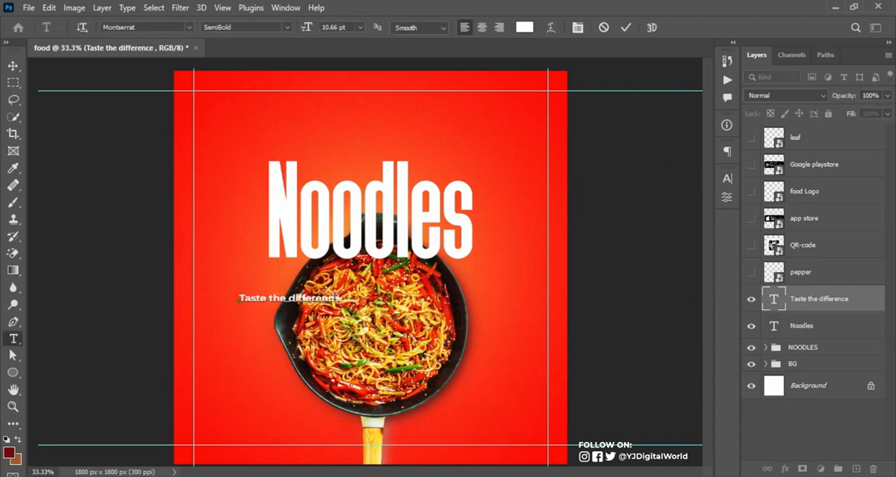
{"action": "key", "text": "ctrl+Return"}
{"action": "left_click", "coordinate": [12, 66]}
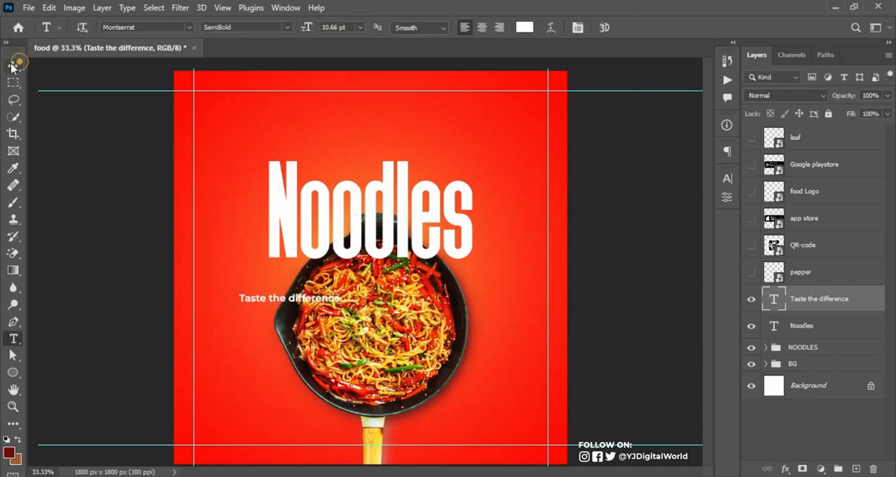
{"action": "left_click_drag", "start_coordinate": [309, 299], "coordinate": [436, 276]}
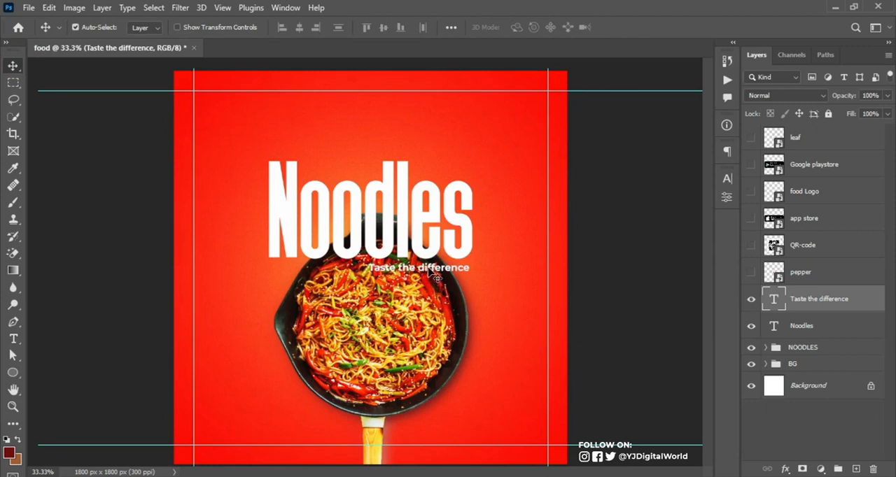
Draw a rectangle about 546 x 84 px just below the tagline
{"action": "right_click", "coordinate": [13, 375]}
{"action": "left_click", "coordinate": [78, 375]}
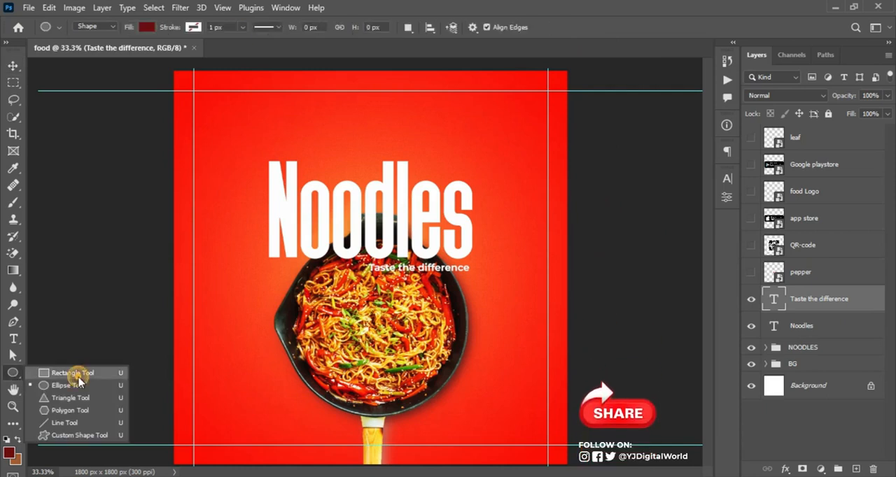
{"action": "left_click_drag", "start_coordinate": [348, 282], "coordinate": [407, 292]}
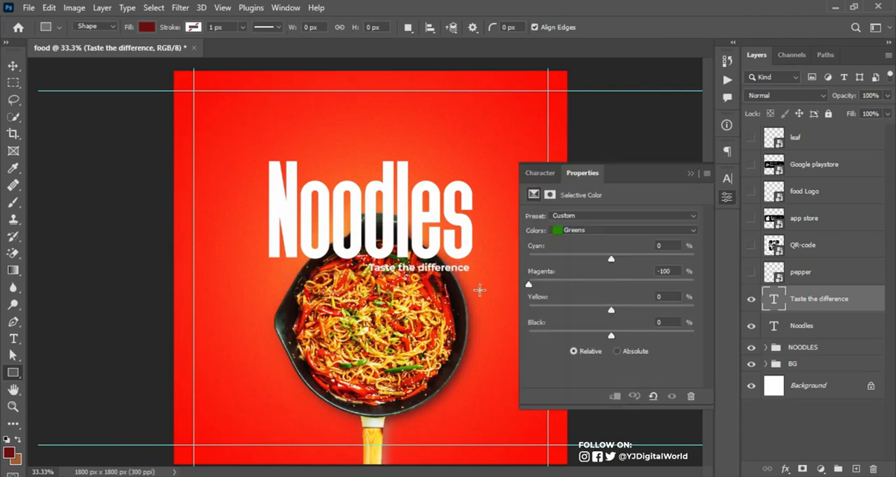
{"action": "left_click", "coordinate": [691, 173]}
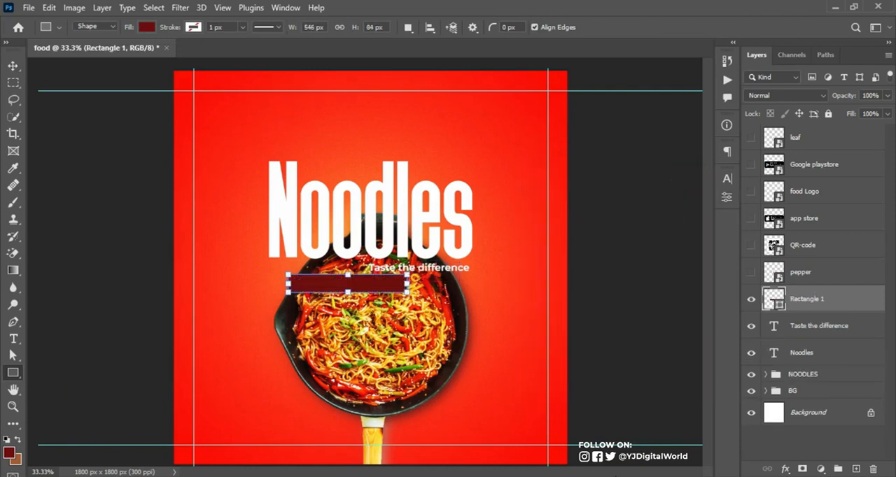
Copy the colour code 368302 from the notes and apply it as the rectangle's fill
{"action": "key", "text": "alt+Tab"}
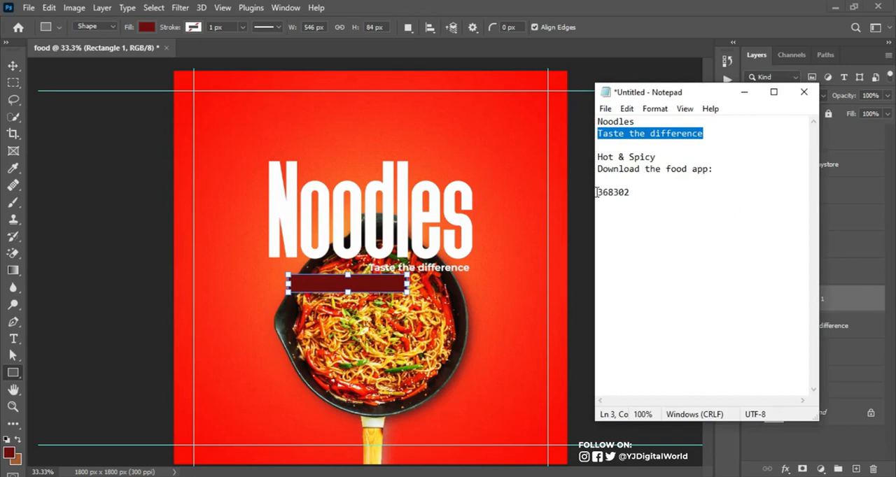
{"action": "left_click_drag", "start_coordinate": [596, 192], "coordinate": [643, 196]}
{"action": "key", "text": "ctrl+c"}
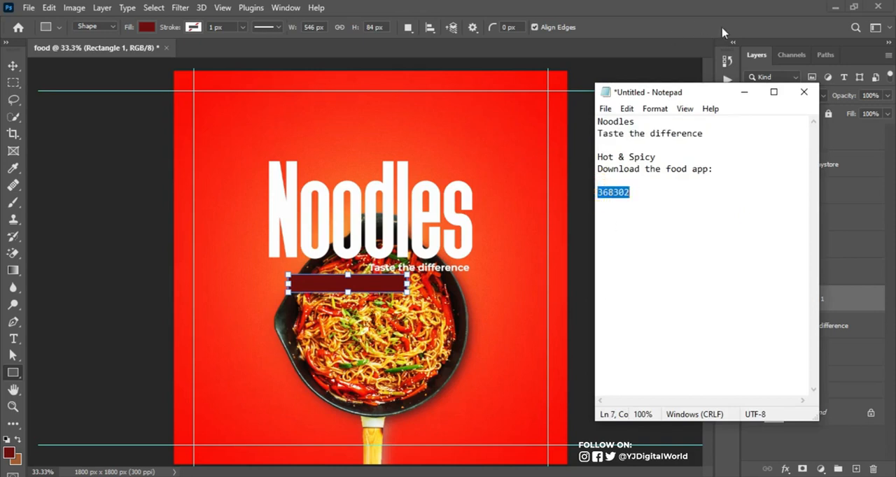
{"action": "left_click", "coordinate": [744, 91]}
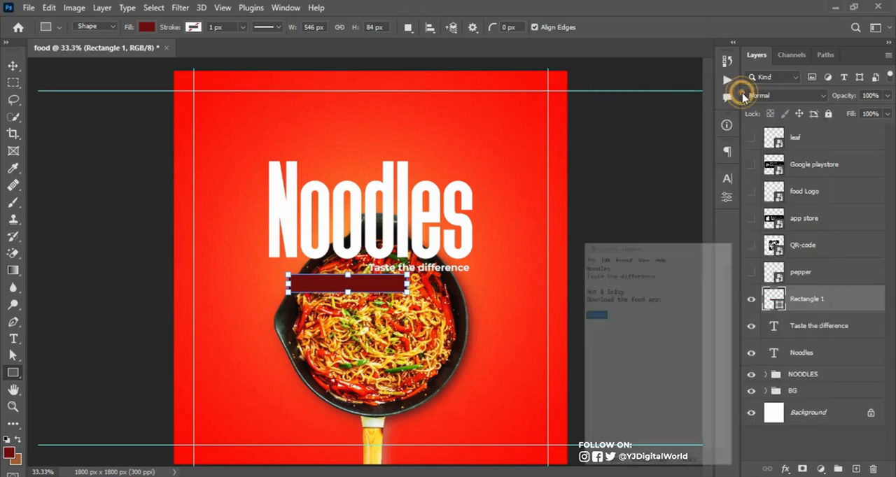
{"action": "double_click", "coordinate": [774, 299]}
{"action": "key", "text": "ctrl+v"}
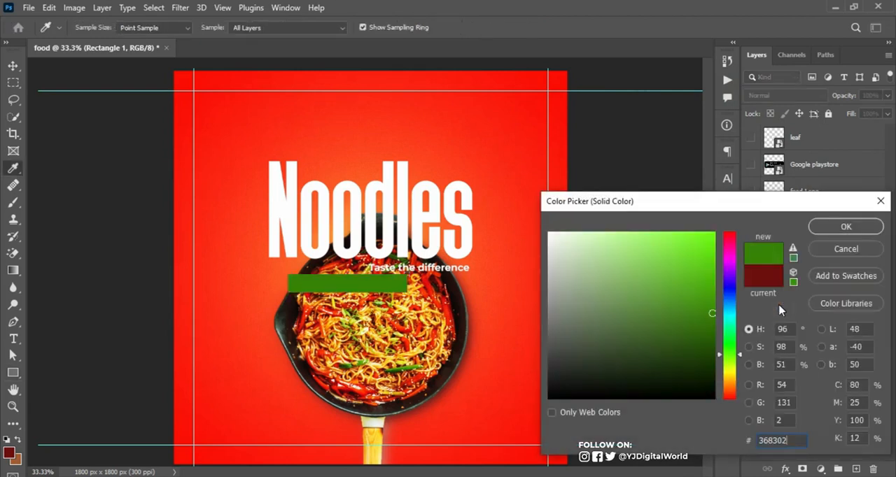
{"action": "left_click", "coordinate": [855, 228]}
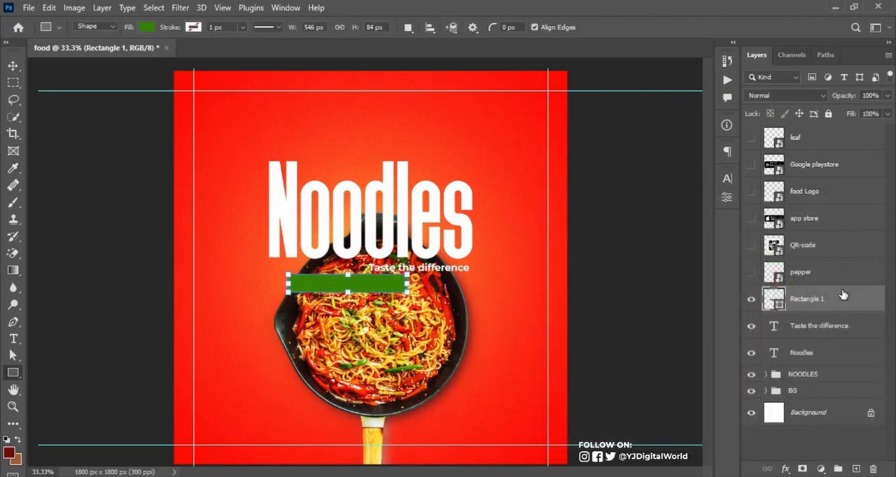
Put the rectangle layer beneath the tagline layer and move it behind the tagline, flush with the headline's right edge
{"action": "left_click_drag", "start_coordinate": [847, 312], "coordinate": [840, 338]}
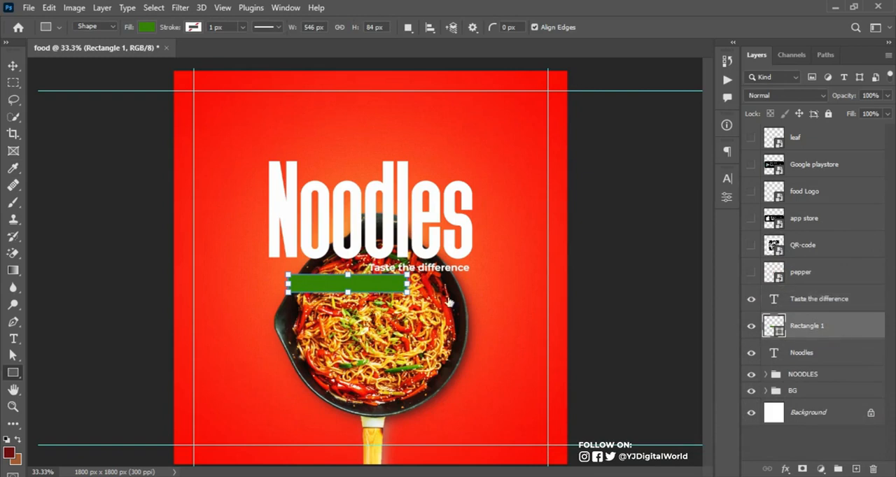
{"action": "left_click", "coordinate": [13, 66]}
{"action": "left_click_drag", "start_coordinate": [370, 284], "coordinate": [434, 274]}
{"action": "key", "text": "Up"}
{"action": "key", "text": "Up"}
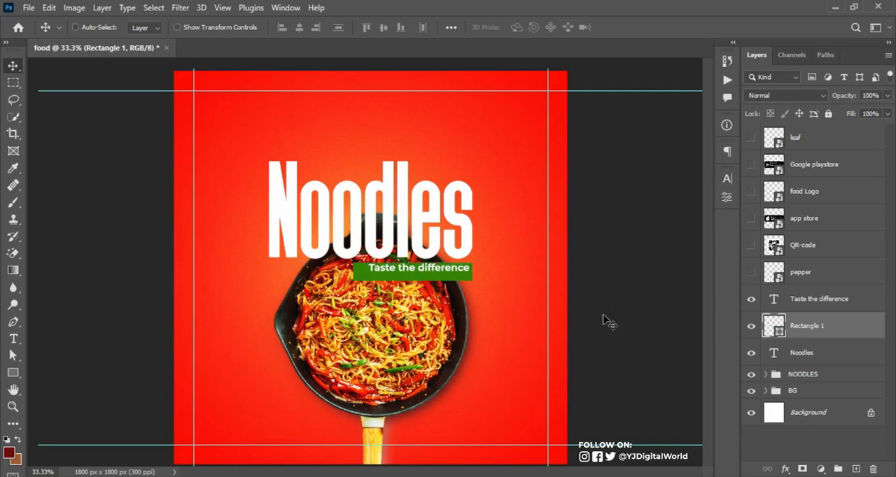
Narrow the green rectangle from its left side so it fits the tagline more closely
{"action": "key", "text": "ctrl+t"}
{"action": "left_click_drag", "start_coordinate": [352, 270], "coordinate": [364, 276]}
{"action": "key", "text": "Return"}
Centre the tagline text horizontally and vertically within the green rectangle, then clear the selection
{"action": "key", "text": "ctrl"}
{"action": "key", "text": "ctrl"}
{"action": "key", "text": "ctrl"}
{"action": "left_click", "coordinate": [779, 335], "text": "ctrl"}
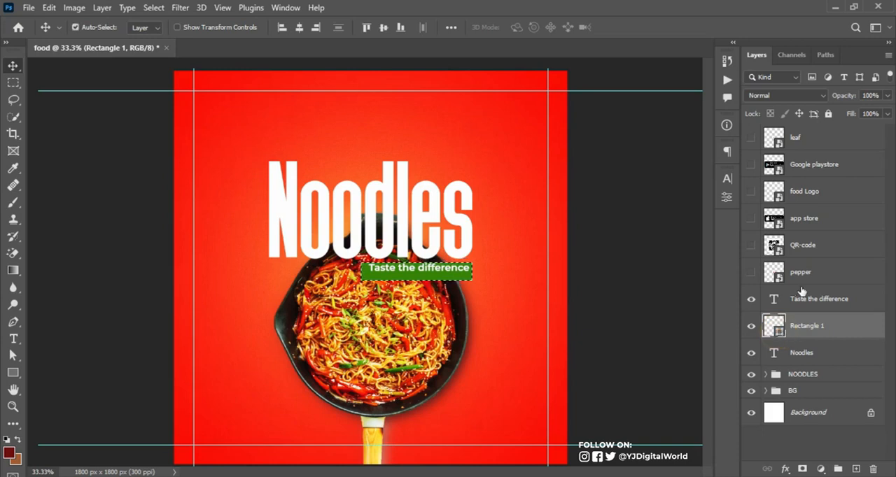
{"action": "left_click", "coordinate": [797, 300]}
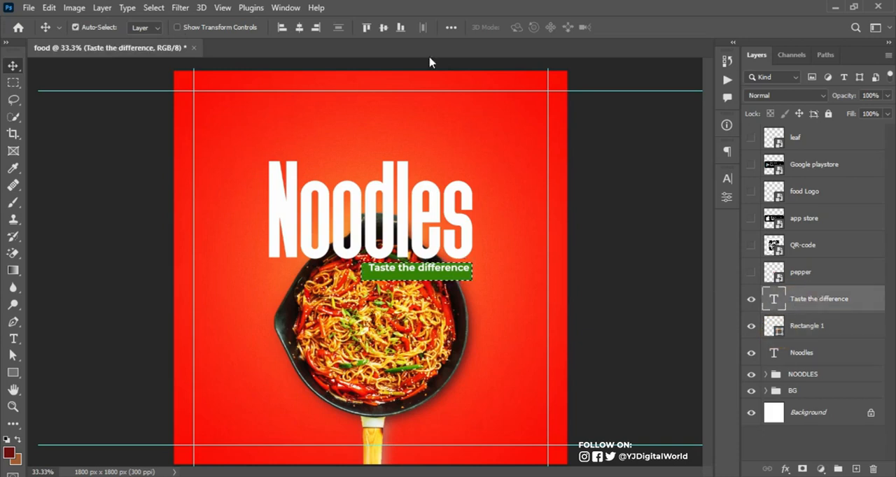
{"action": "left_click", "coordinate": [298, 28]}
{"action": "left_click", "coordinate": [383, 28]}
{"action": "left_click", "coordinate": [382, 28]}
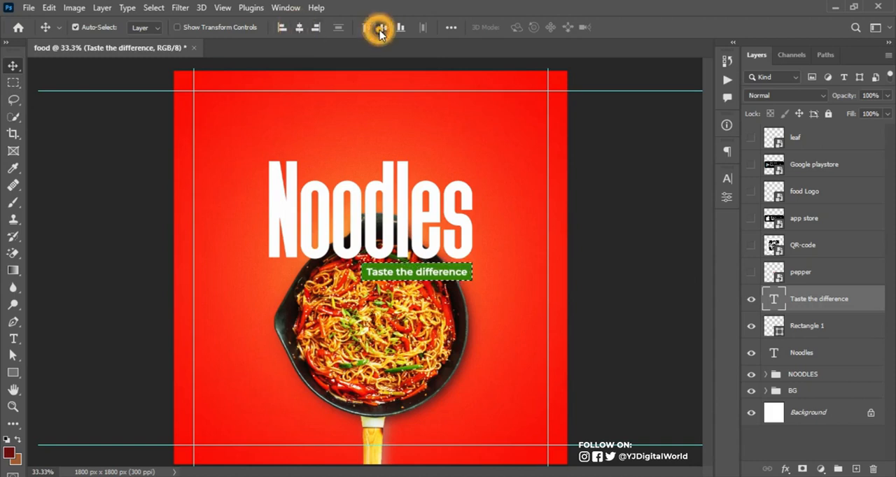
{"action": "key", "text": "ctrl+d"}
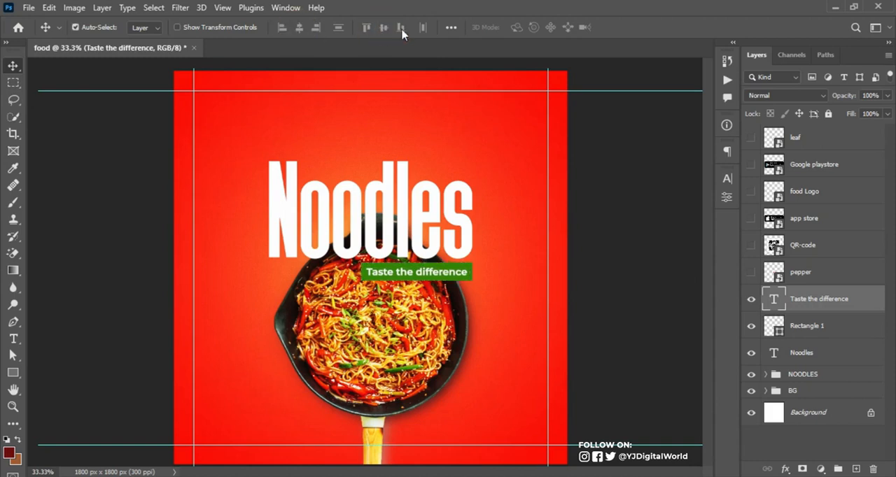
Scale the tagline and its green rectangle down together, keeping their right edge flush with the headline
{"action": "left_click", "coordinate": [808, 327], "text": "ctrl"}
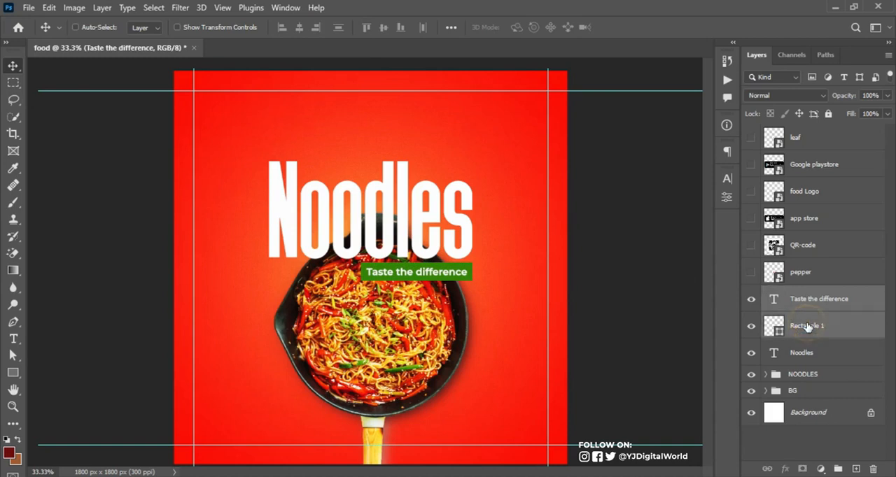
{"action": "key", "text": "ctrl+t"}
{"action": "left_click_drag", "start_coordinate": [362, 279], "coordinate": [380, 276]}
{"action": "key", "text": "Return"}
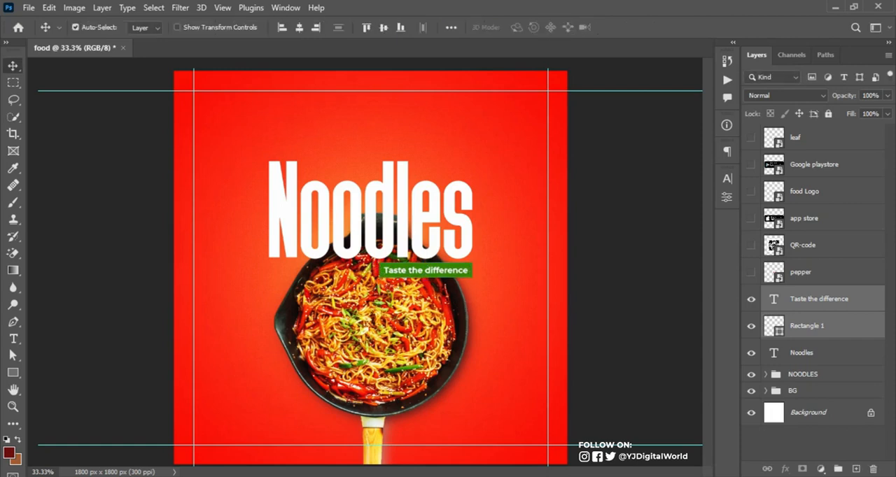
Copy "Hot & Spicy" from the notes into a new text layer and move that layer directly above the tagline layer
{"action": "key", "text": "alt+Tab"}
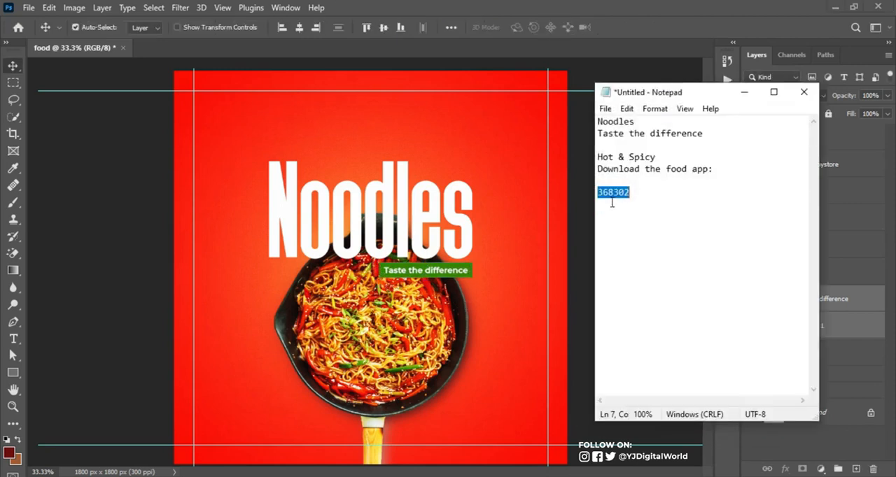
{"action": "left_click_drag", "start_coordinate": [599, 157], "coordinate": [662, 153]}
{"action": "key", "text": "ctrl+c"}
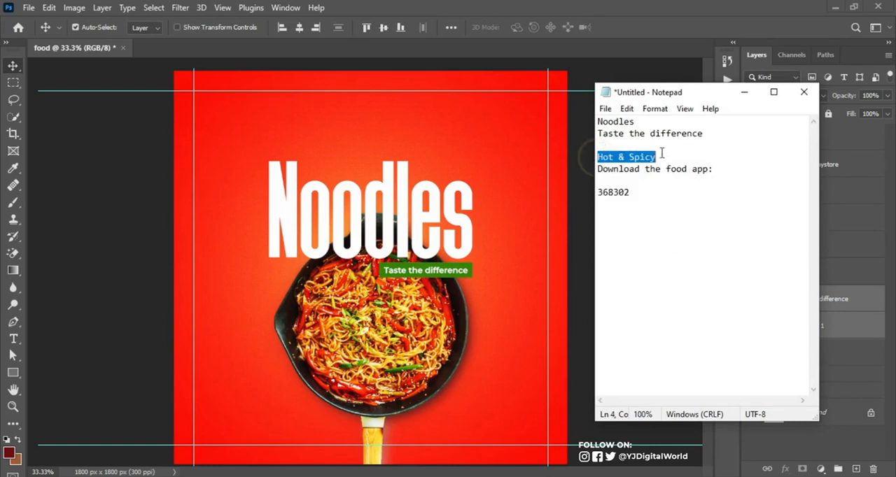
{"action": "left_click", "coordinate": [749, 93]}
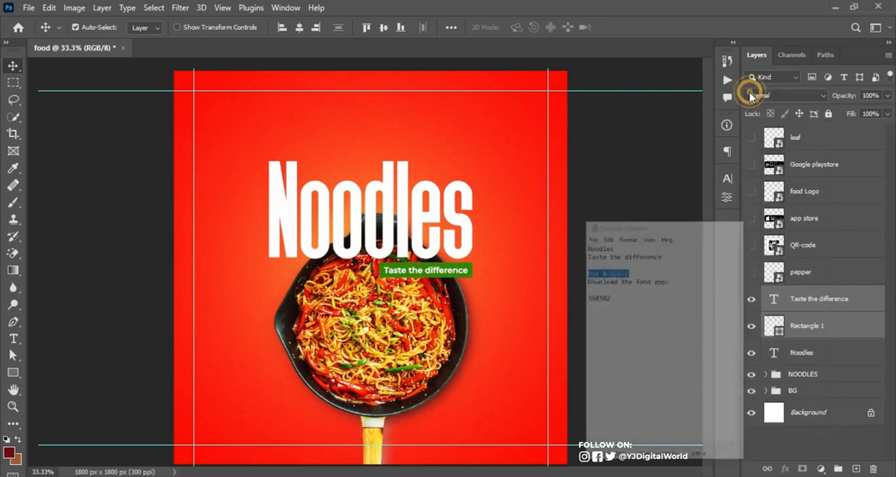
{"action": "left_click", "coordinate": [217, 371]}
{"action": "key", "text": "t"}
{"action": "left_click", "coordinate": [214, 372]}
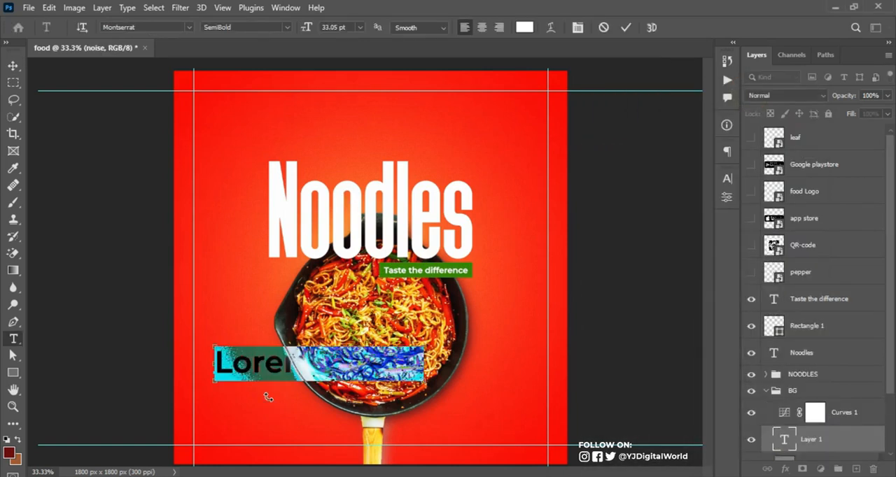
{"action": "key", "text": "ctrl+v"}
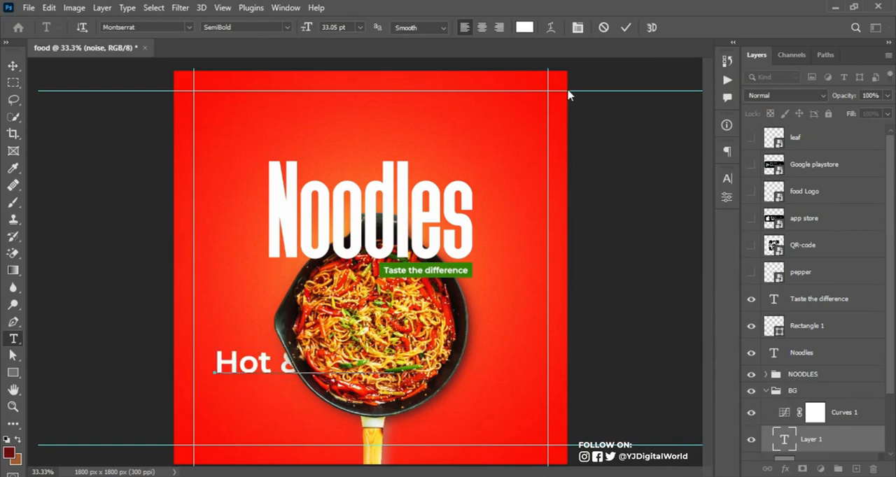
{"action": "left_click", "coordinate": [625, 27]}
{"action": "left_click_drag", "start_coordinate": [848, 437], "coordinate": [838, 290]}
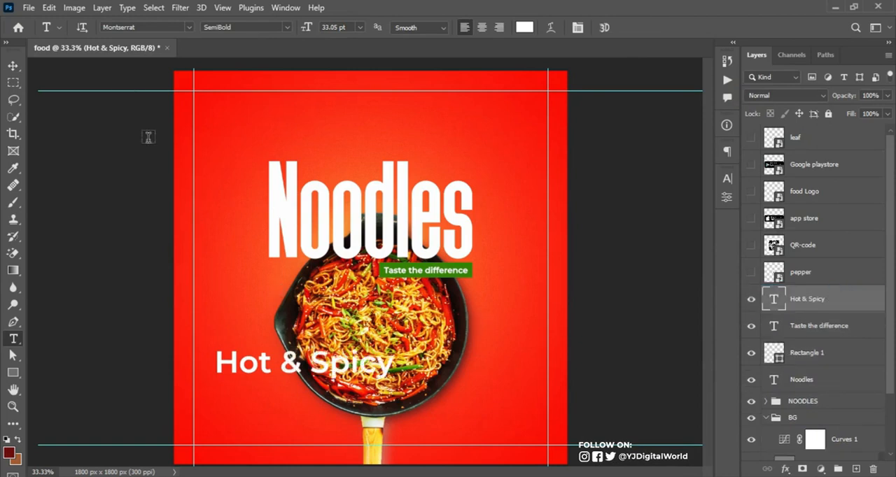
Scale the Hot & Spicy text down to 13.35 pt and fit it above the two o's of the headline, between N and d
{"action": "key", "text": "ctrl+t"}
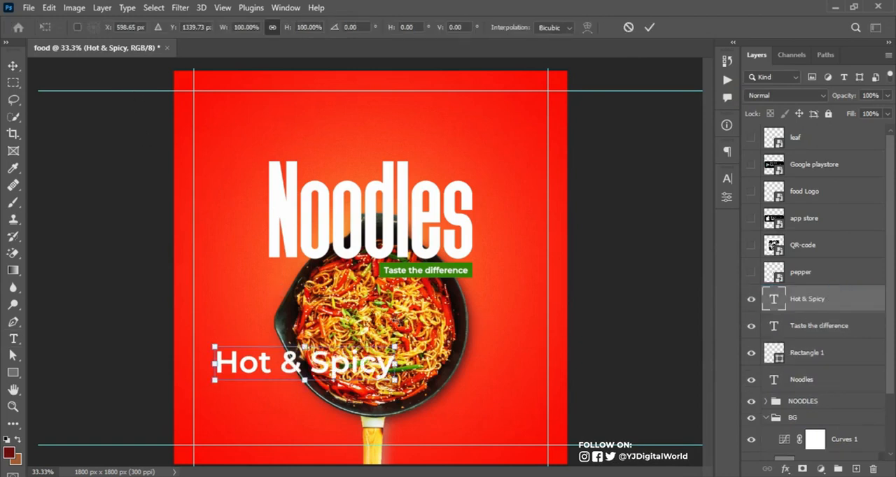
{"action": "left_click_drag", "start_coordinate": [395, 347], "coordinate": [375, 173]}
{"action": "key", "text": "Return"}
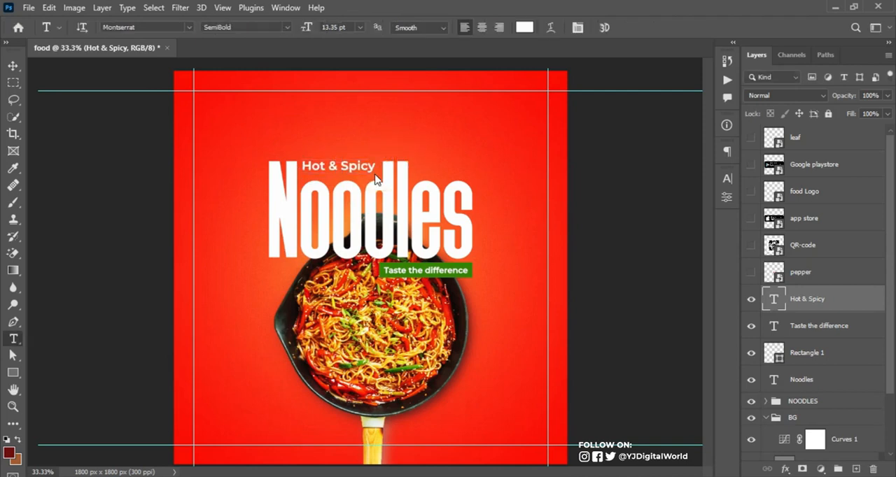
{"action": "key", "text": "v"}
{"action": "key", "text": "Down"}
{"action": "key", "text": "Down"}
{"action": "key", "text": "Down"}
{"action": "key", "text": "Down"}
{"action": "key", "text": "Right"}
{"action": "key", "text": "Right"}
{"action": "key", "text": "Right"}
{"action": "key", "text": "Down"}
{"action": "key", "text": "Down"}
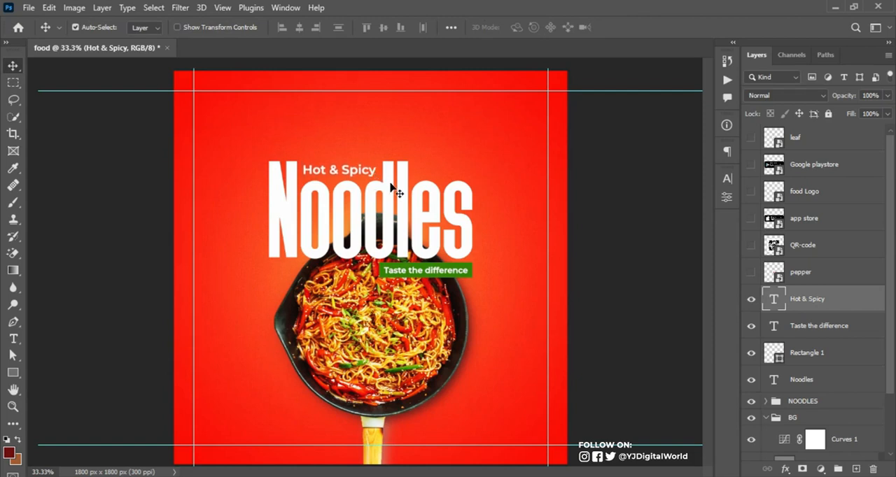
Duplicate the Noodles text layer and set the original layer's fill to 0%
{"action": "left_click", "coordinate": [387, 186]}
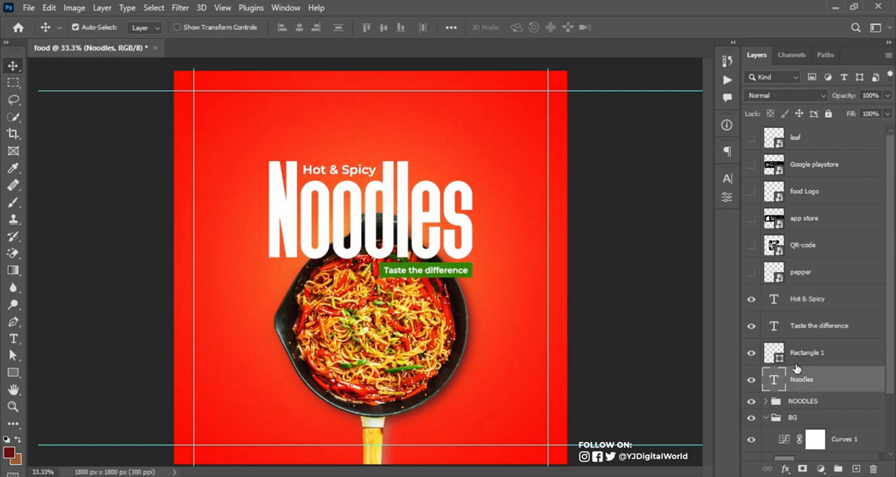
{"action": "left_click", "coordinate": [751, 380]}
{"action": "left_click", "coordinate": [751, 380]}
{"action": "key", "text": "ctrl+j"}
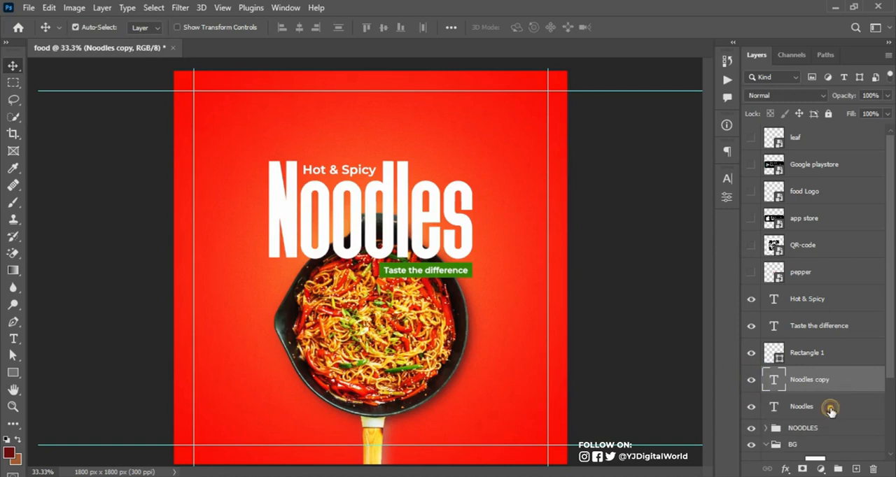
{"action": "left_click", "coordinate": [827, 410]}
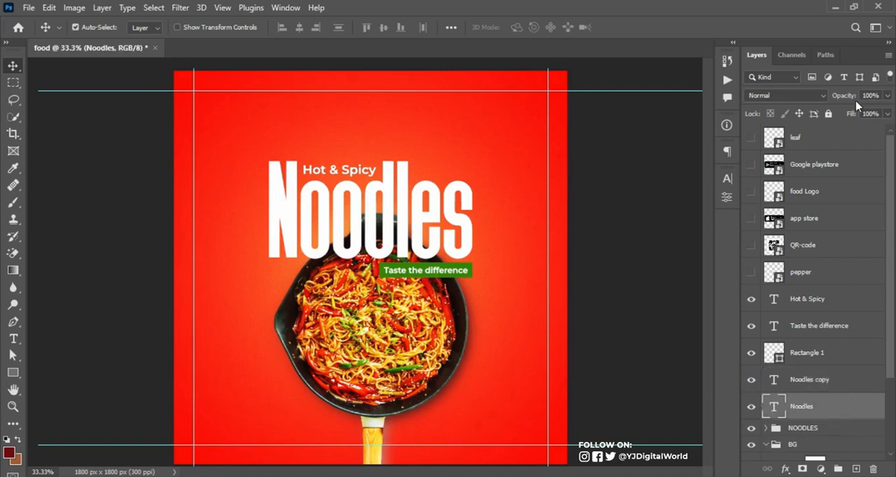
{"action": "left_click_drag", "start_coordinate": [853, 113], "coordinate": [751, 128]}
Add a 2 px centred white stroke at 63% opacity to the original Noodles layer
{"action": "left_click", "coordinate": [842, 413]}
{"action": "left_click", "coordinate": [412, 218]}
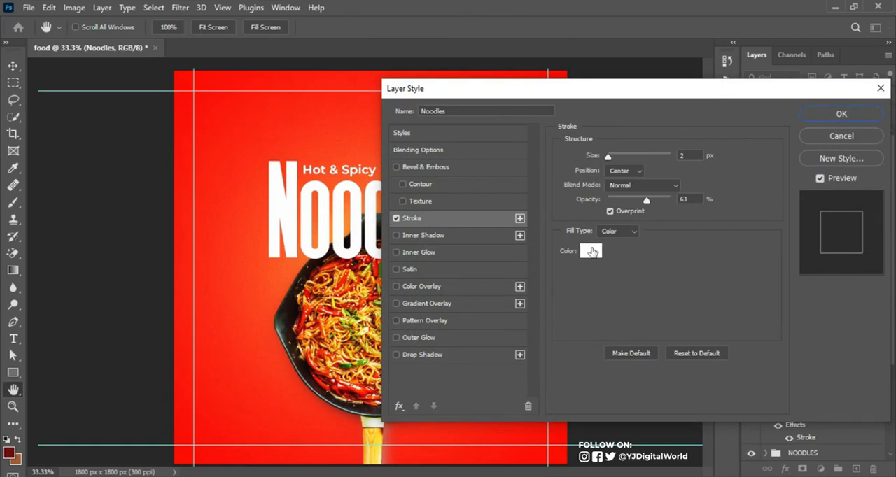
{"action": "left_click", "coordinate": [594, 256]}
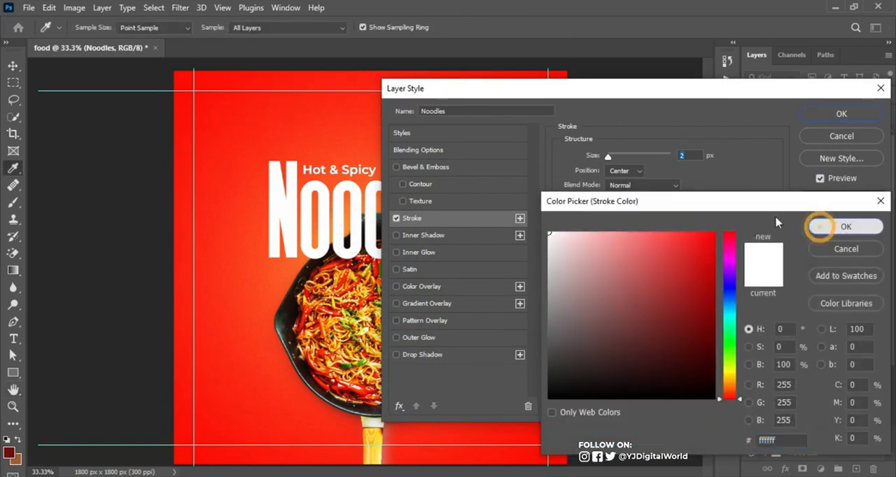
{"action": "left_click", "coordinate": [818, 228]}
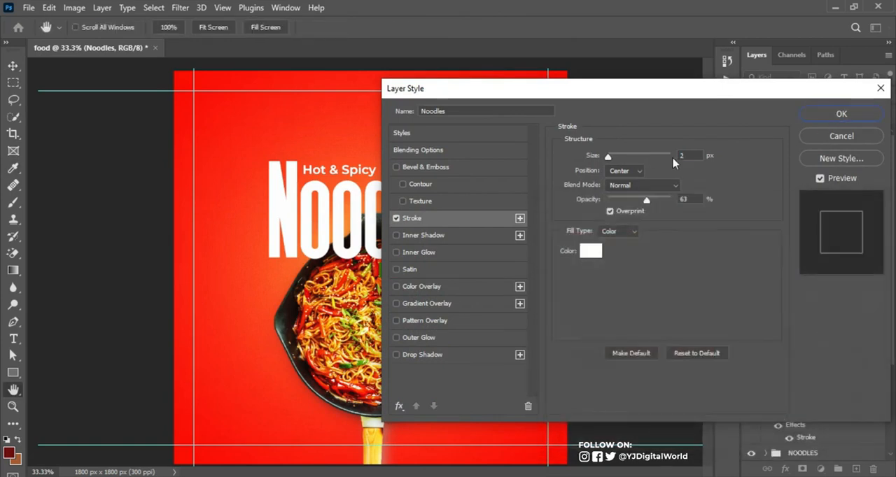
{"action": "left_click", "coordinate": [833, 115]}
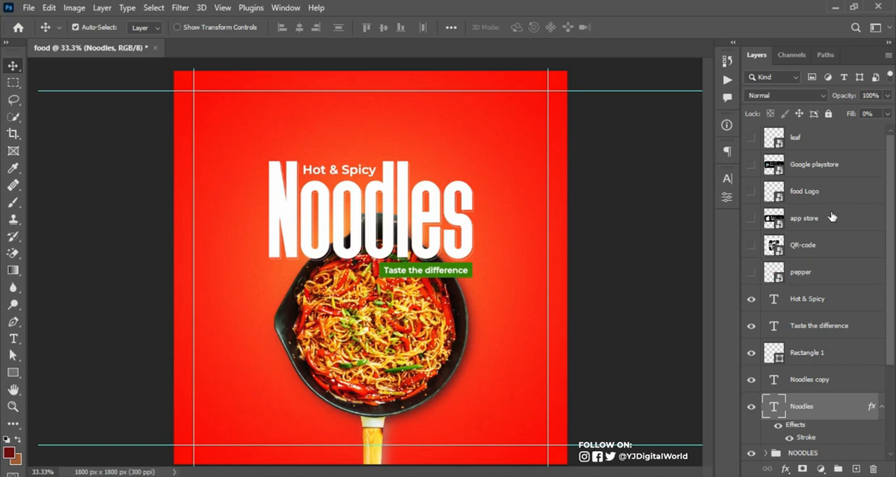
Show the food Logo layer directly above the Hot & Spicy layer and place the logo centred above the headline
{"action": "left_click", "coordinate": [751, 191]}
{"action": "left_click_drag", "start_coordinate": [840, 192], "coordinate": [835, 286]}
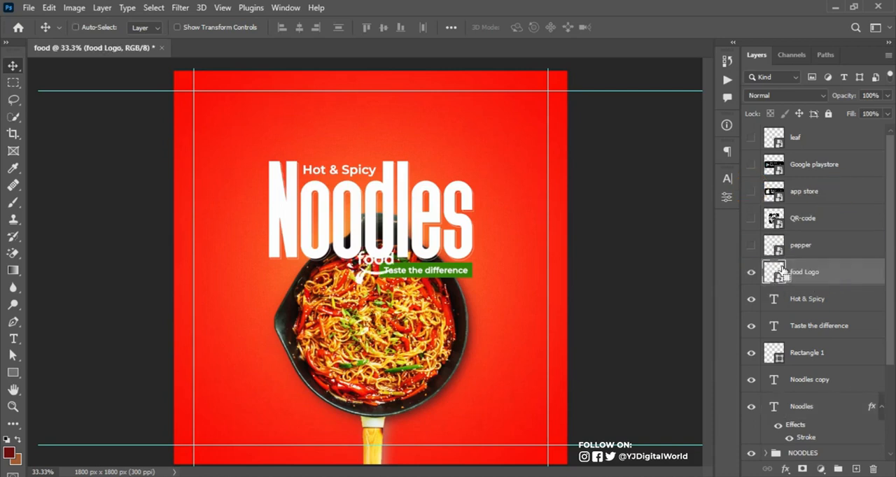
{"action": "key", "text": "ctrl+t"}
{"action": "left_click_drag", "start_coordinate": [396, 279], "coordinate": [389, 135]}
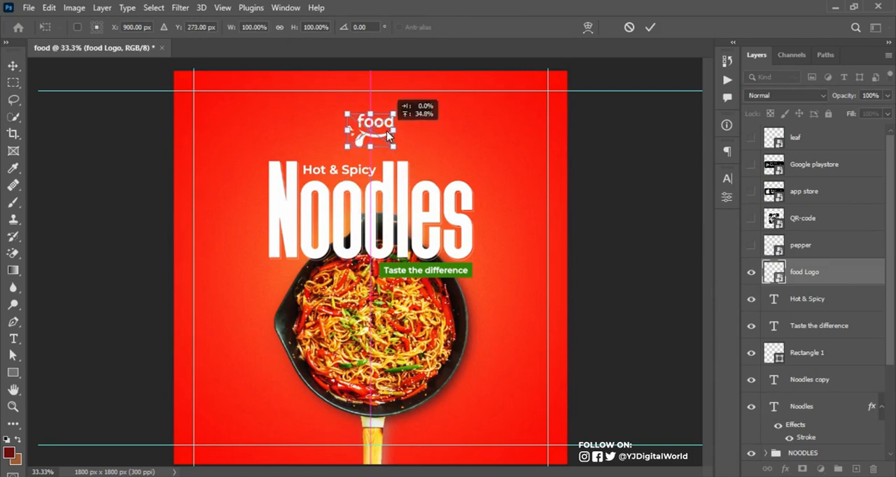
{"action": "key", "text": "Return"}
{"action": "key", "text": "Up"}
{"action": "key", "text": "Up"}
{"action": "key", "text": "Up"}
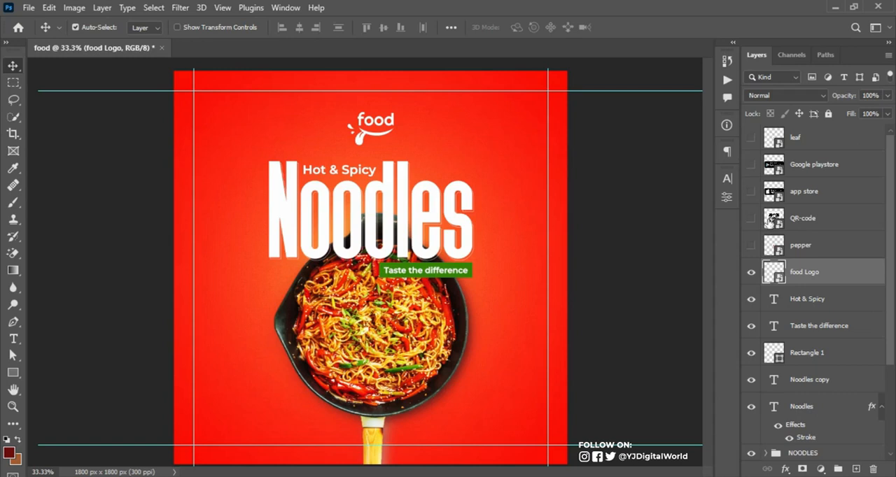
Move the QR-code layer directly above the food Logo layer and make it visible
{"action": "left_click_drag", "start_coordinate": [817, 225], "coordinate": [761, 250]}
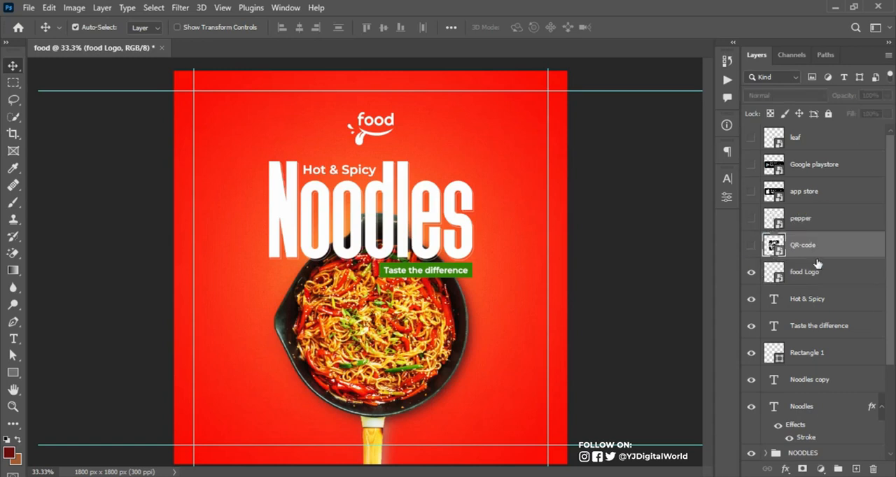
{"action": "left_click", "coordinate": [752, 246]}
{"action": "left_click", "coordinate": [867, 250]}
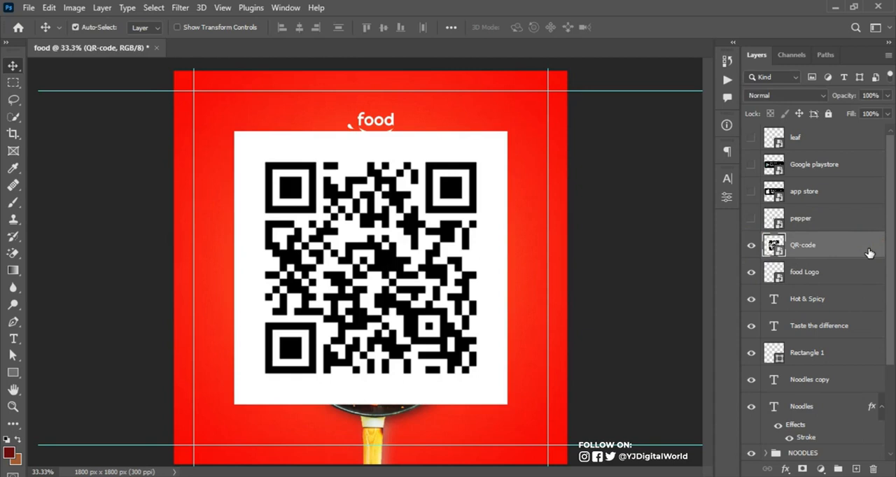
Scale the QR code to 9.64% and fit it into the flyer's lower-left corner against the margin guides
{"action": "key", "text": "ctrl+t"}
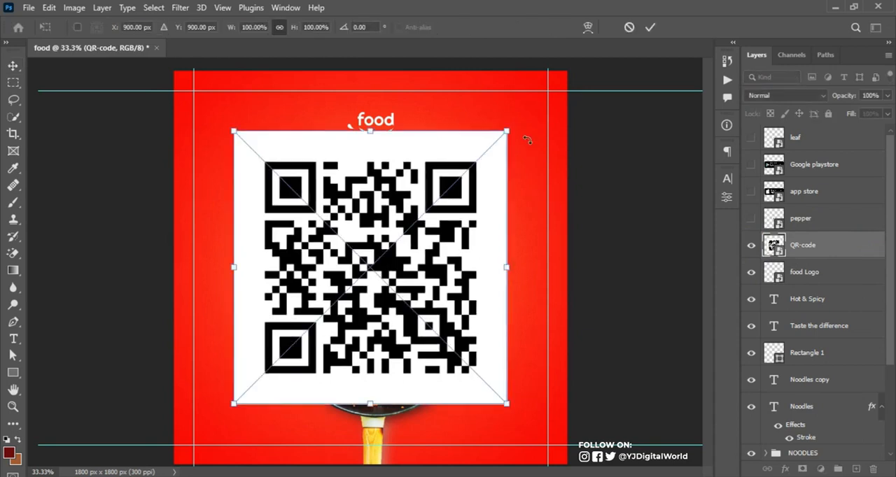
{"action": "left_click_drag", "start_coordinate": [508, 130], "coordinate": [257, 382]}
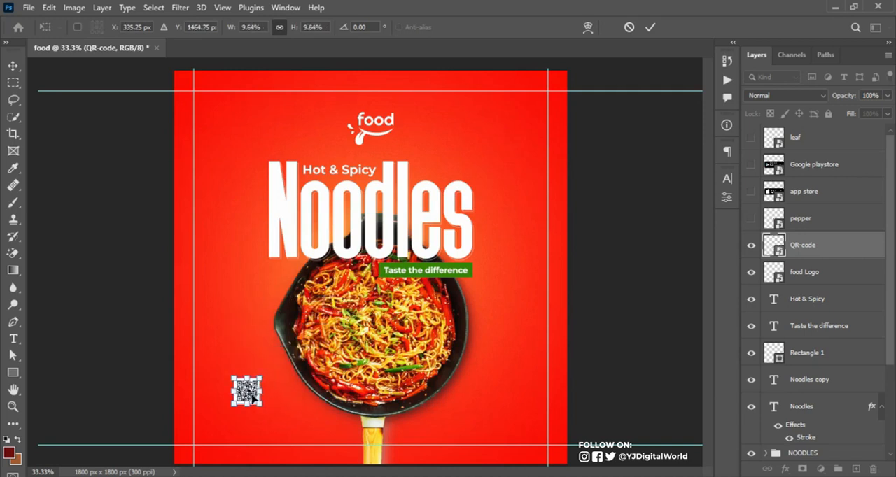
{"action": "left_click_drag", "start_coordinate": [240, 418], "coordinate": [210, 439]}
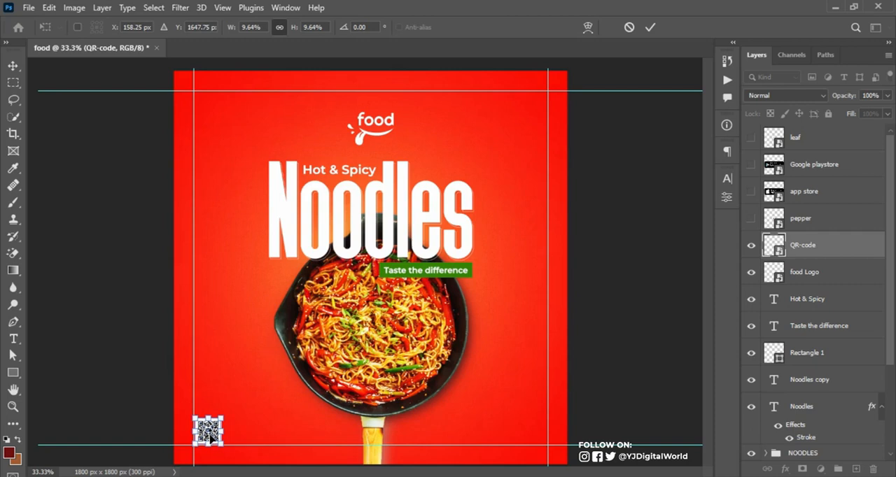
{"action": "key", "text": "Return"}
{"action": "key", "text": "Left"}
{"action": "key", "text": "Left"}
{"action": "key", "text": "Down"}
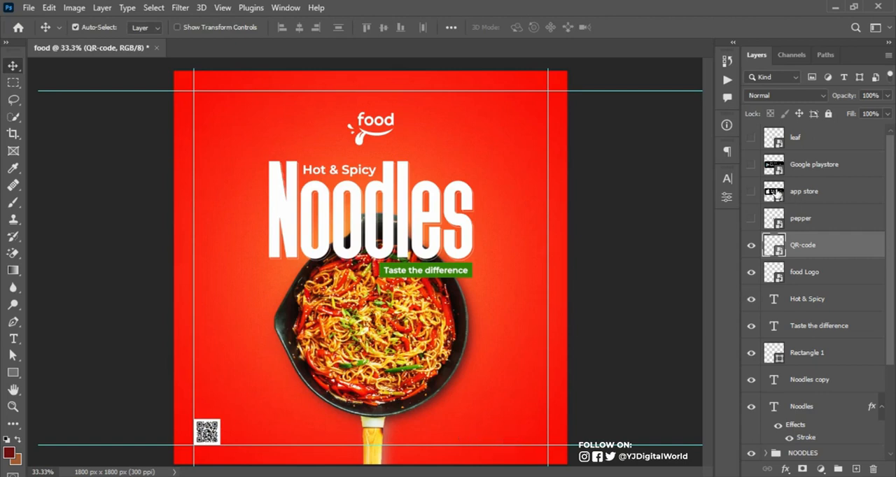
Show the app store and Google playstore badge layers and move both directly above the QR-code layer
{"action": "left_click", "coordinate": [751, 195]}
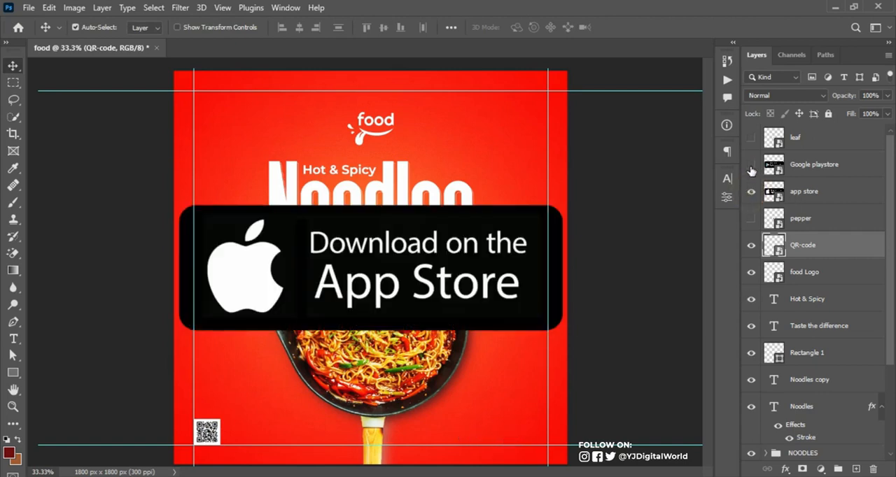
{"action": "left_click", "coordinate": [751, 166]}
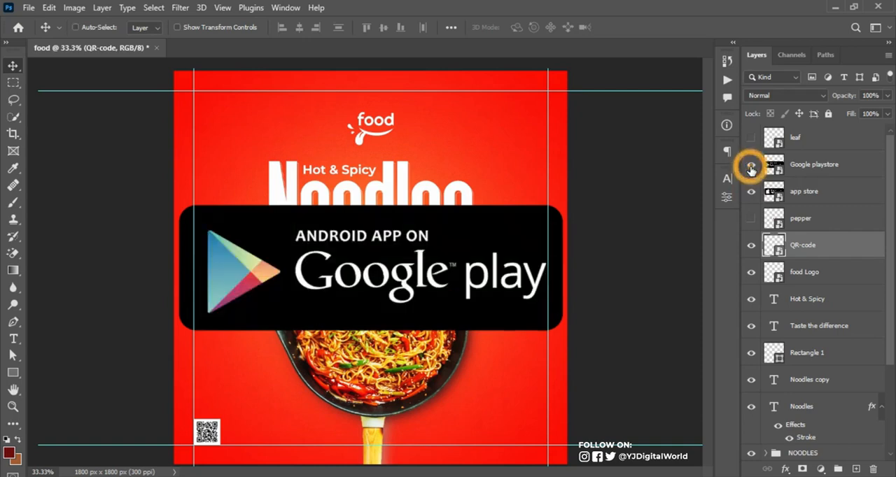
{"action": "left_click", "coordinate": [835, 192]}
{"action": "left_click", "coordinate": [837, 169], "text": "shift"}
{"action": "left_click_drag", "start_coordinate": [837, 174], "coordinate": [826, 238]}
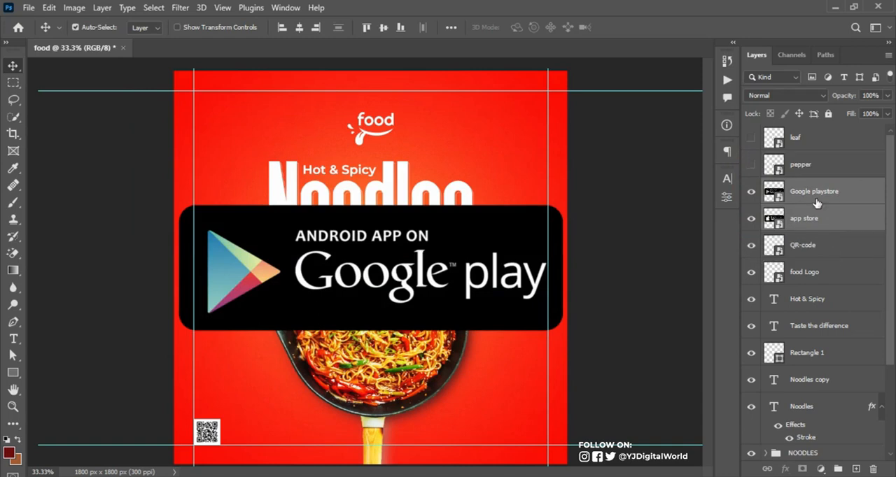
Scale down both store badges and place them side by side in the flyer's lower-right corner against the margin guides
{"action": "key", "text": "ctrl+t"}
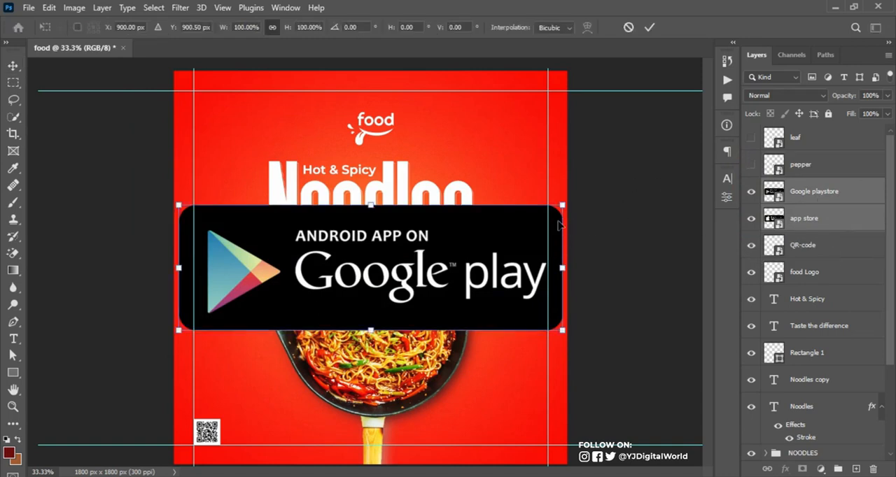
{"action": "left_click_drag", "start_coordinate": [564, 206], "coordinate": [469, 437]}
{"action": "key", "text": "Return"}
{"action": "left_click", "coordinate": [814, 220]}
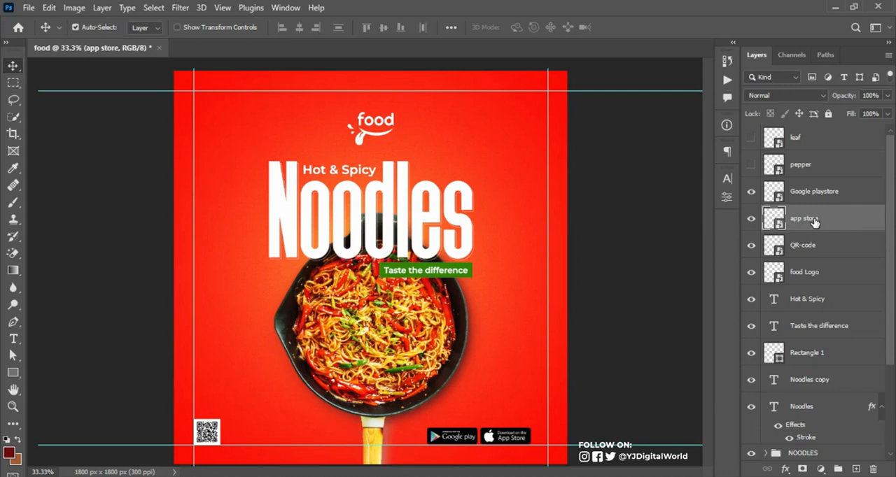
{"action": "left_click", "coordinate": [835, 196], "text": "shift"}
{"action": "key", "text": "ctrl+t"}
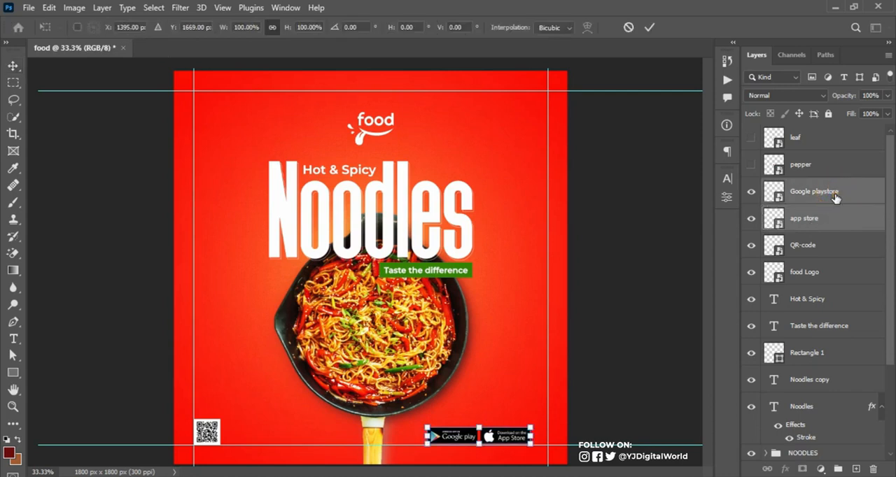
{"action": "left_click_drag", "start_coordinate": [505, 437], "coordinate": [525, 441]}
{"action": "key", "text": "Return"}
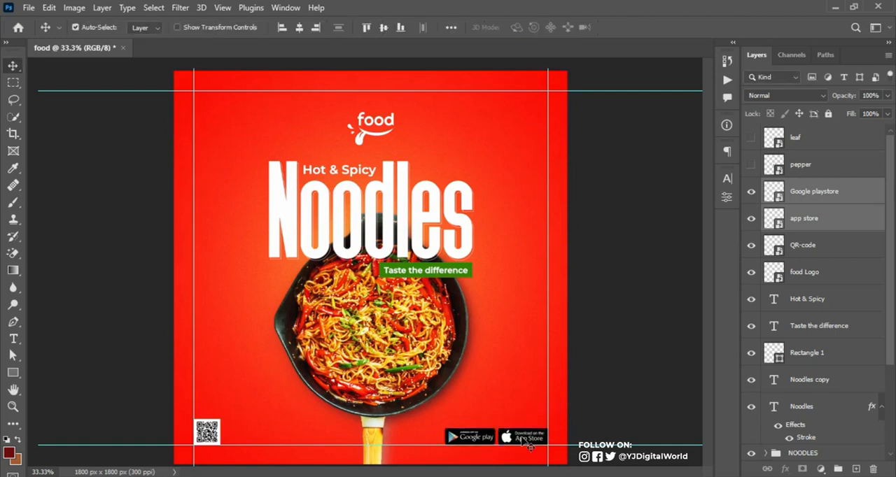
Copy "Download the food app:" from the Notepad file and insert it as a text layer above the store badges
{"action": "key", "text": "alt+Tab"}
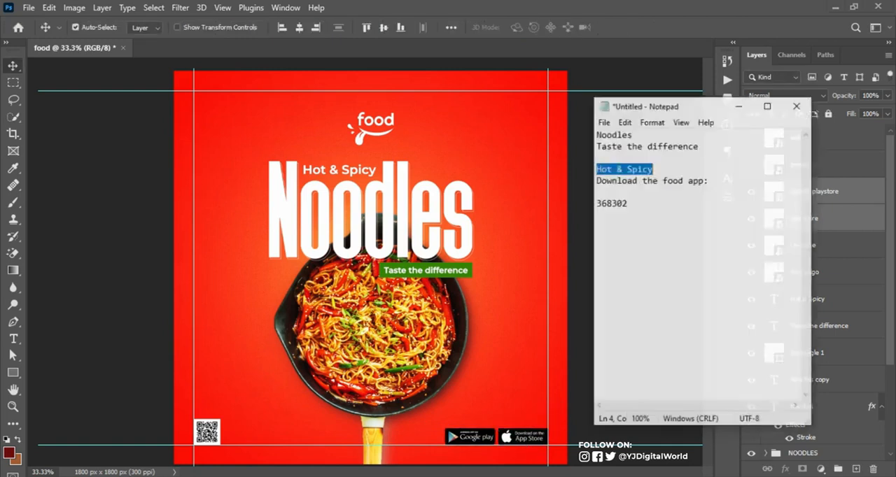
{"action": "left_click_drag", "start_coordinate": [598, 168], "coordinate": [720, 171]}
{"action": "key", "text": "ctrl+c"}
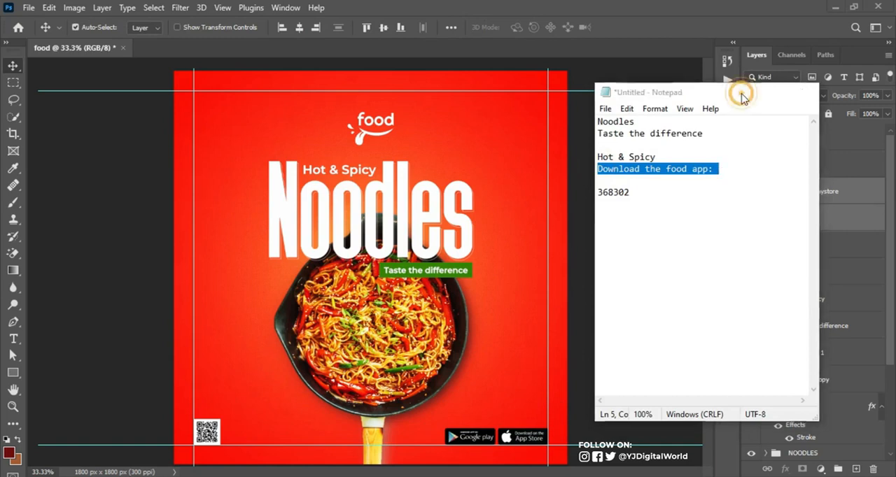
{"action": "left_click", "coordinate": [744, 92]}
{"action": "left_click", "coordinate": [13, 339]}
{"action": "left_click", "coordinate": [494, 401]}
{"action": "key", "text": "ctrl+v"}
{"action": "left_click", "coordinate": [625, 28]}
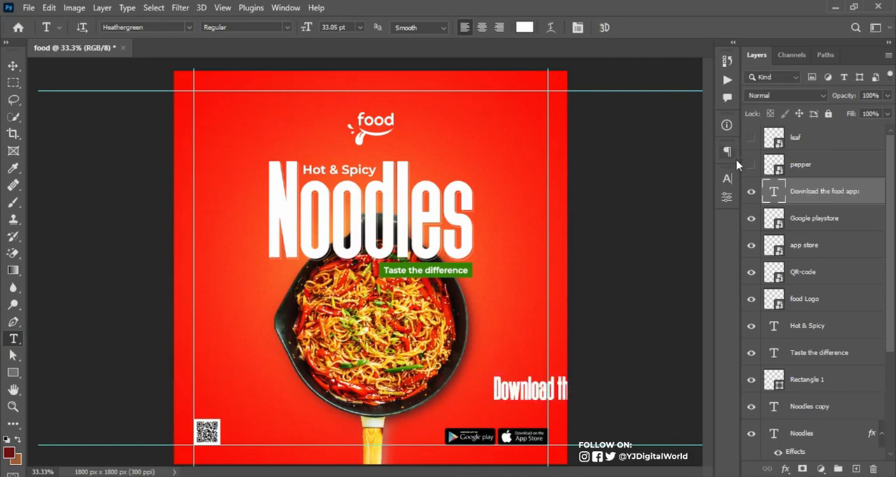
Set the font of the "Download the food app:" text to Montserrat SemiBold
{"action": "left_click", "coordinate": [728, 182]}
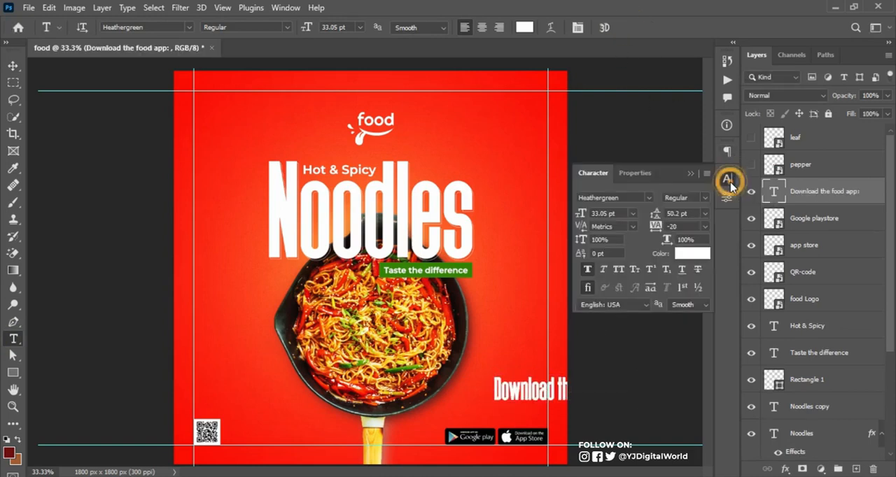
{"action": "left_click", "coordinate": [632, 197]}
{"action": "type", "text": "Montserrat"}
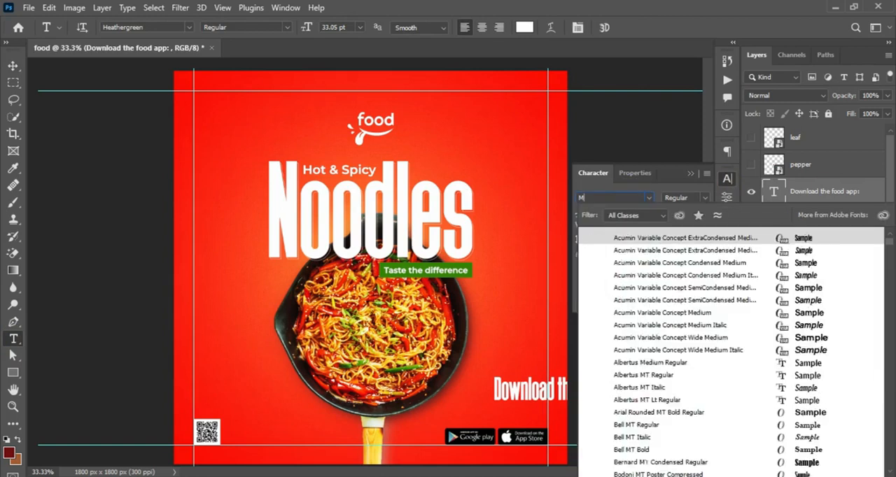
{"action": "key", "text": "Return"}
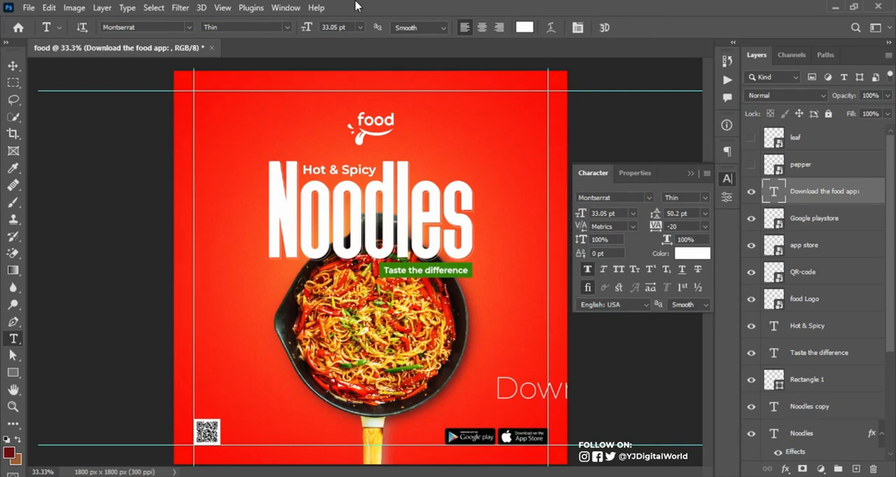
{"action": "left_click", "coordinate": [287, 8]}
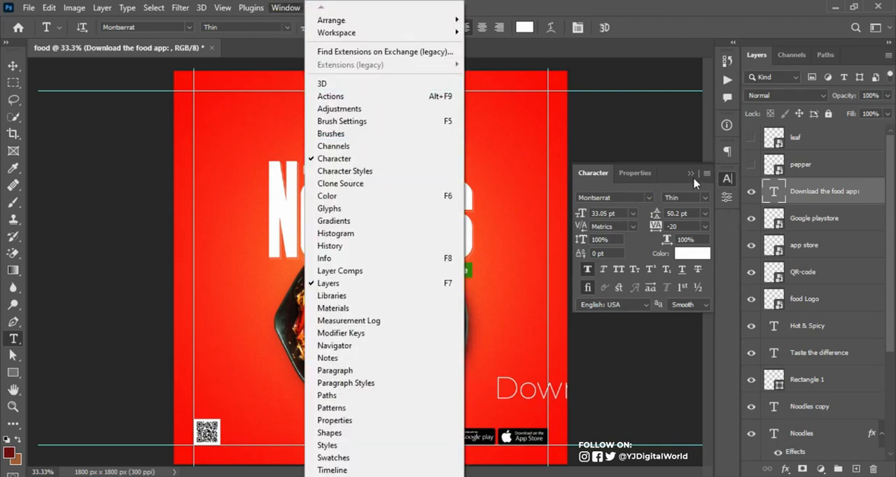
{"action": "left_click", "coordinate": [706, 203]}
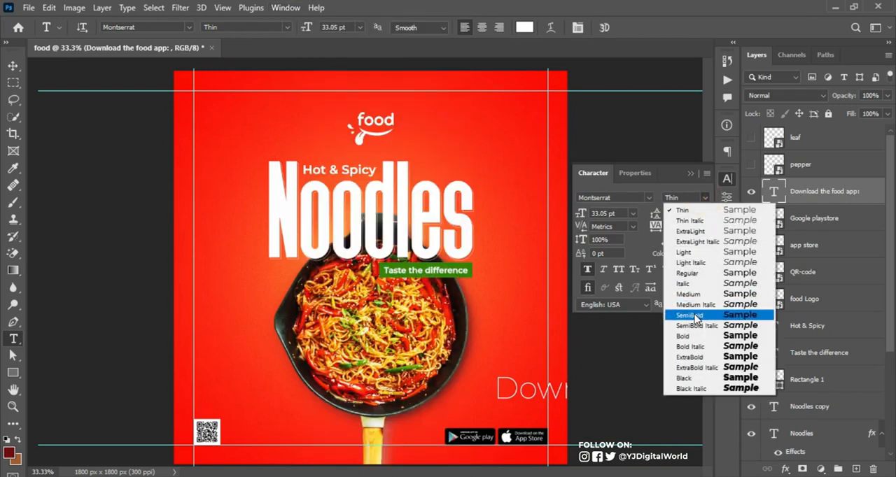
{"action": "left_click", "coordinate": [690, 310]}
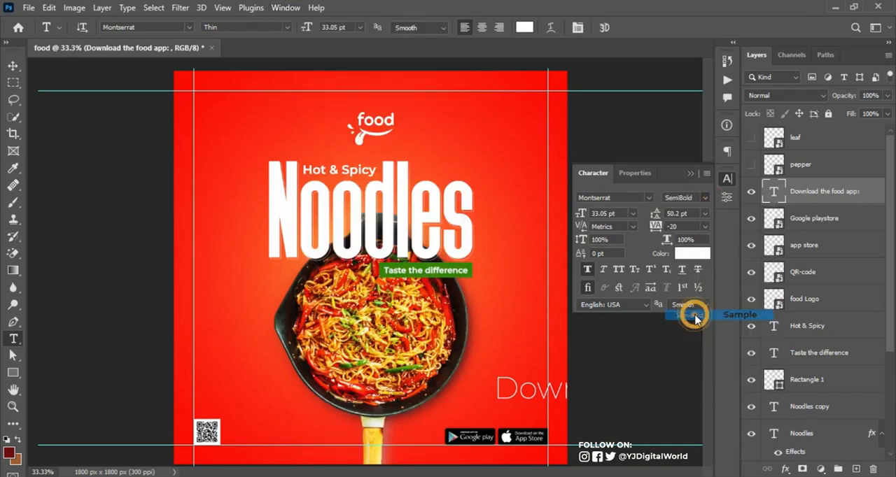
{"action": "left_click", "coordinate": [690, 175]}
Shrink the "Download the food app:" text and place it just above the store badges, aligned to the right margin guide
{"action": "key", "text": "ctrl+t"}
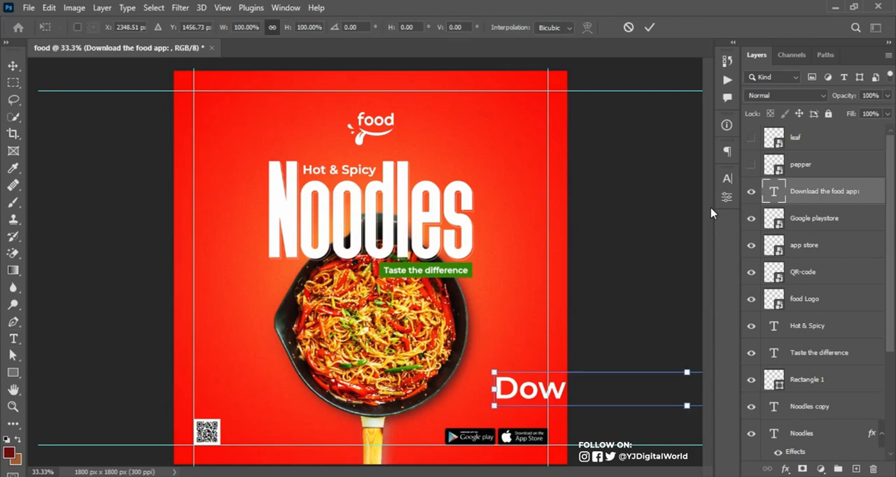
{"action": "left_click_drag", "start_coordinate": [495, 371], "coordinate": [636, 390]}
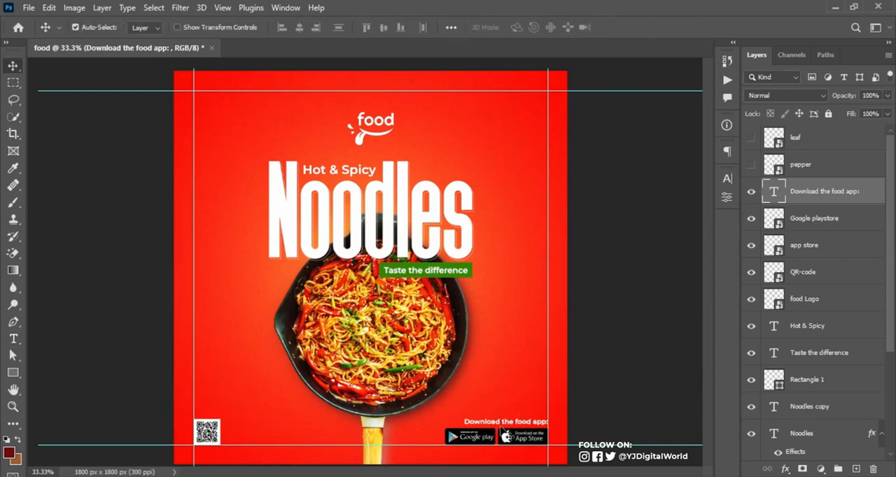
{"action": "key", "text": "ctrl"}
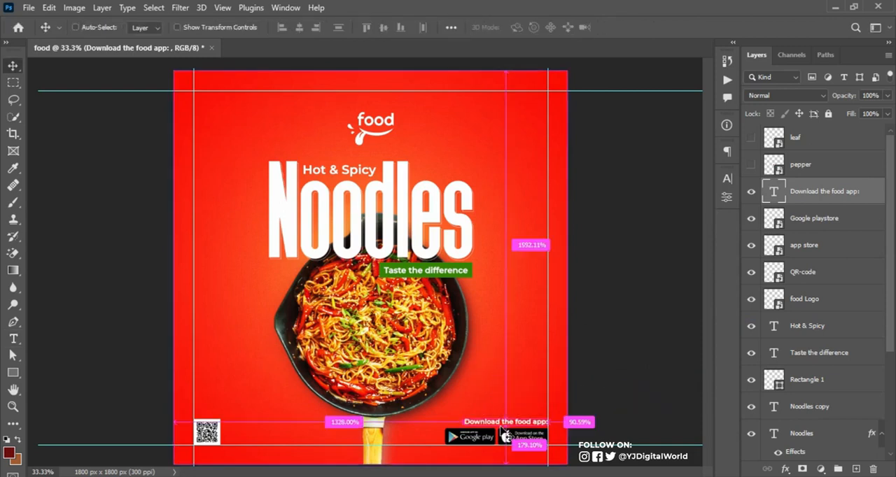
{"action": "key", "text": "ctrl+h"}
{"action": "key", "text": "Up"}
{"action": "key", "text": "Up"}
{"action": "key", "text": "Up"}
{"action": "key", "text": "Up"}
{"action": "key", "text": "Up"}
{"action": "key", "text": "Up"}
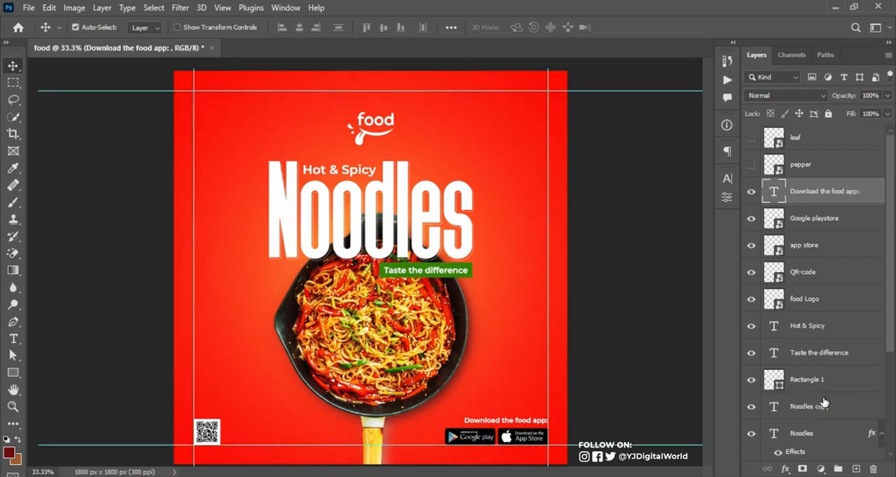
Show the pepper layer, place the pepper beside the headline's upper-left corner, scale it to 117.25% and rotate it to 34.92°
{"action": "left_click", "coordinate": [751, 165]}
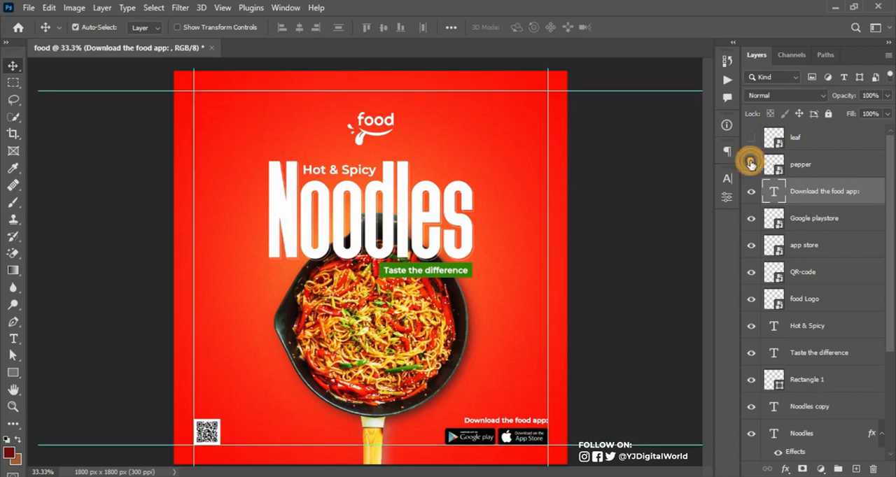
{"action": "left_click", "coordinate": [826, 171]}
{"action": "key", "text": "ctrl+t"}
{"action": "left_click_drag", "start_coordinate": [366, 283], "coordinate": [250, 147]}
{"action": "key", "text": "Return"}
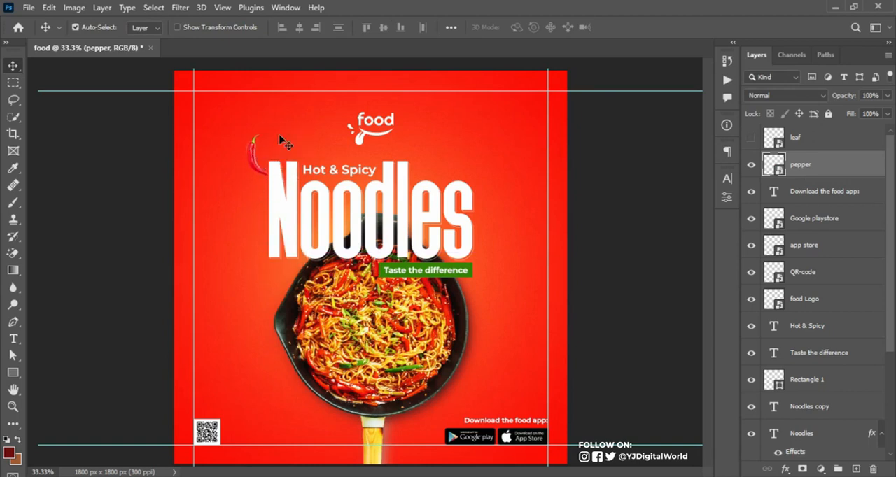
{"action": "key", "text": "ctrl+t"}
{"action": "left_click_drag", "start_coordinate": [292, 125], "coordinate": [261, 366]}
{"action": "key", "text": "Return"}
Duplicate the pepper, scale the copy to 51.25%, rotate it to about -50° and place it below and left of the pan
{"action": "key", "text": "ctrl+j"}
{"action": "key", "text": "ctrl+t"}
{"action": "left_click_drag", "start_coordinate": [267, 403], "coordinate": [267, 367]}
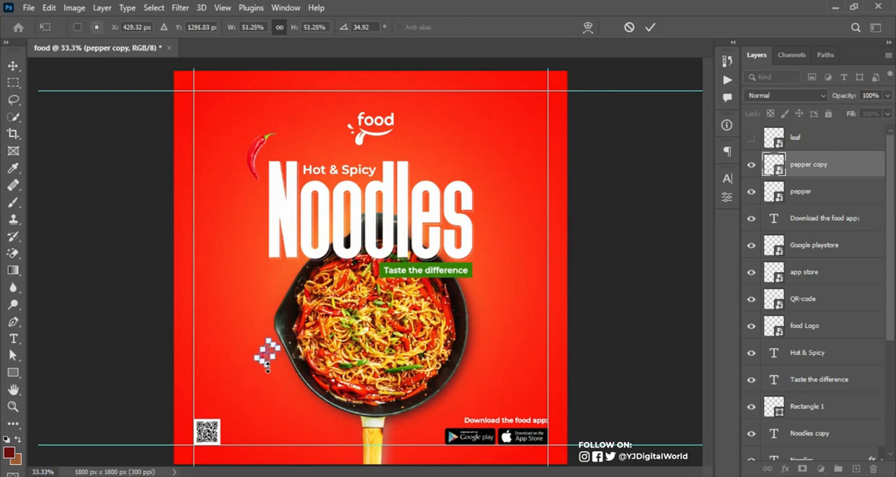
{"action": "left_click_drag", "start_coordinate": [254, 396], "coordinate": [318, 376]}
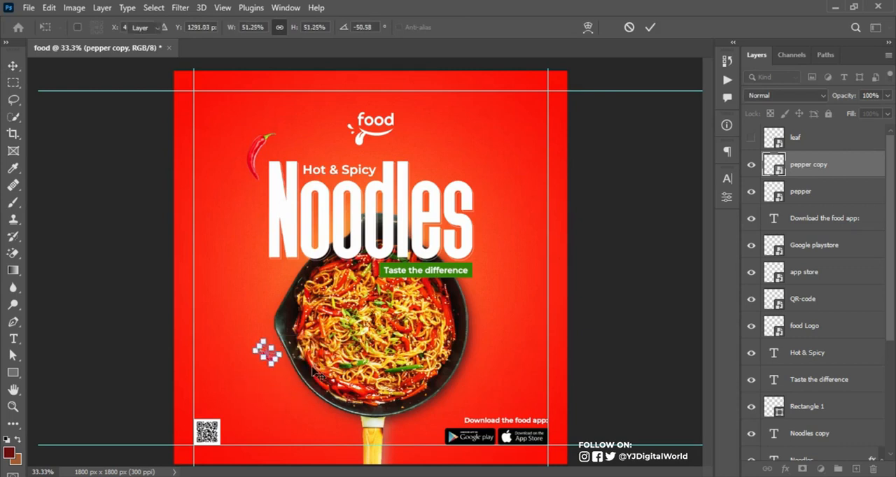
{"action": "key", "text": "Return"}
{"action": "left_click_drag", "start_coordinate": [271, 361], "coordinate": [263, 393]}
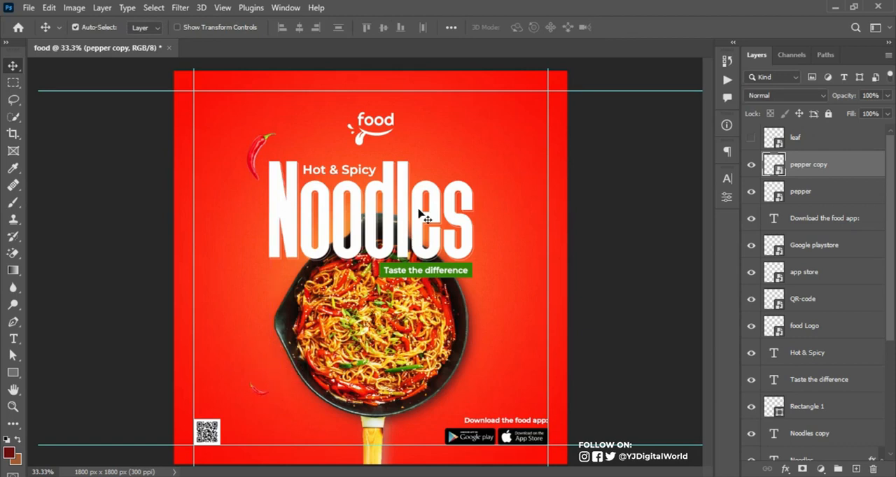
Duplicate the pepper beside the headline to the right of the pan and flip the copy horizontally
{"action": "left_click", "coordinate": [259, 147]}
{"action": "left_click_drag", "start_coordinate": [261, 147], "coordinate": [510, 300]}
{"action": "key", "text": "ctrl+t"}
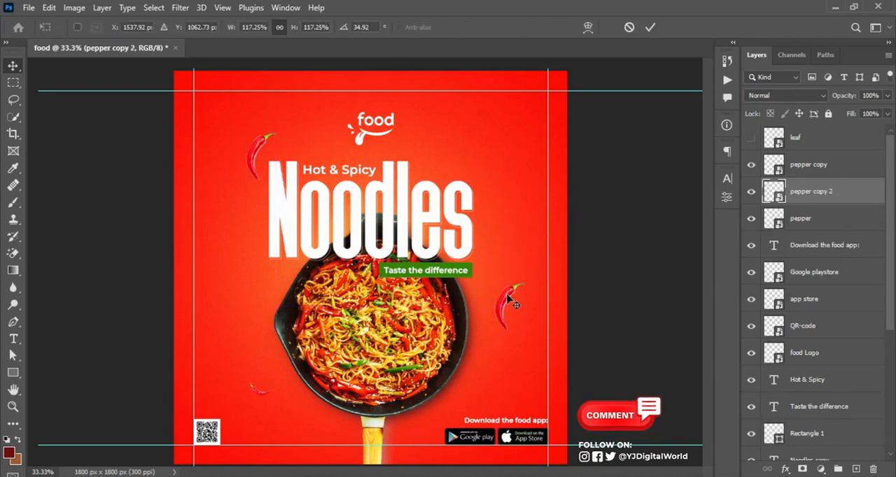
{"action": "right_click", "coordinate": [520, 300]}
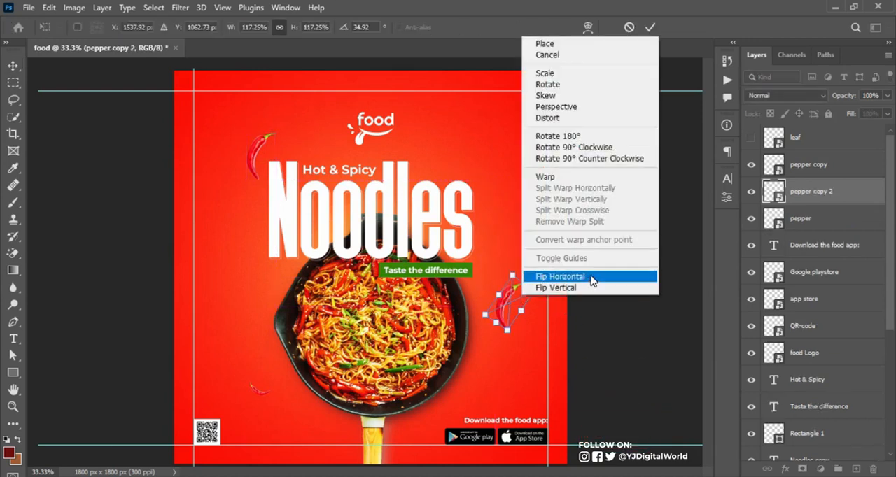
{"action": "left_click", "coordinate": [592, 279]}
Shrink, mirror and rotate the pepper copy and settle it beside the pan's lower-right edge
{"action": "left_click_drag", "start_coordinate": [508, 329], "coordinate": [518, 338]}
{"action": "right_click", "coordinate": [509, 317]}
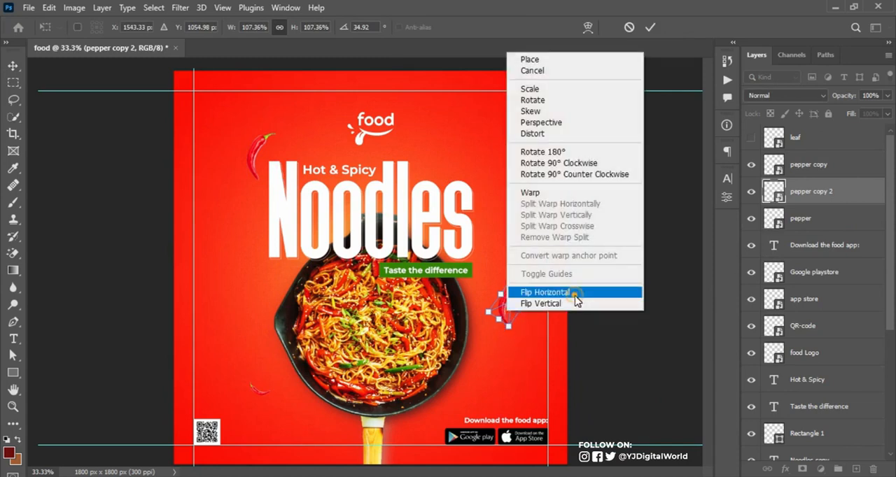
{"action": "left_click", "coordinate": [632, 348]}
{"action": "left_click_drag", "start_coordinate": [522, 307], "coordinate": [489, 348]}
{"action": "key", "text": "Return"}
{"action": "key", "text": "ctrl+t"}
{"action": "left_click_drag", "start_coordinate": [527, 384], "coordinate": [502, 392]}
{"action": "key", "text": "Return"}
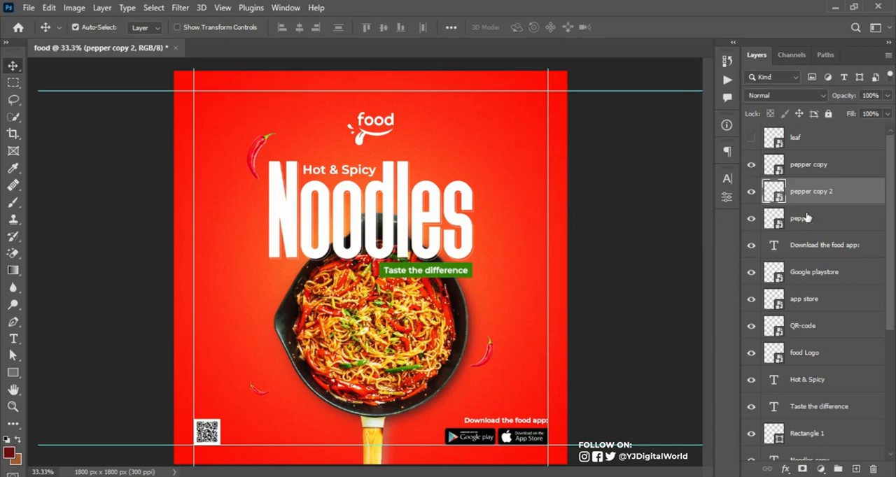
Apply a Motion Blur with a 0° angle and a shortened distance to the original pepper layer beside the headline
{"action": "left_click", "coordinate": [833, 218]}
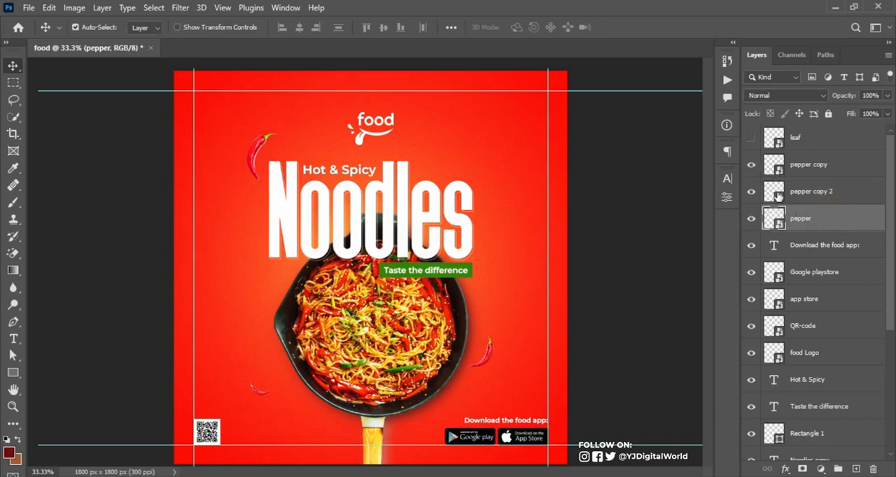
{"action": "left_click", "coordinate": [751, 137]}
{"action": "left_click", "coordinate": [751, 137]}
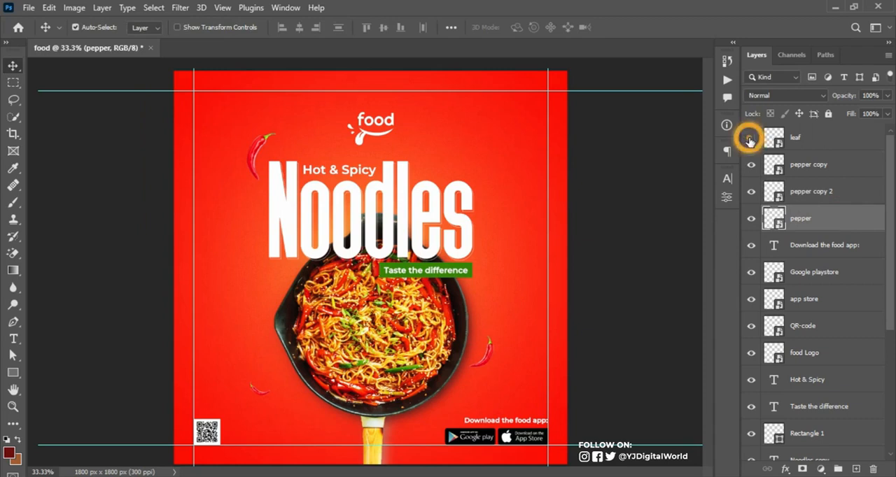
{"action": "left_click", "coordinate": [751, 218]}
{"action": "left_click", "coordinate": [751, 219]}
{"action": "left_click", "coordinate": [749, 221]}
{"action": "left_click", "coordinate": [748, 221]}
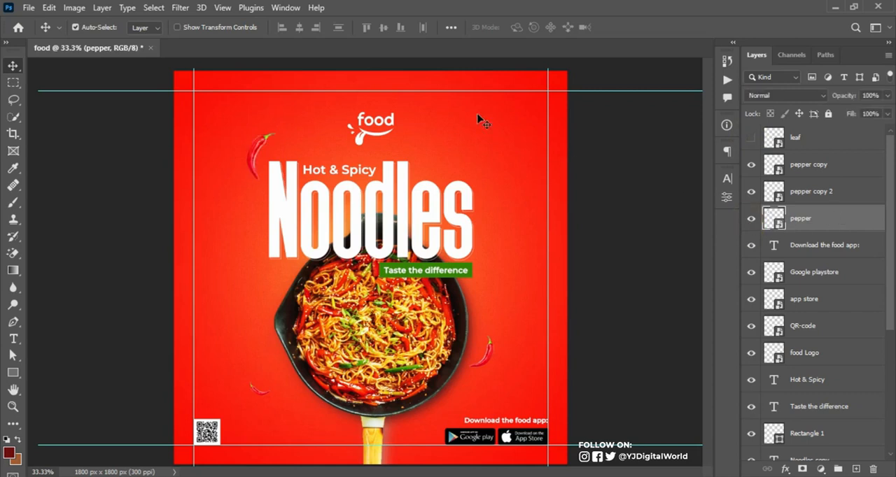
{"action": "left_click", "coordinate": [180, 8]}
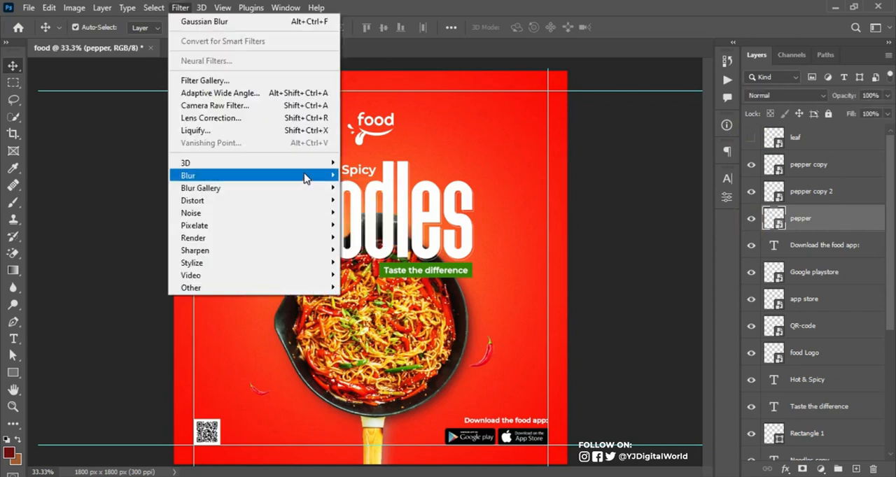
{"action": "mouse_move", "coordinate": [329, 176]}
{"action": "left_click", "coordinate": [372, 249]}
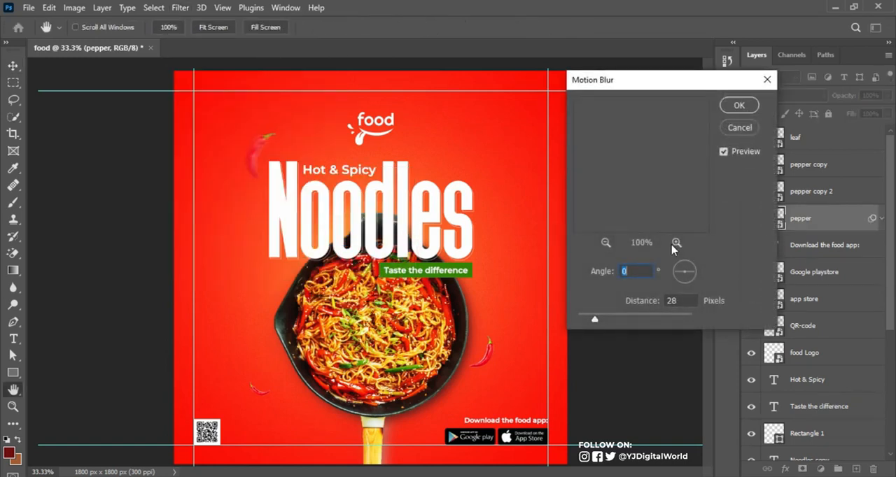
{"action": "left_click_drag", "start_coordinate": [599, 308], "coordinate": [590, 320]}
{"action": "left_click", "coordinate": [740, 106]}
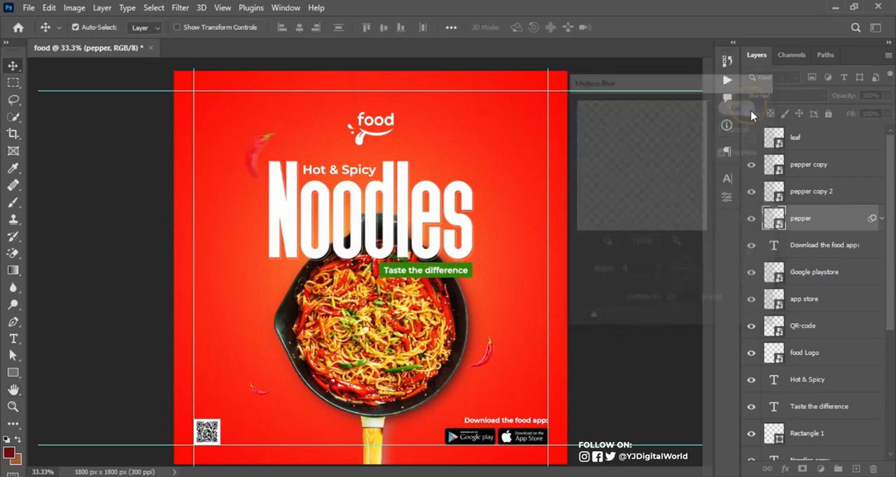
Apply Motion Blur, with its angle and distance adjusted, to the two pepper copies beside the lower part of the pan
{"action": "left_click", "coordinate": [879, 219]}
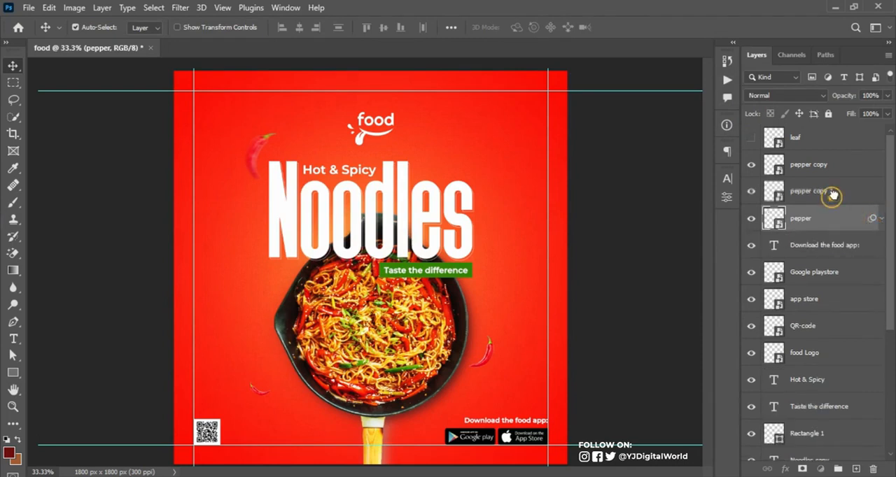
{"action": "left_click", "coordinate": [840, 198]}
{"action": "left_click", "coordinate": [181, 8]}
{"action": "left_click", "coordinate": [210, 24]}
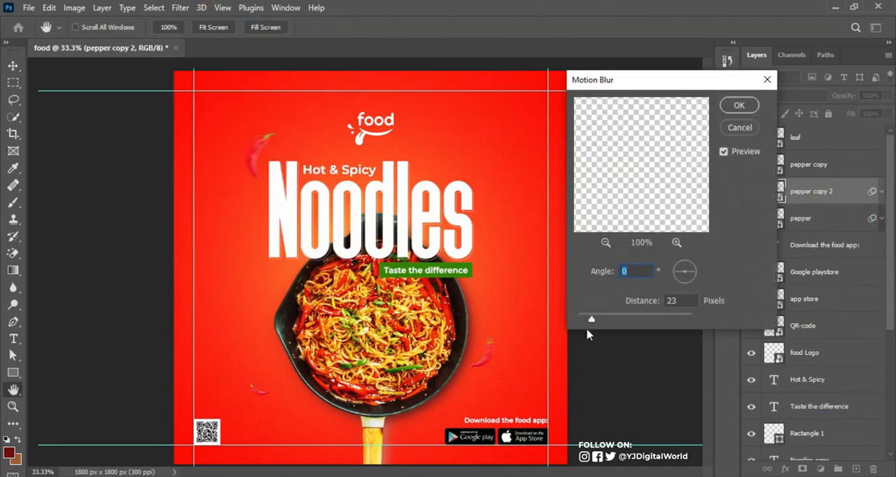
{"action": "left_click_drag", "start_coordinate": [695, 279], "coordinate": [692, 277]}
{"action": "left_click_drag", "start_coordinate": [591, 319], "coordinate": [596, 323]}
{"action": "left_click", "coordinate": [739, 105]}
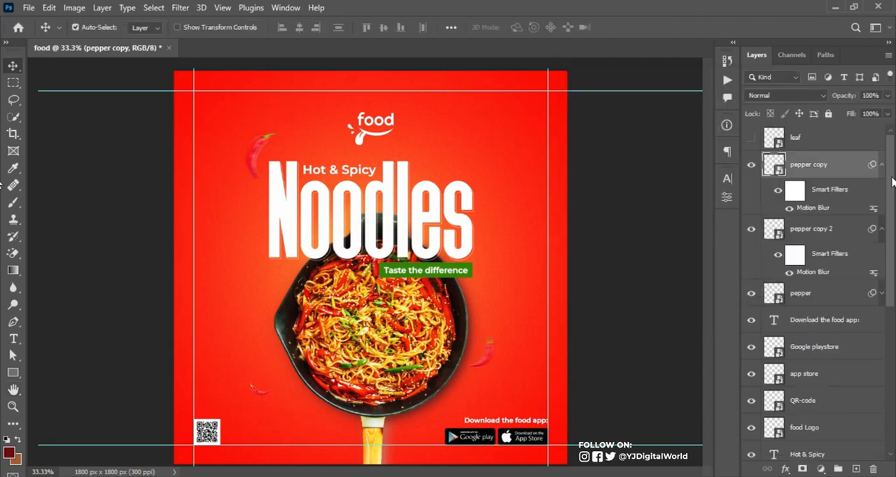
Collapse the pepper layers' smart filters and group the three pepper layers under the name PEPPER
{"action": "left_click", "coordinate": [881, 165]}
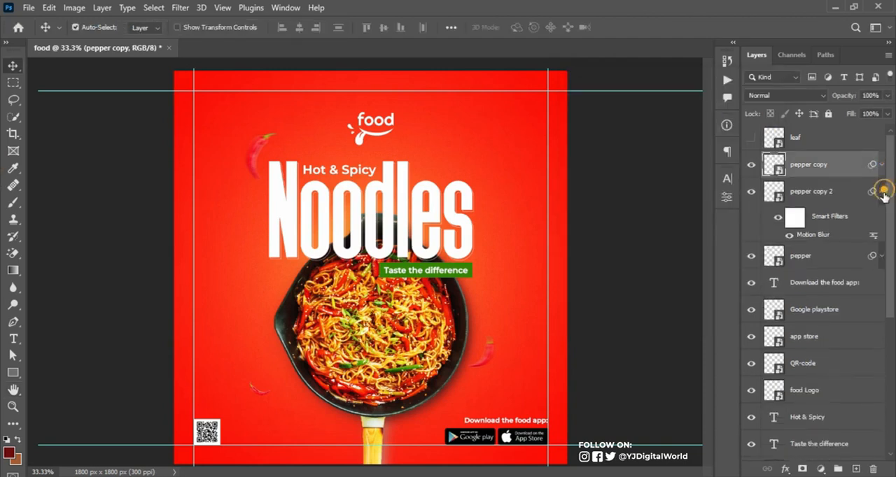
{"action": "left_click", "coordinate": [883, 192]}
{"action": "left_click", "coordinate": [882, 219]}
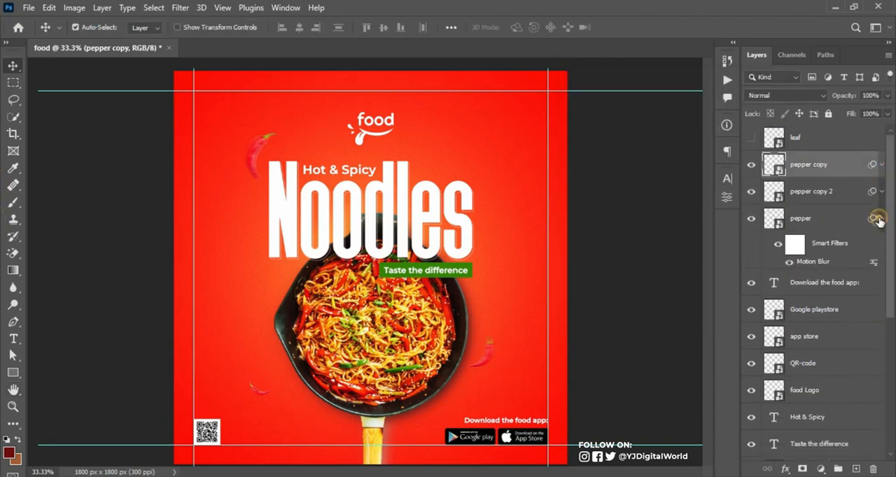
{"action": "left_click", "coordinate": [879, 220]}
{"action": "left_click", "coordinate": [852, 222], "text": "shift"}
{"action": "key", "text": "ctrl+g"}
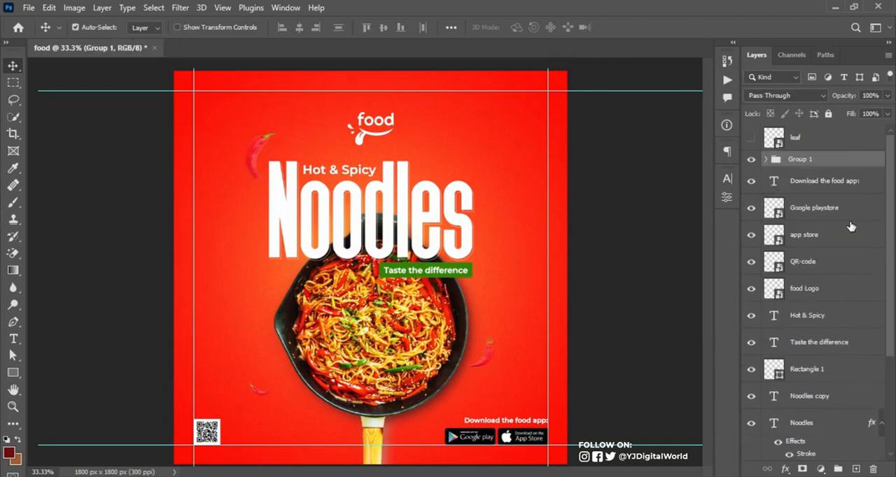
{"action": "double_click", "coordinate": [795, 160]}
{"action": "type", "text": "PEPPER"}
{"action": "key", "text": "Return"}
{"action": "left_click", "coordinate": [883, 424]}
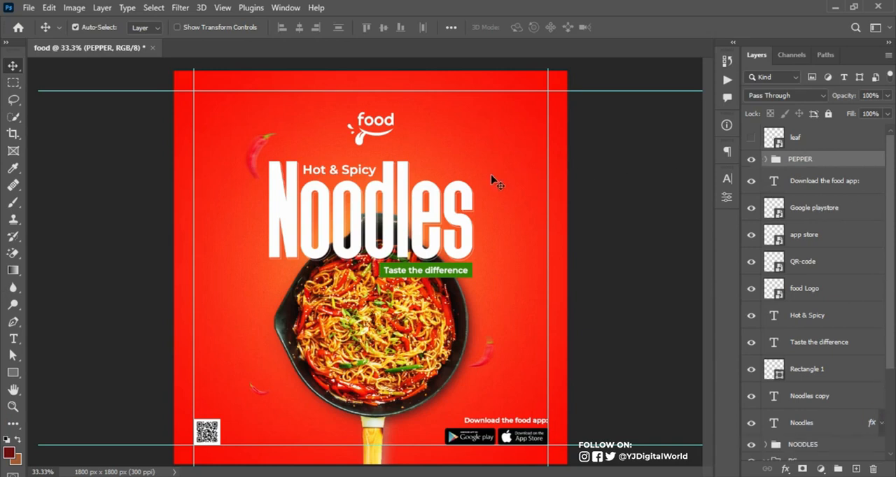
Show the leaf layer, scale the leaf to 70.40%, rotate it to 84.70° and place it left of the pan
{"action": "left_click", "coordinate": [750, 137]}
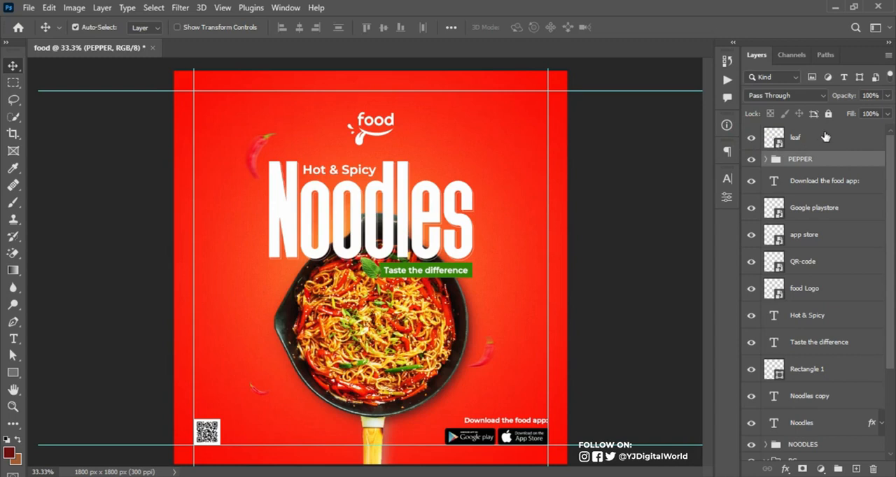
{"action": "key", "text": "ctrl+t"}
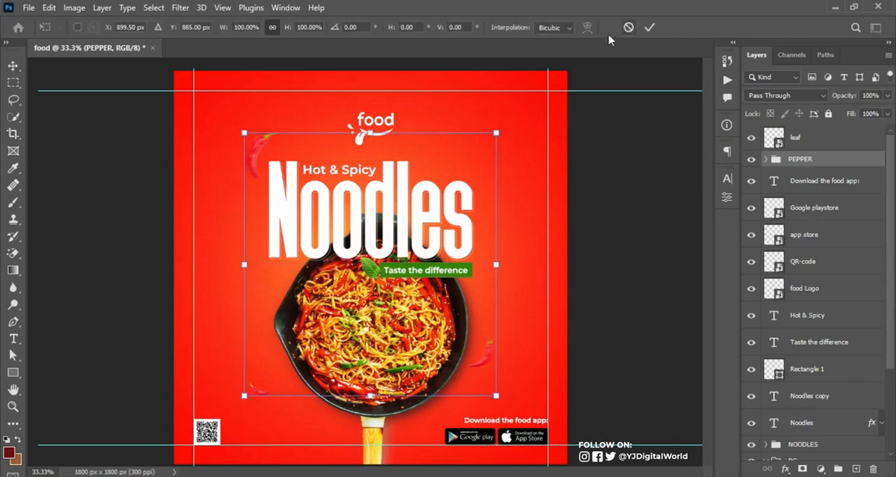
{"action": "left_click", "coordinate": [625, 27]}
{"action": "left_click", "coordinate": [812, 144]}
{"action": "key", "text": "ctrl+t"}
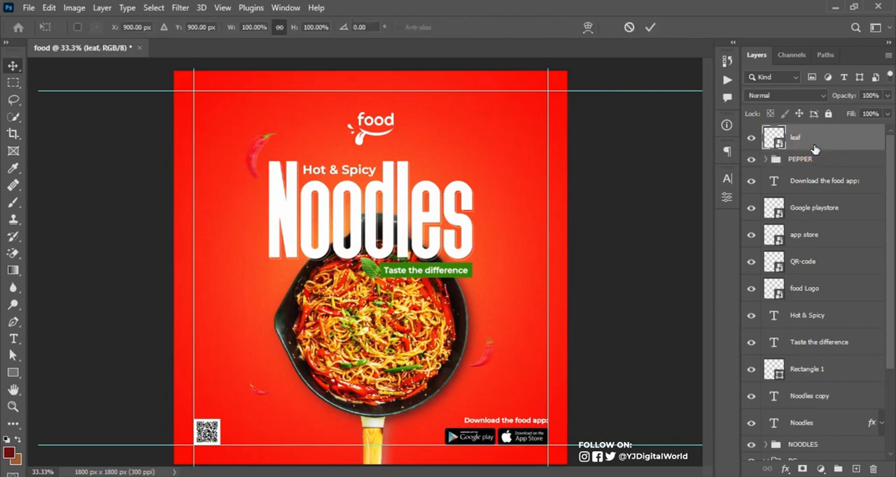
{"action": "left_click_drag", "start_coordinate": [361, 277], "coordinate": [249, 300]}
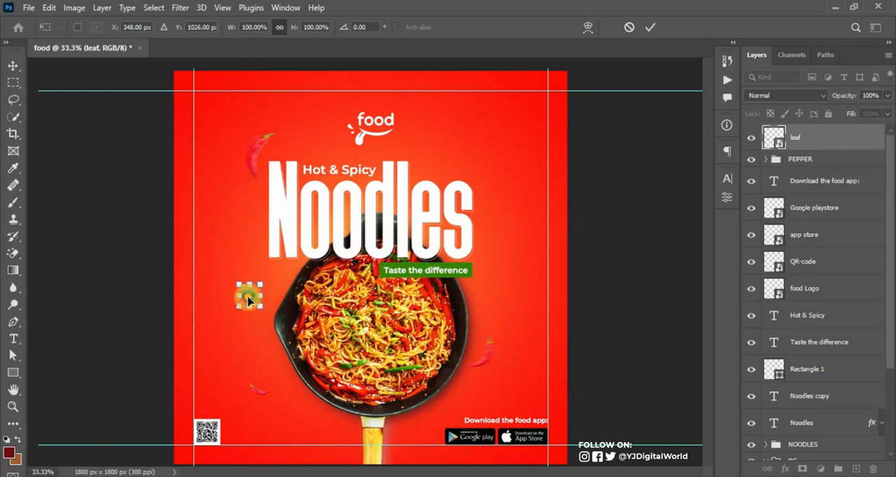
{"action": "left_click_drag", "start_coordinate": [273, 326], "coordinate": [245, 301]}
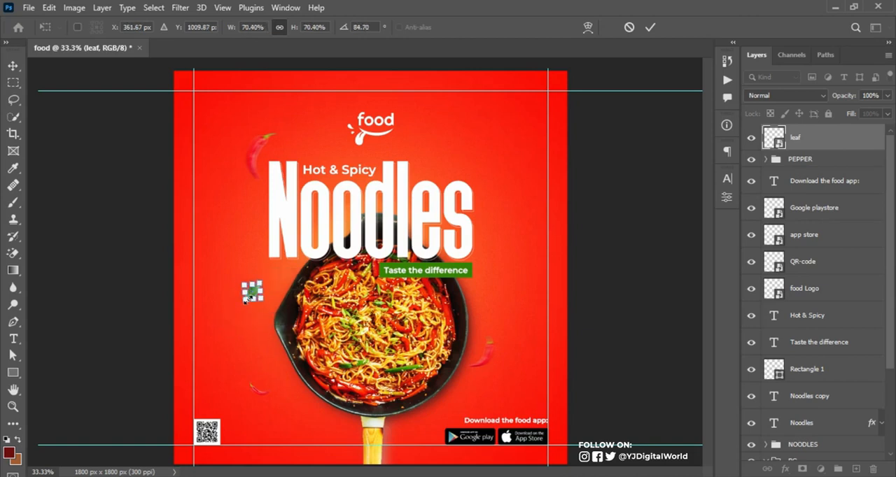
{"action": "key", "text": "Return"}
Duplicate the leaf, enlarge the copy, rotate it to about -5° and place it by the headline's upper-right corner
{"action": "key", "text": "ctrl+j"}
{"action": "key", "text": "ctrl+t"}
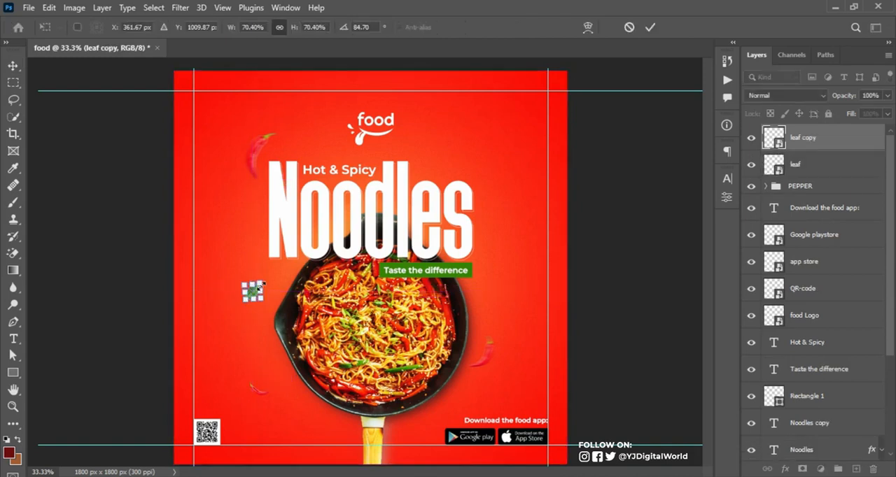
{"action": "left_click_drag", "start_coordinate": [261, 284], "coordinate": [506, 171]}
{"action": "left_click_drag", "start_coordinate": [505, 139], "coordinate": [474, 148]}
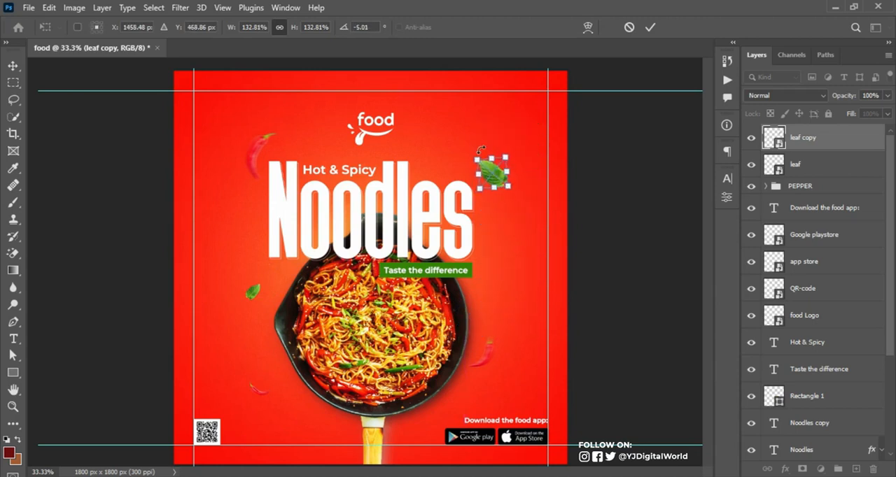
Add a second leaf copy scaled to 62.41% at about -5° and place it just right of the pan
{"action": "left_click_drag", "start_coordinate": [507, 187], "coordinate": [491, 305]}
{"action": "key", "text": "Return"}
{"action": "key", "text": "ctrl+t"}
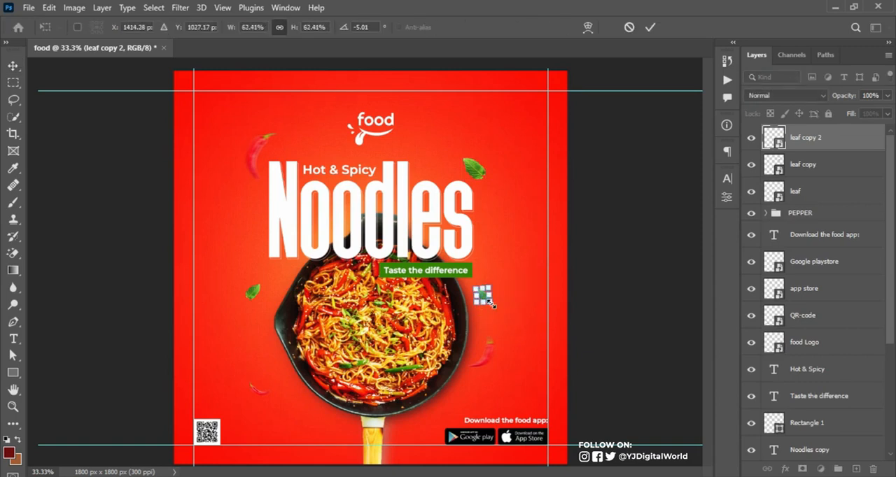
{"action": "left_click", "coordinate": [650, 27]}
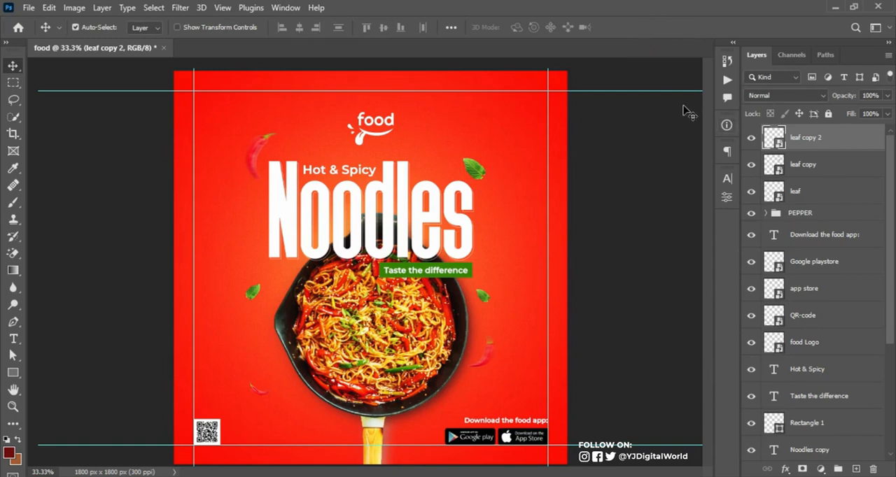
Apply a Motion Blur with a -42° angle and a 21-pixel distance to the small leaf right of the pan
{"action": "left_click", "coordinate": [179, 9]}
{"action": "left_click", "coordinate": [193, 26]}
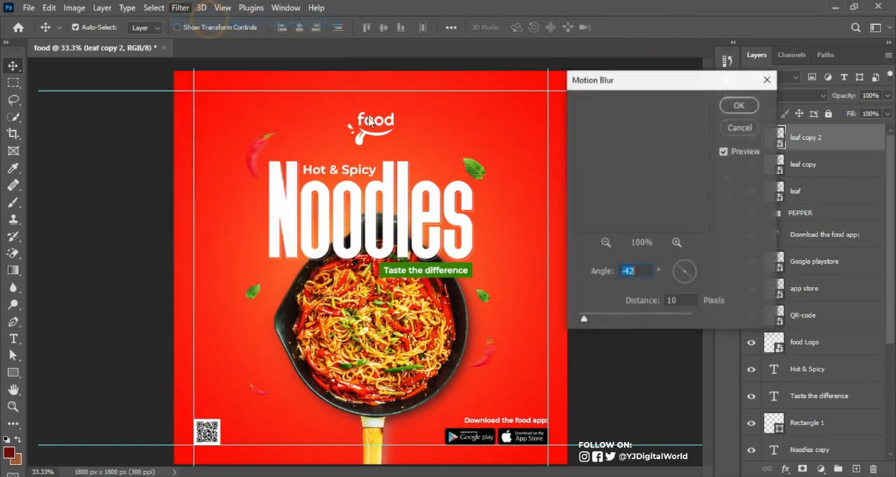
{"action": "left_click", "coordinate": [585, 319]}
{"action": "mouse_move", "coordinate": [587, 319]}
{"action": "left_mouse_down"}
{"action": "mouse_move", "coordinate": [582, 324]}
{"action": "mouse_move", "coordinate": [584, 315]}
{"action": "mouse_move", "coordinate": [592, 326]}
{"action": "left_mouse_up"}
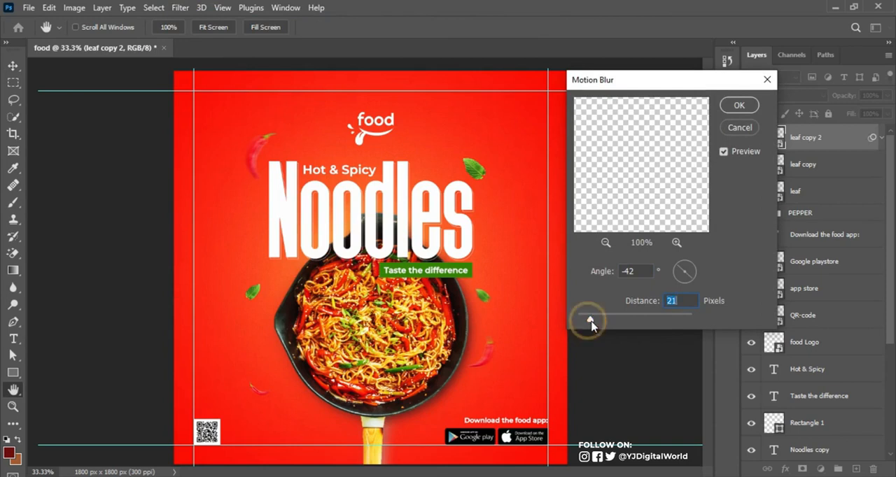
{"action": "left_click", "coordinate": [740, 105]}
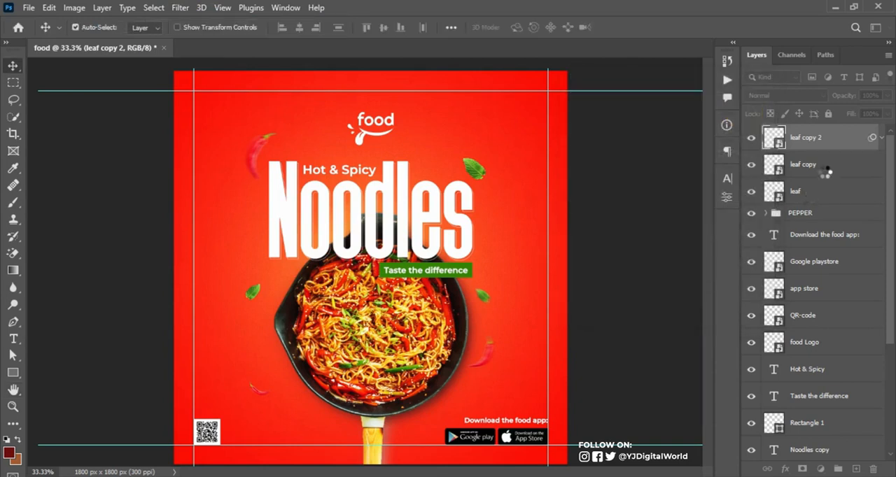
Apply Motion Blur to the other two leaf layers and collapse the smart filters of all leaf layers
{"action": "left_click", "coordinate": [880, 138]}
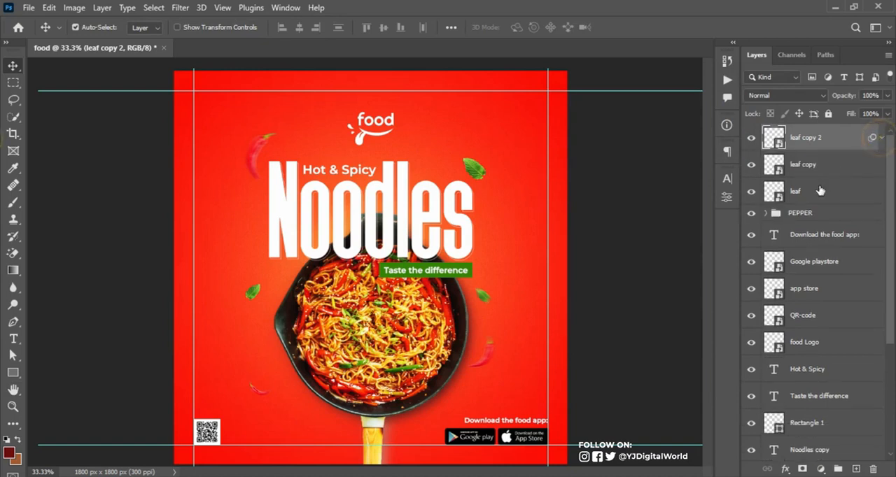
{"action": "left_click", "coordinate": [816, 167]}
{"action": "left_click", "coordinate": [881, 139]}
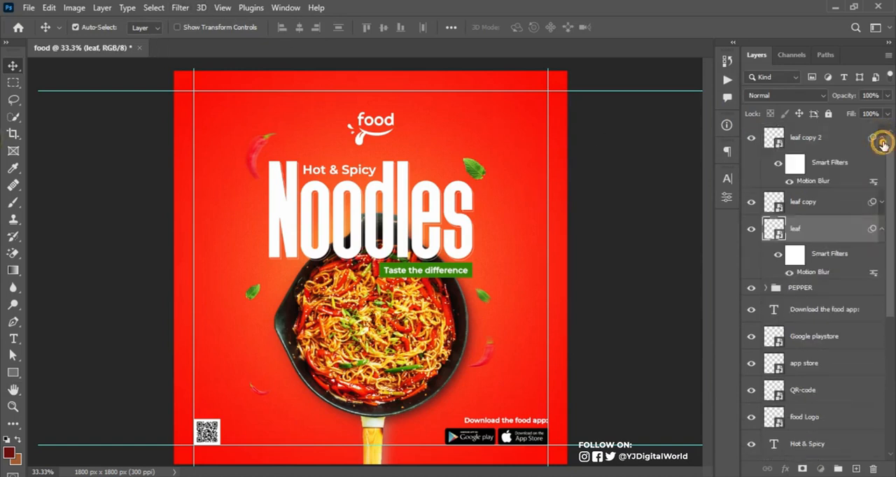
{"action": "left_click", "coordinate": [882, 194]}
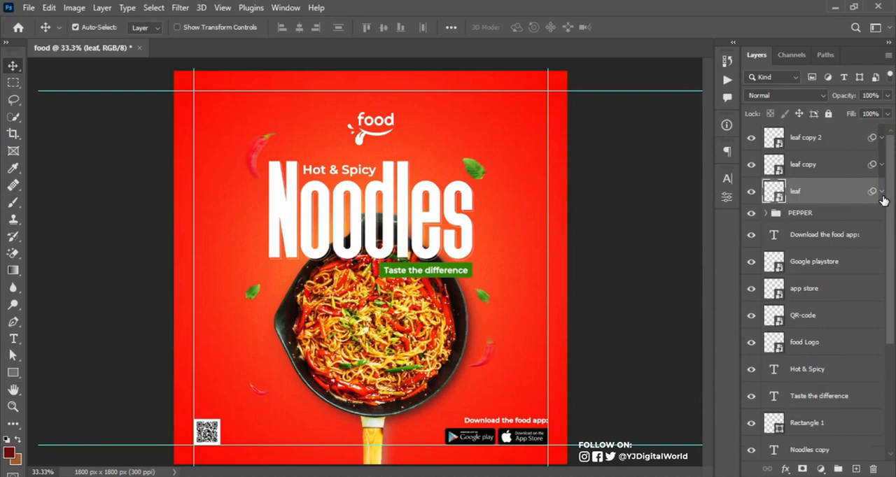
Group the three leaf layers and name the group LEAFS
{"action": "left_click", "coordinate": [837, 138], "text": "shift"}
{"action": "key", "text": "ctrl+g"}
{"action": "double_click", "coordinate": [801, 133]}
{"action": "type", "text": "LEAFS"}
{"action": "key", "text": "Return"}
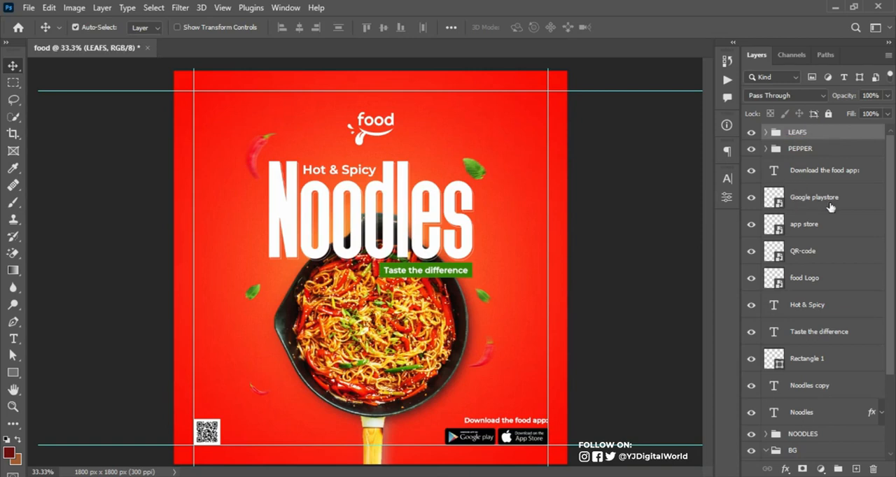
Group all layers from the download text down to the Noodles headline and name the group INFO
{"action": "left_click", "coordinate": [831, 206]}
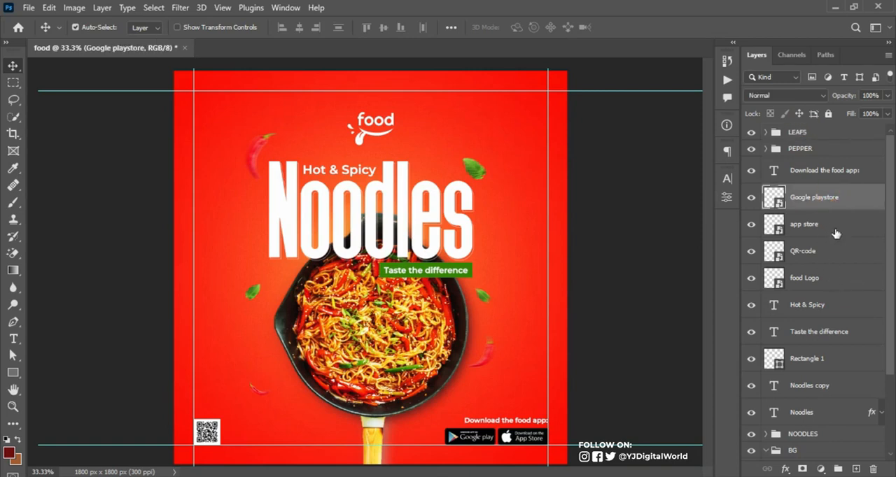
{"action": "left_click", "coordinate": [826, 171]}
{"action": "left_click_drag", "start_coordinate": [893, 257], "coordinate": [893, 294]}
{"action": "left_click", "coordinate": [825, 370], "text": "shift"}
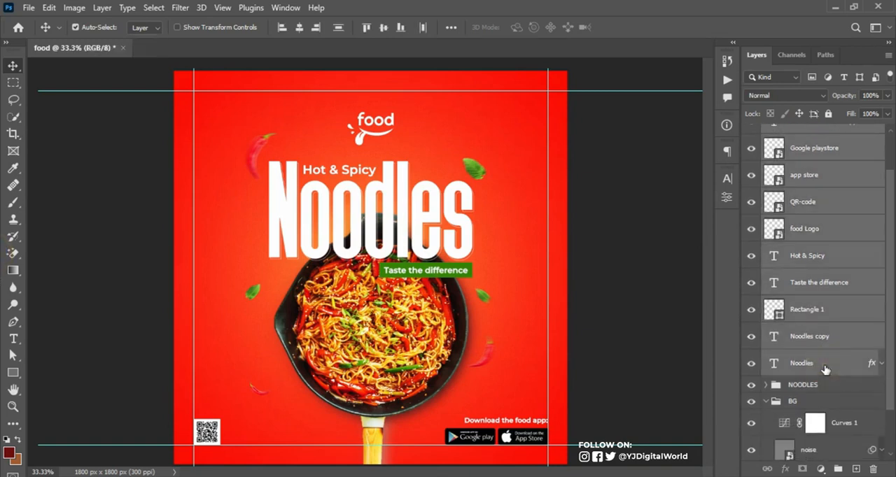
{"action": "key", "text": "ctrl+g"}
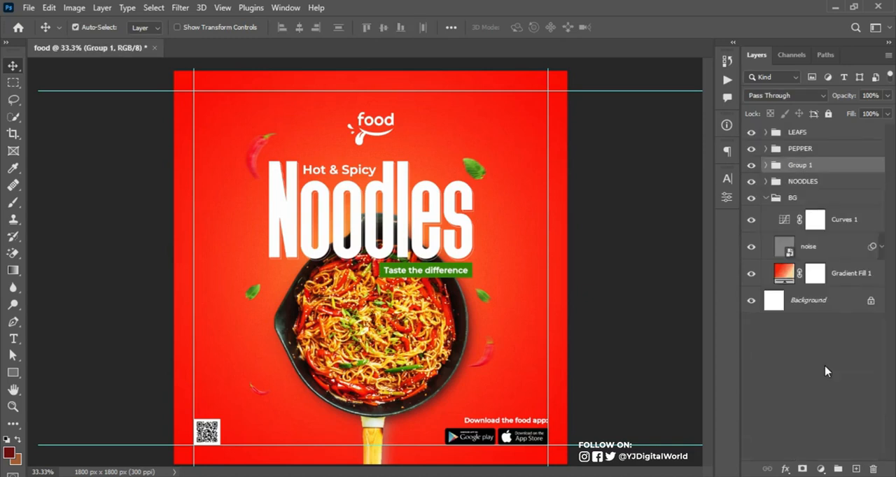
{"action": "left_click", "coordinate": [751, 164]}
{"action": "left_click", "coordinate": [751, 165]}
{"action": "double_click", "coordinate": [795, 168]}
{"action": "key", "text": "Return"}
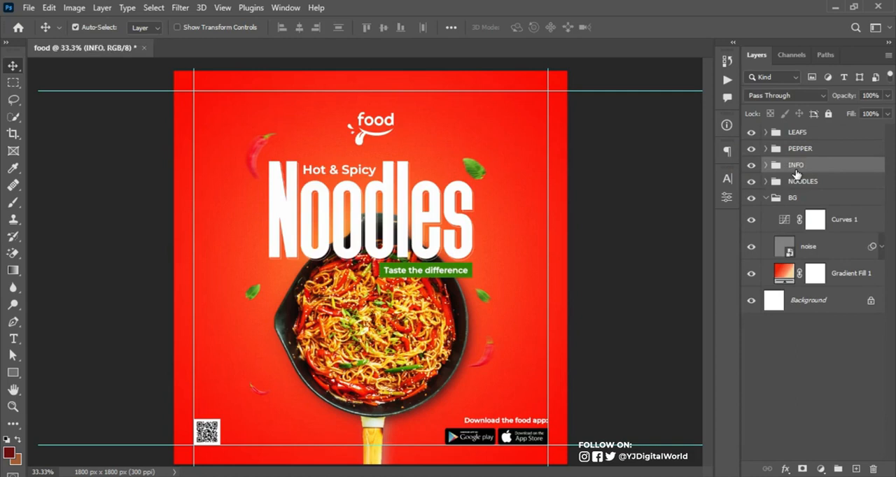
Try lightening the background by raising the midtone point of the Curves 1 adjustment in the BG group
{"action": "left_click", "coordinate": [766, 199]}
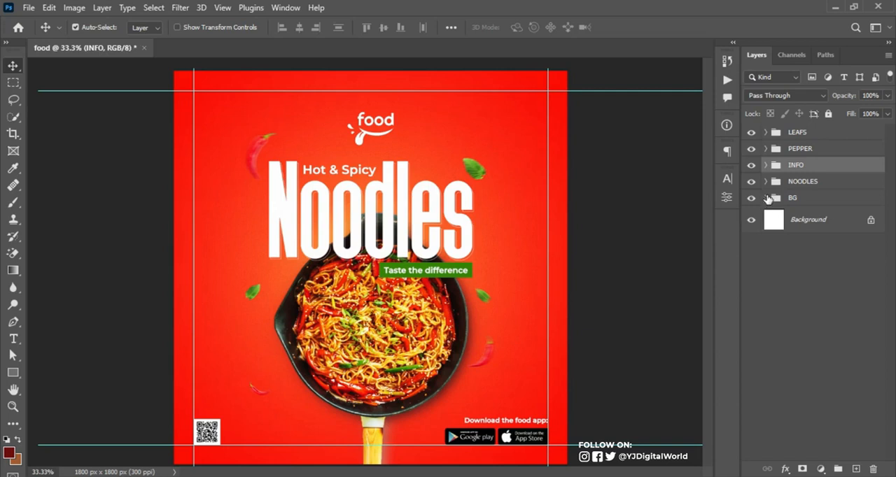
{"action": "left_click", "coordinate": [767, 198]}
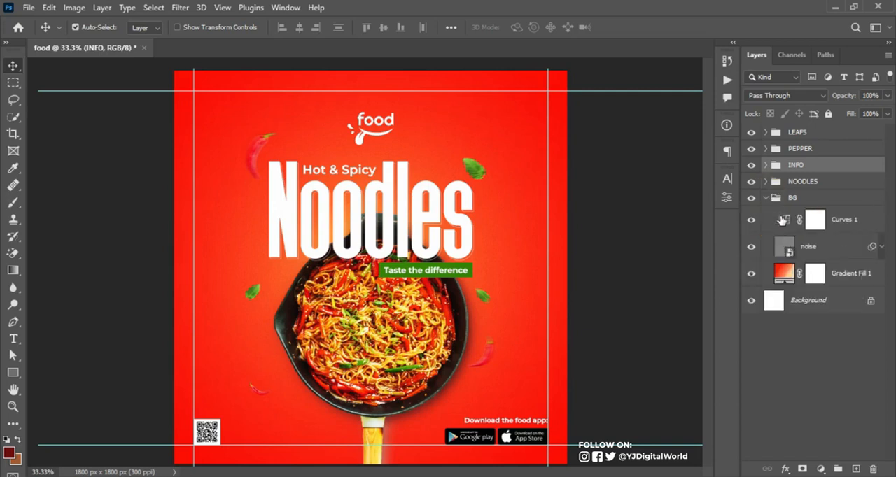
{"action": "left_click", "coordinate": [782, 220]}
{"action": "double_click", "coordinate": [784, 220]}
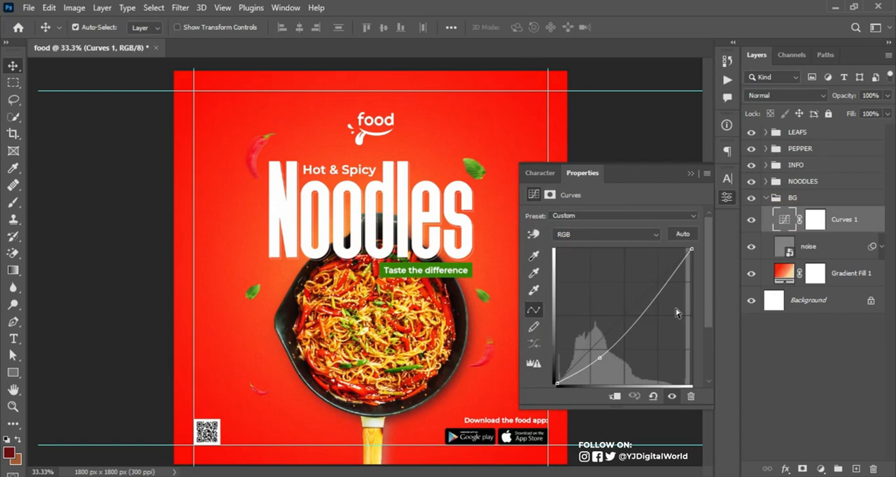
{"action": "left_click_drag", "start_coordinate": [596, 353], "coordinate": [595, 356]}
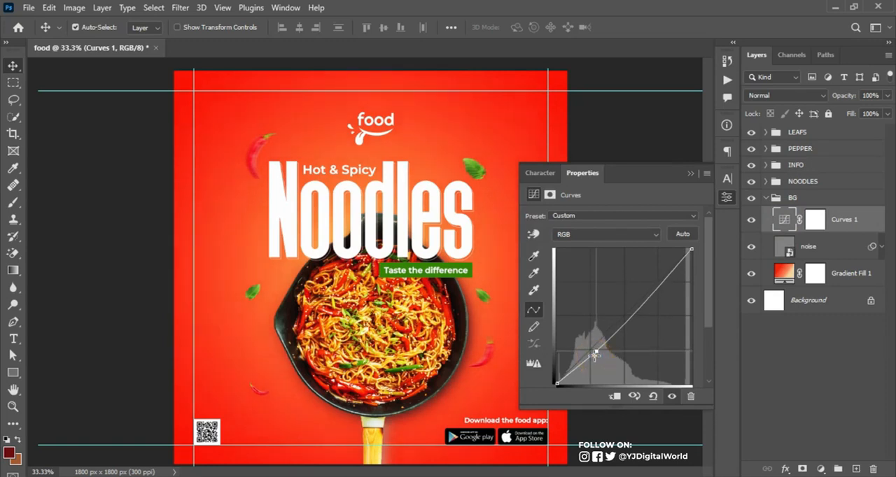
{"action": "left_click", "coordinate": [690, 175]}
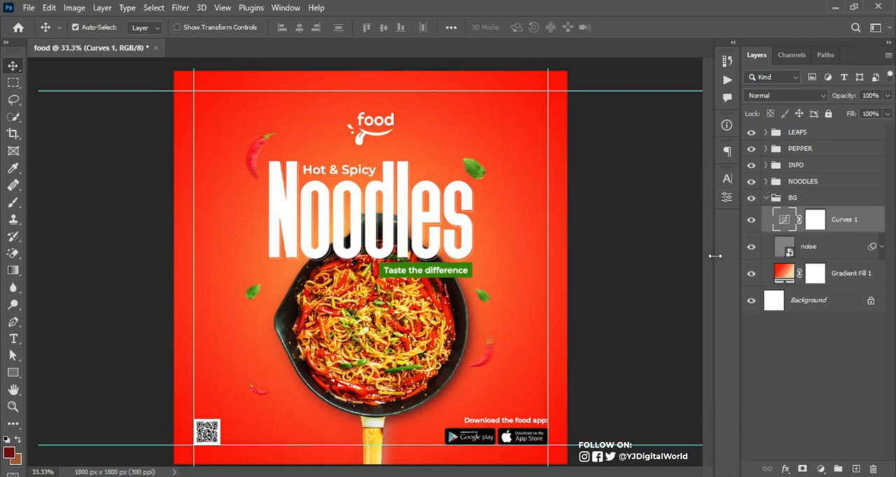
Darken the background by pulling the Curves 1 midtone point back down
{"action": "double_click", "coordinate": [779, 233]}
{"action": "left_click_drag", "start_coordinate": [592, 349], "coordinate": [597, 355]}
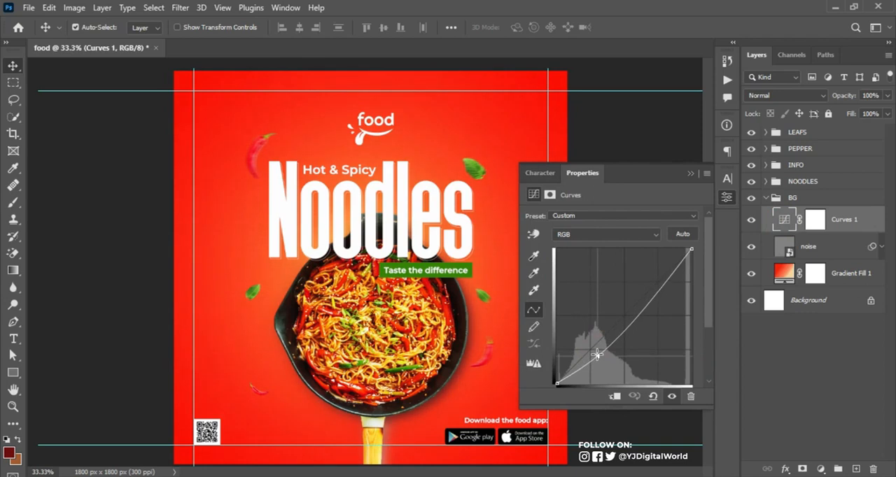
{"action": "left_click", "coordinate": [691, 173]}
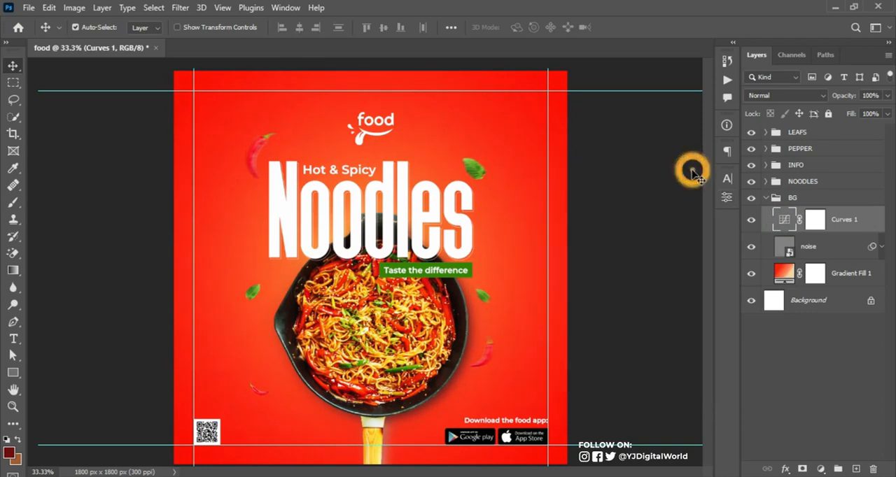
Reduce the opacity of the blurred noodles shadow layer beneath the pan to 55%
{"action": "left_click", "coordinate": [463, 383]}
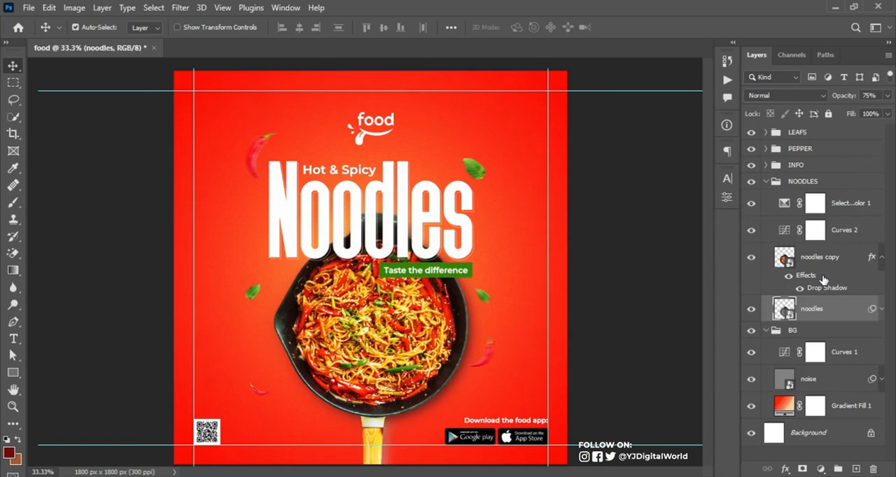
{"action": "left_click_drag", "start_coordinate": [850, 97], "coordinate": [841, 98]}
{"action": "left_click", "coordinate": [842, 100]}
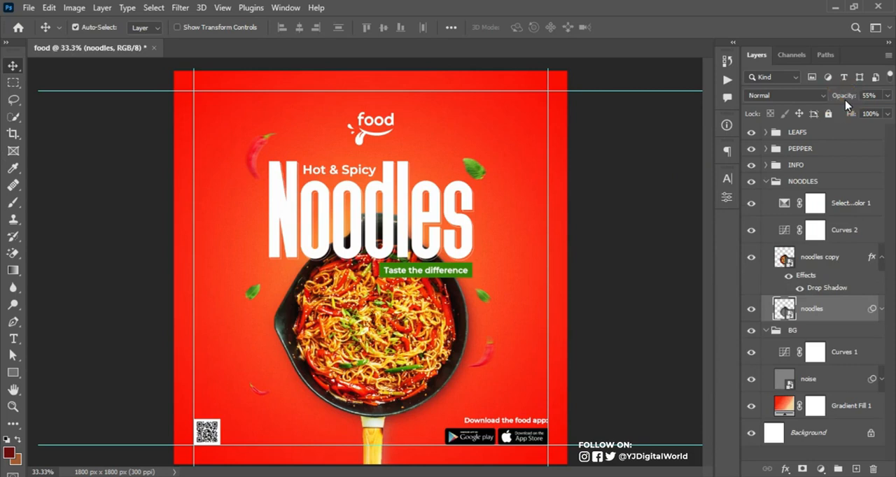
Compare the flyer with and without the blurred noodles shadow layer and collapse the NOODLES group
{"action": "left_click", "coordinate": [752, 308]}
{"action": "left_click", "coordinate": [751, 310]}
{"action": "left_click", "coordinate": [751, 310]}
{"action": "left_click", "coordinate": [752, 310]}
{"action": "left_click", "coordinate": [765, 181]}
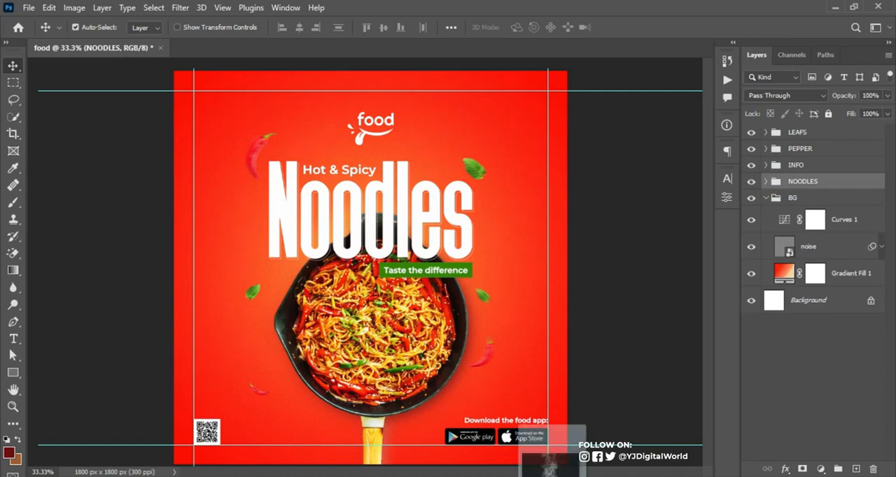
Place the steaming pot stock image above the NOODLES group and enlarge it to about 148%
{"action": "left_click_drag", "start_coordinate": [553, 476], "coordinate": [390, 369]}
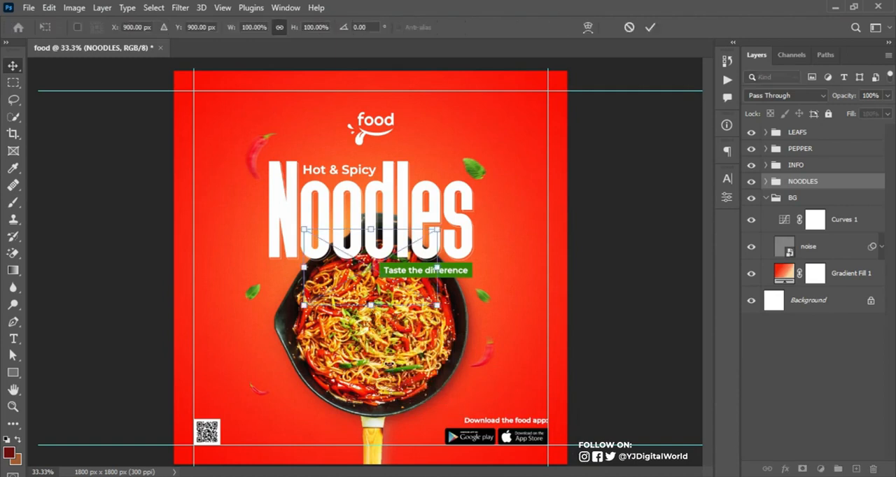
{"action": "left_click_drag", "start_coordinate": [436, 306], "coordinate": [501, 343]}
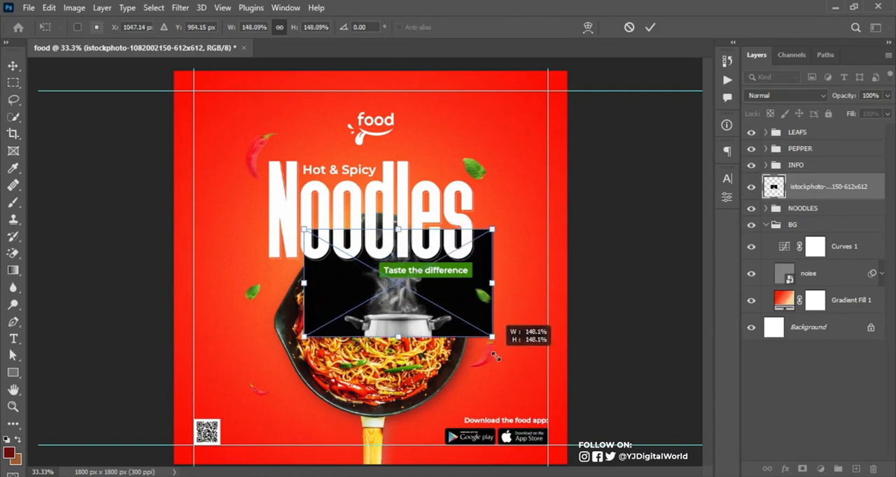
{"action": "left_click", "coordinate": [651, 27]}
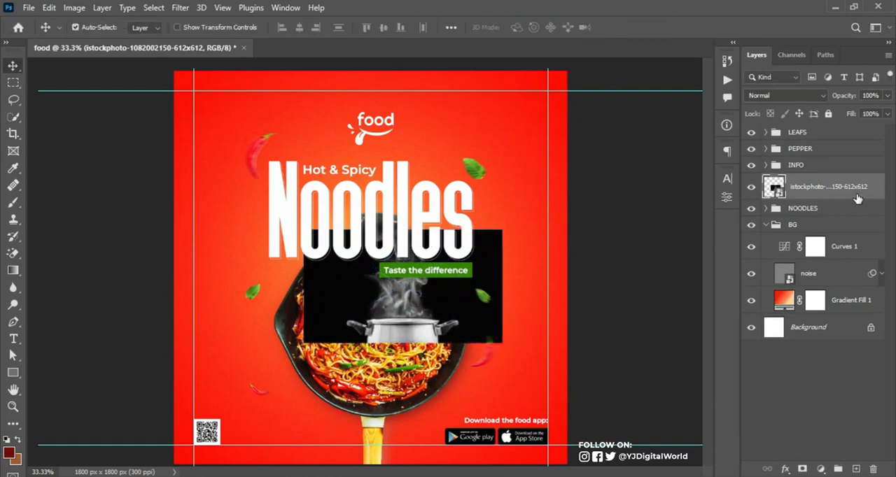
Convert the steaming pot layer to a smart object and set its blend mode to Screen
{"action": "right_click", "coordinate": [858, 199]}
{"action": "left_click", "coordinate": [805, 150]}
{"action": "left_click", "coordinate": [809, 96]}
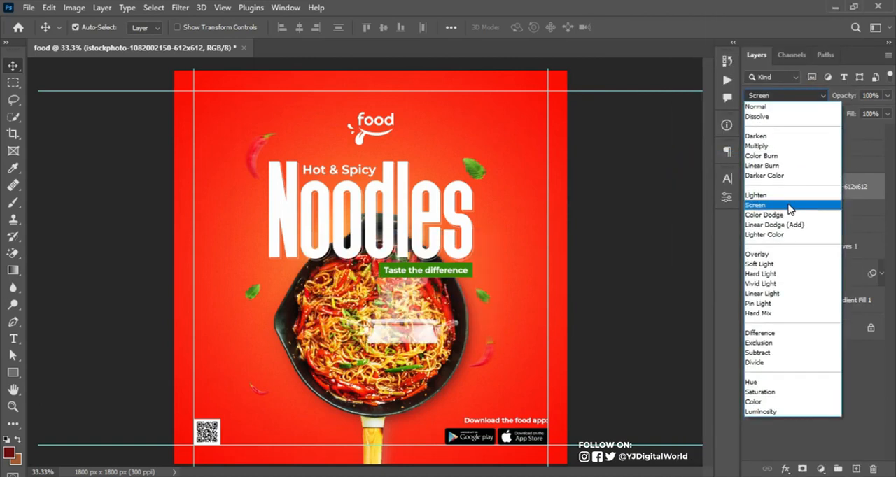
{"action": "left_click", "coordinate": [789, 205]}
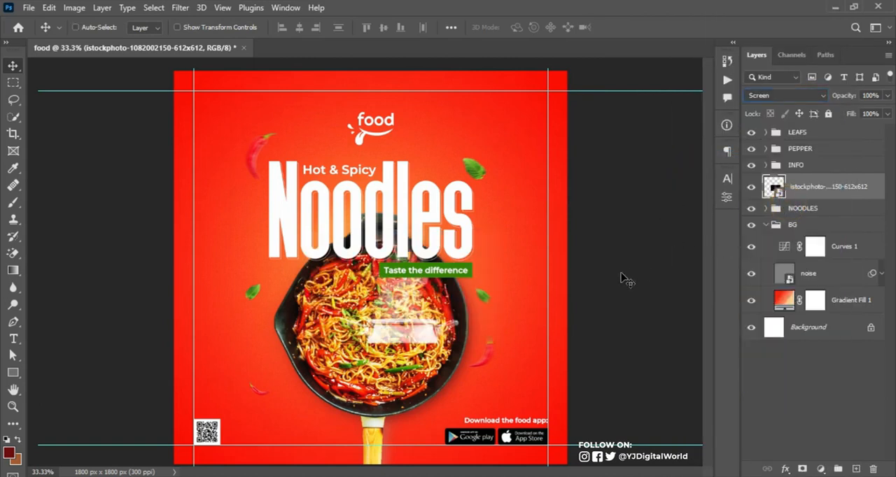
Stretch the steam image to about 229% wide and 180% high over the noodles pan, and place its layer above the LEAFS group
{"action": "key", "text": "ctrl+t"}
{"action": "left_click_drag", "start_coordinate": [417, 327], "coordinate": [386, 359]}
{"action": "left_click_drag", "start_coordinate": [471, 263], "coordinate": [533, 222]}
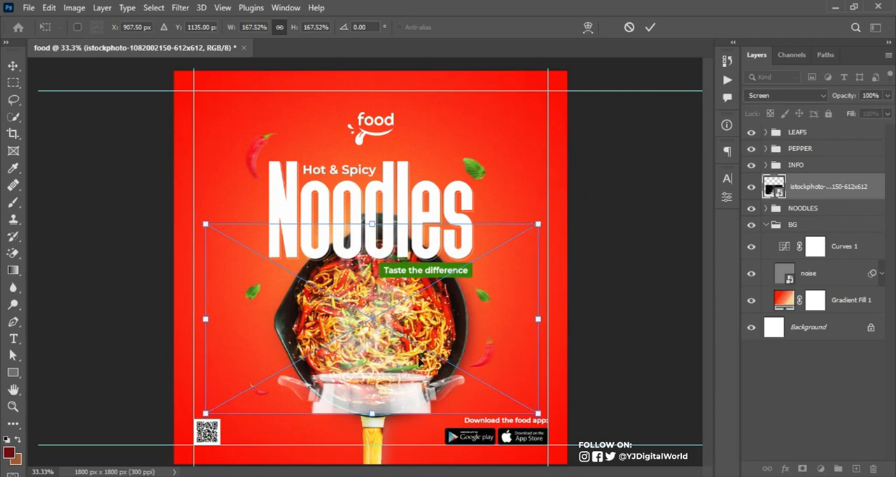
{"action": "left_click_drag", "start_coordinate": [403, 391], "coordinate": [403, 402]}
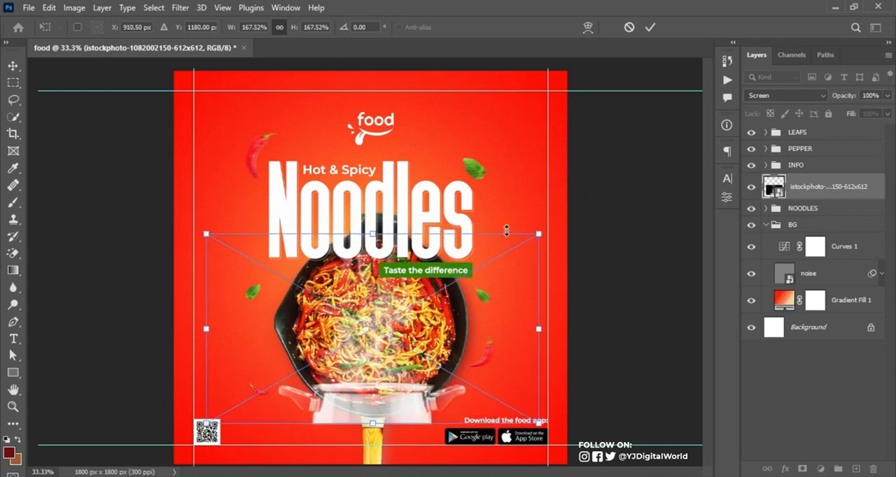
{"action": "left_click_drag", "start_coordinate": [539, 229], "coordinate": [574, 209]}
{"action": "left_click_drag", "start_coordinate": [373, 212], "coordinate": [379, 281]}
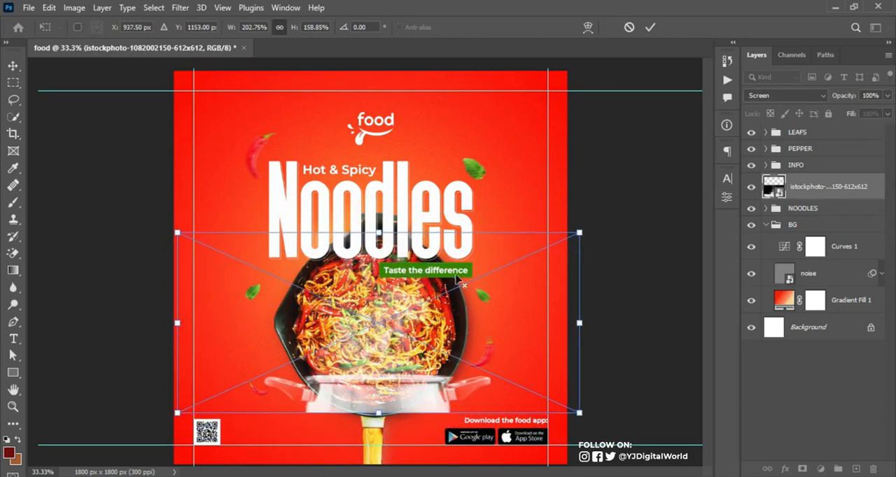
{"action": "left_click_drag", "start_coordinate": [581, 231], "coordinate": [606, 221]}
{"action": "left_click_drag", "start_coordinate": [429, 336], "coordinate": [429, 350]}
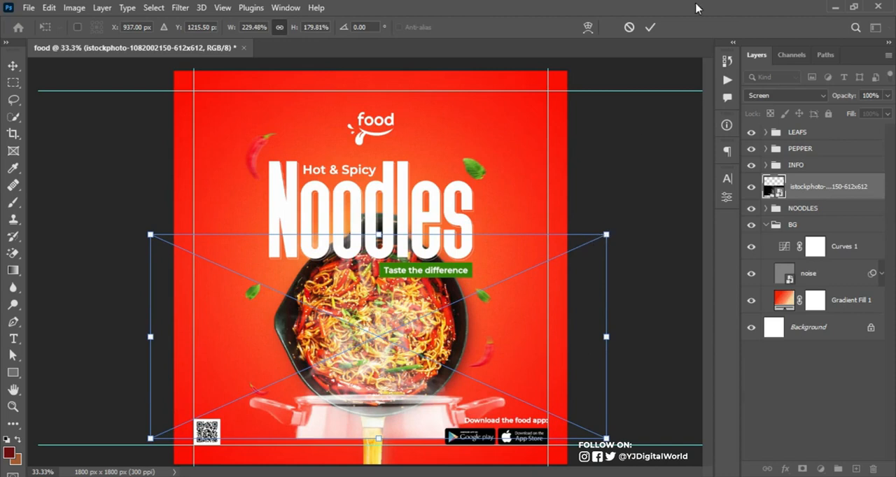
{"action": "left_click", "coordinate": [651, 27]}
{"action": "left_click_drag", "start_coordinate": [868, 185], "coordinate": [853, 128]}
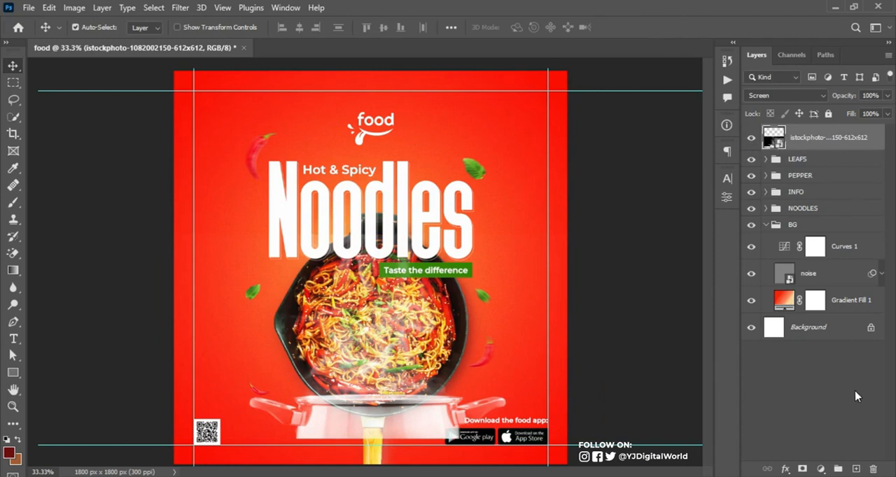
Add a layer mask to the steam layer and paint out the pot in black with the Brush at 100% flow
{"action": "left_click", "coordinate": [802, 469]}
{"action": "left_click", "coordinate": [14, 204]}
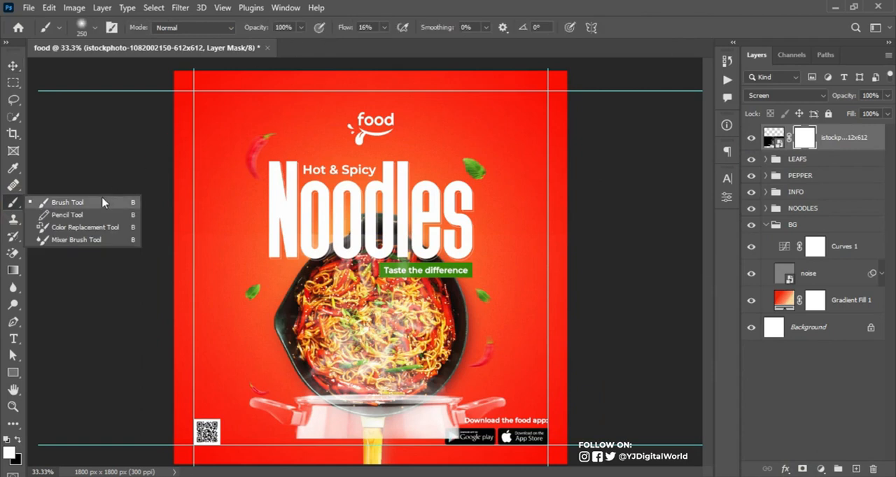
{"action": "left_click", "coordinate": [91, 202]}
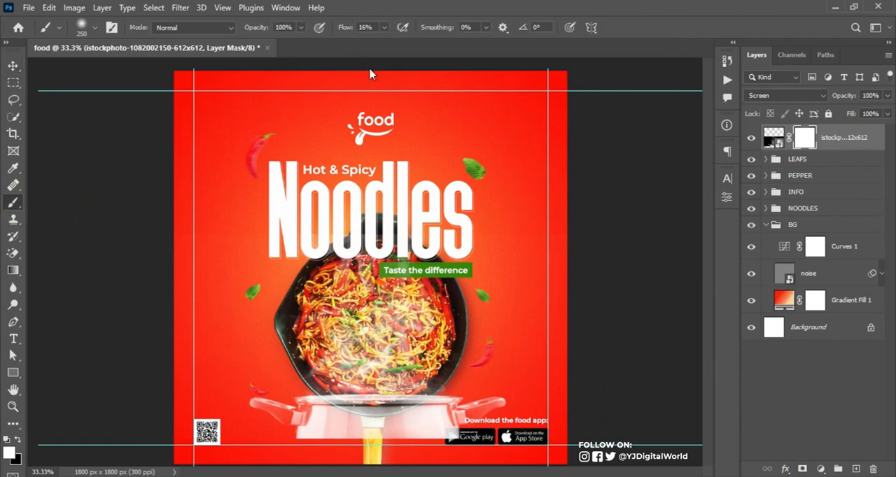
{"action": "left_click_drag", "start_coordinate": [344, 29], "coordinate": [391, 31]}
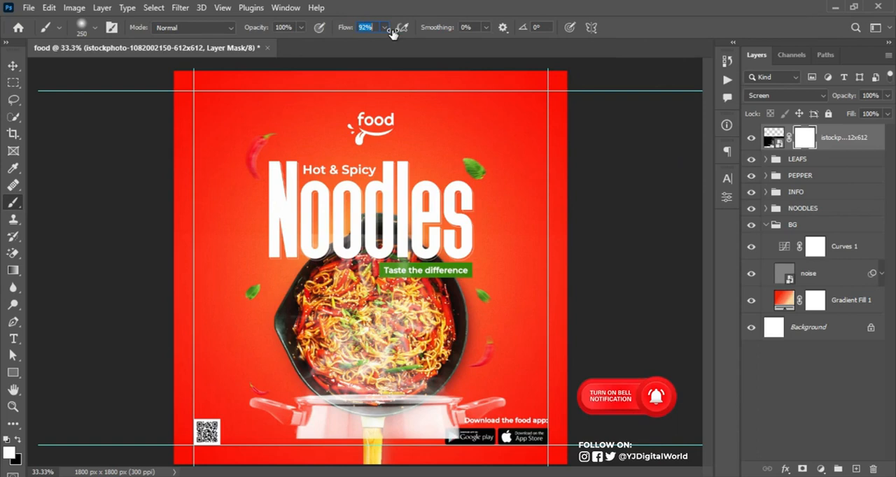
{"action": "left_click", "coordinate": [345, 27]}
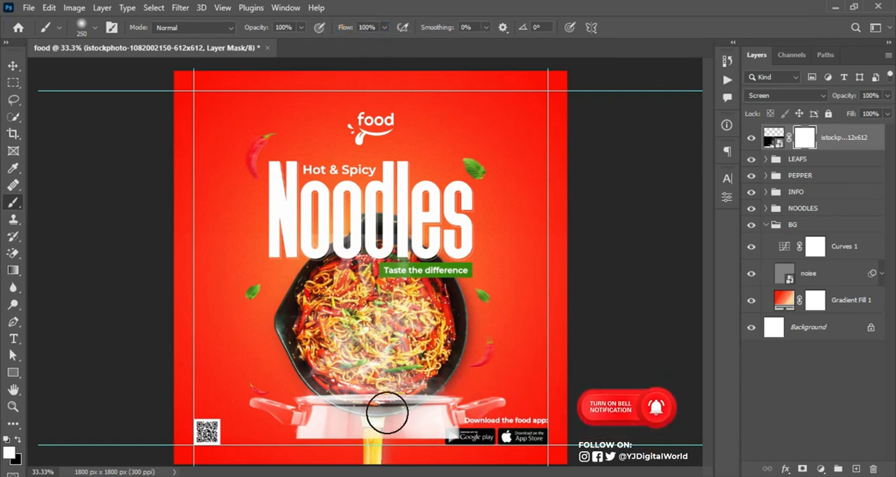
{"action": "key", "text": "x"}
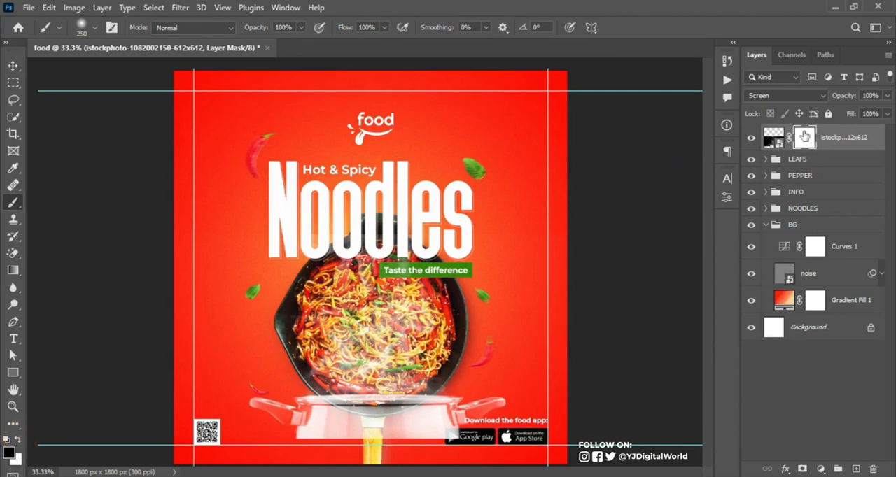
{"action": "mouse_move", "coordinate": [510, 392]}
{"action": "left_mouse_down"}
{"action": "mouse_move", "coordinate": [434, 447]}
{"action": "mouse_move", "coordinate": [421, 413]}
{"action": "mouse_move", "coordinate": [429, 416]}
{"action": "mouse_move", "coordinate": [400, 431]}
{"action": "mouse_move", "coordinate": [488, 419]}
{"action": "mouse_move", "coordinate": [464, 445]}
{"action": "left_mouse_up"}
{"action": "mouse_move", "coordinate": [499, 410]}
{"action": "left_mouse_down"}
{"action": "mouse_move", "coordinate": [386, 438]}
{"action": "mouse_move", "coordinate": [425, 437]}
{"action": "mouse_move", "coordinate": [296, 451]}
{"action": "mouse_move", "coordinate": [374, 442]}
{"action": "mouse_move", "coordinate": [219, 400]}
{"action": "mouse_move", "coordinate": [321, 434]}
{"action": "mouse_move", "coordinate": [282, 411]}
{"action": "mouse_move", "coordinate": [350, 411]}
{"action": "mouse_move", "coordinate": [288, 420]}
{"action": "mouse_move", "coordinate": [471, 410]}
{"action": "mouse_move", "coordinate": [384, 419]}
{"action": "mouse_move", "coordinate": [436, 413]}
{"action": "mouse_move", "coordinate": [467, 395]}
{"action": "mouse_move", "coordinate": [406, 421]}
{"action": "mouse_move", "coordinate": [310, 411]}
{"action": "mouse_move", "coordinate": [352, 413]}
{"action": "left_mouse_up"}
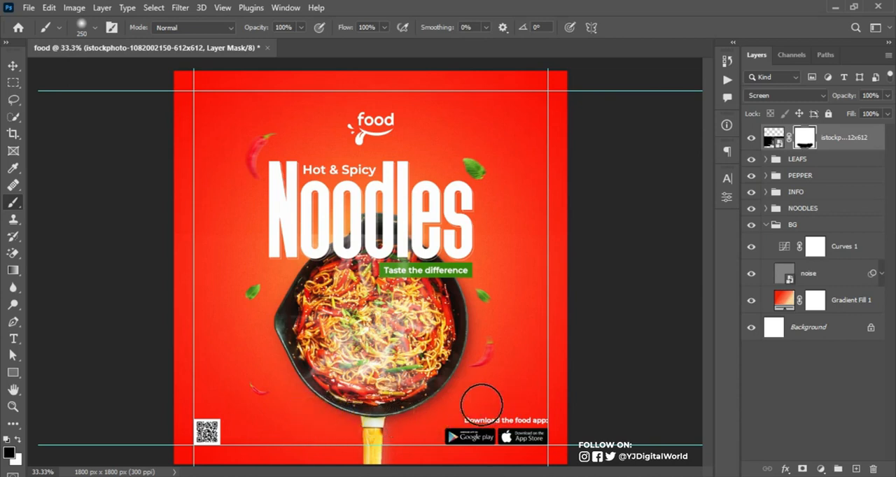
{"action": "left_click", "coordinate": [445, 409]}
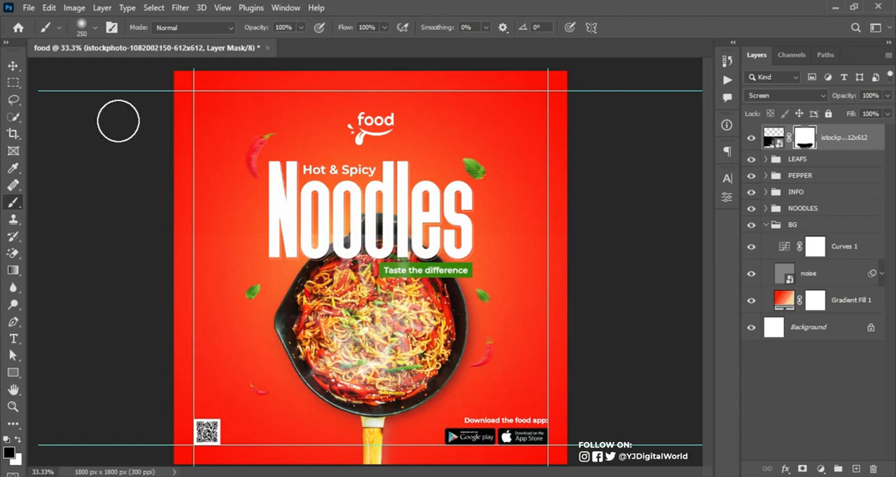
Reduce the steam layer's opacity to 54% and shrink the steam image slightly over the pan
{"action": "left_click", "coordinate": [14, 67]}
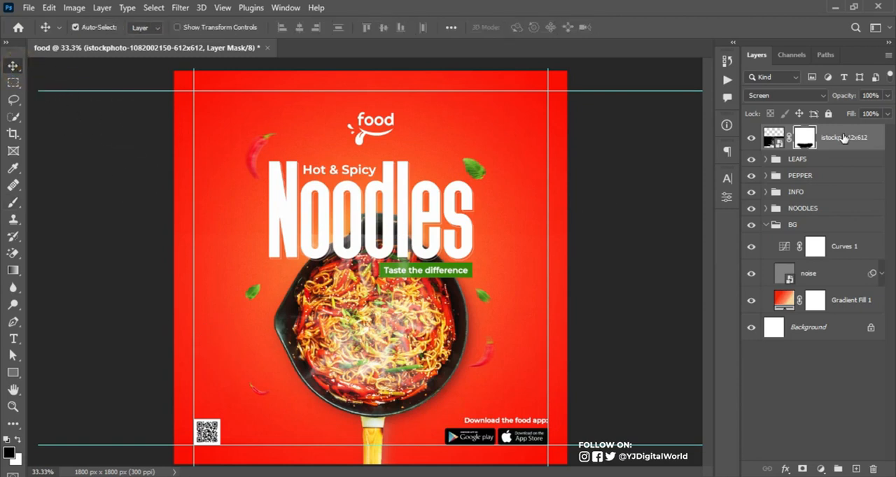
{"action": "left_click_drag", "start_coordinate": [853, 92], "coordinate": [840, 98]}
{"action": "left_click", "coordinate": [773, 138]}
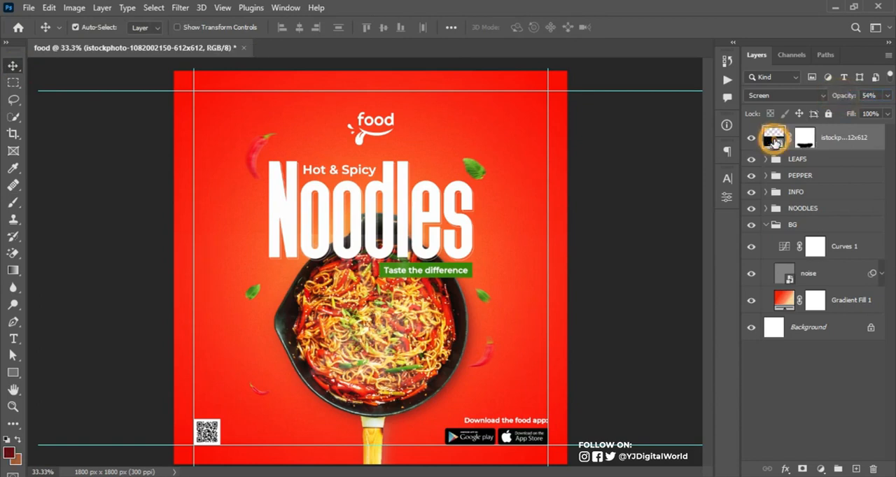
{"action": "key", "text": "ctrl+t"}
{"action": "left_click_drag", "start_coordinate": [606, 336], "coordinate": [590, 337]}
{"action": "key", "text": "Return"}
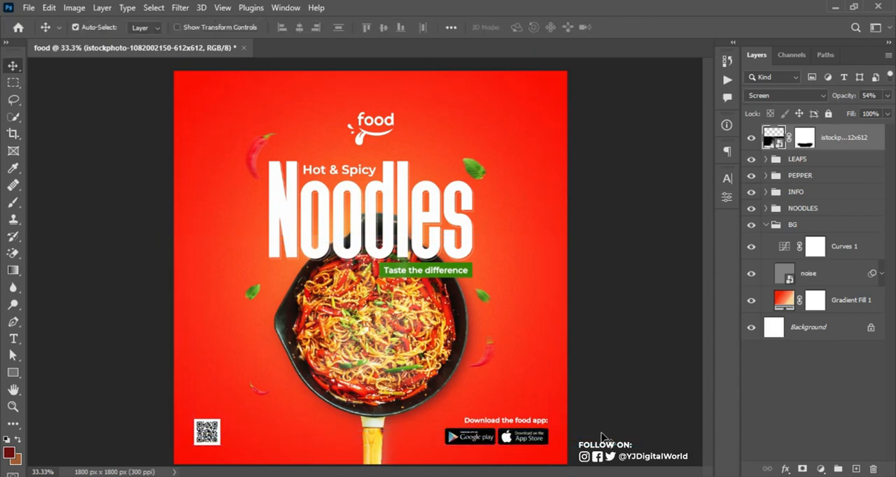